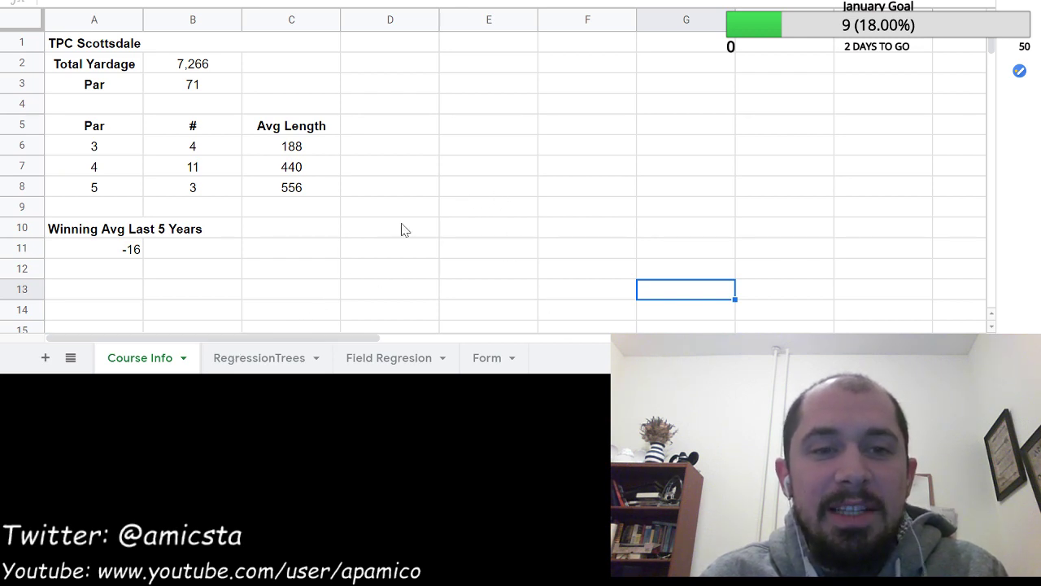
- Open the RegressionTrees sheet and examine the Cut-Makers tree's splits and end nodes
click(260, 358)
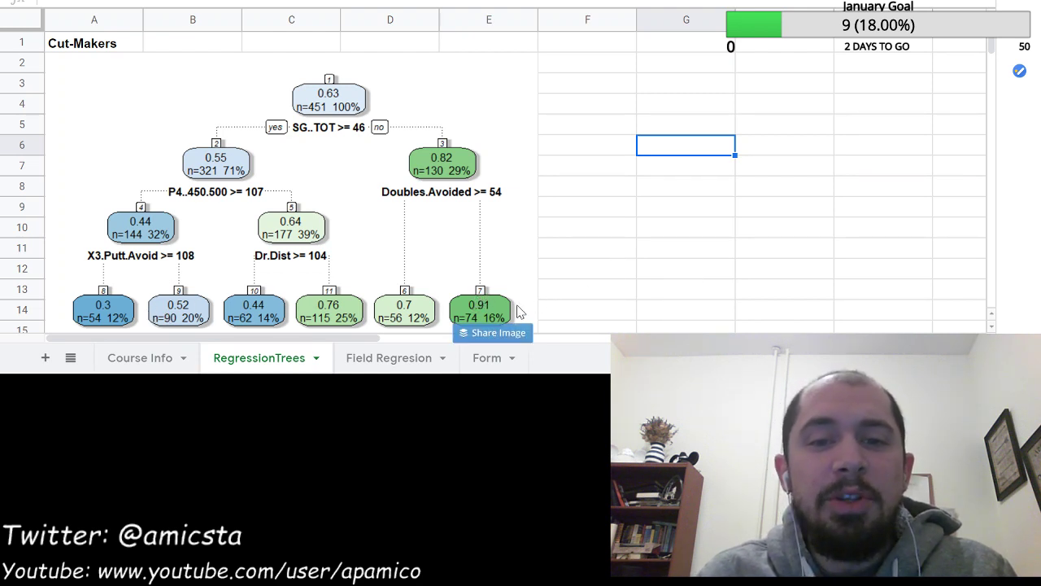
click(690, 292)
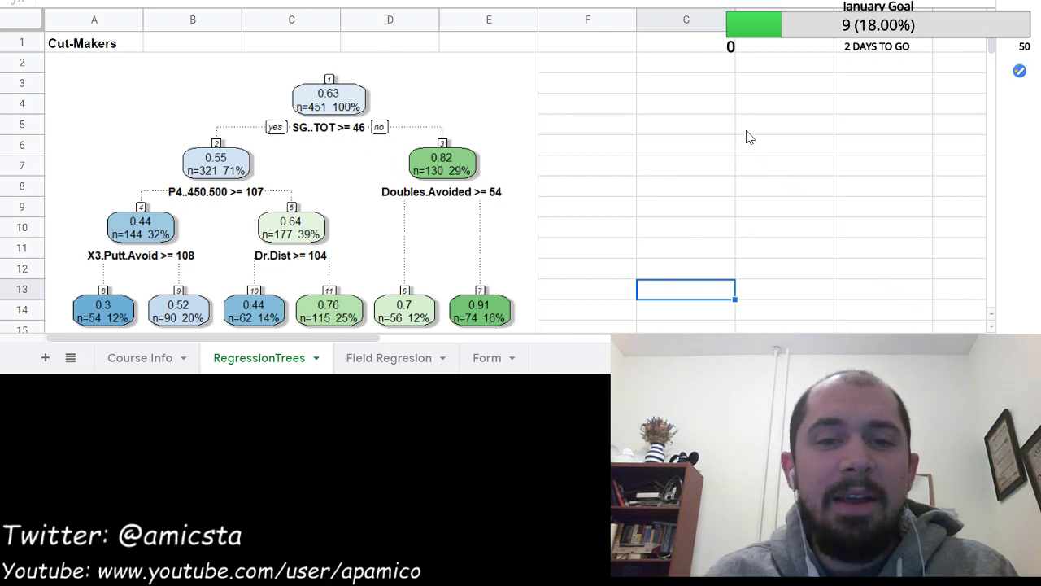
- Examine the T25 regression tree from its SG..TOT split down to the end nodes
scroll(749, 137, down, 8)
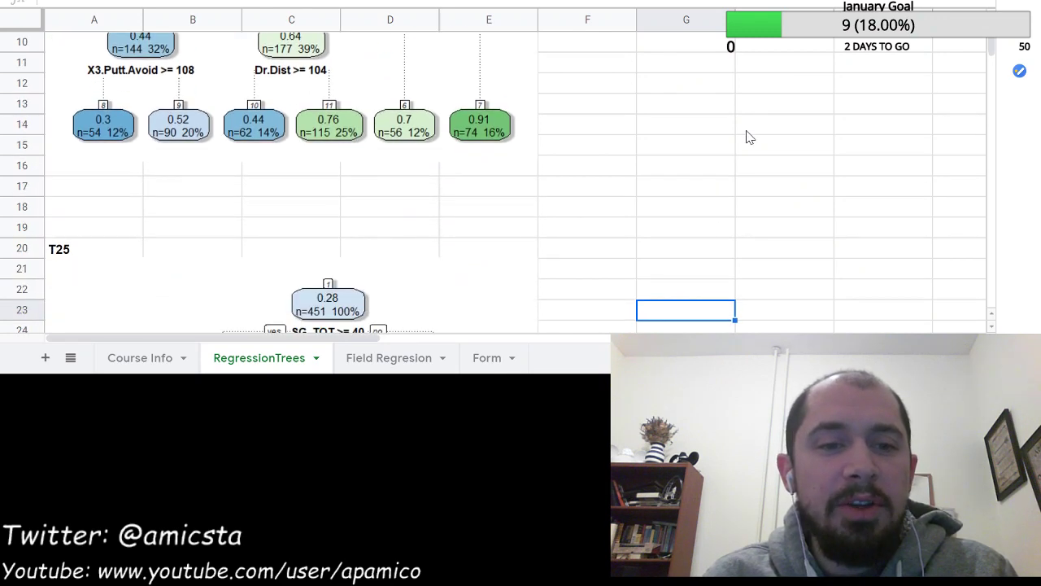
key(Down)
key(Down)
key(Down)
key(Up)
key(Up)
key(Up)
key(Up)
key(Up)
key(Up)
key(Up)
key(Up)
key(Up)
key(Up)
key(Up)
key(Up)
key(Up)
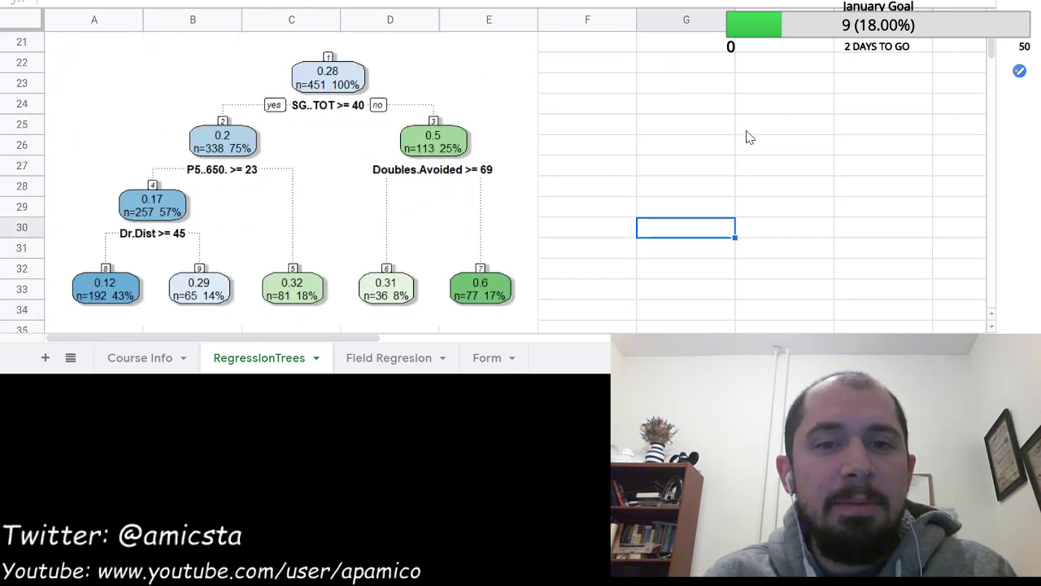
key(Up)
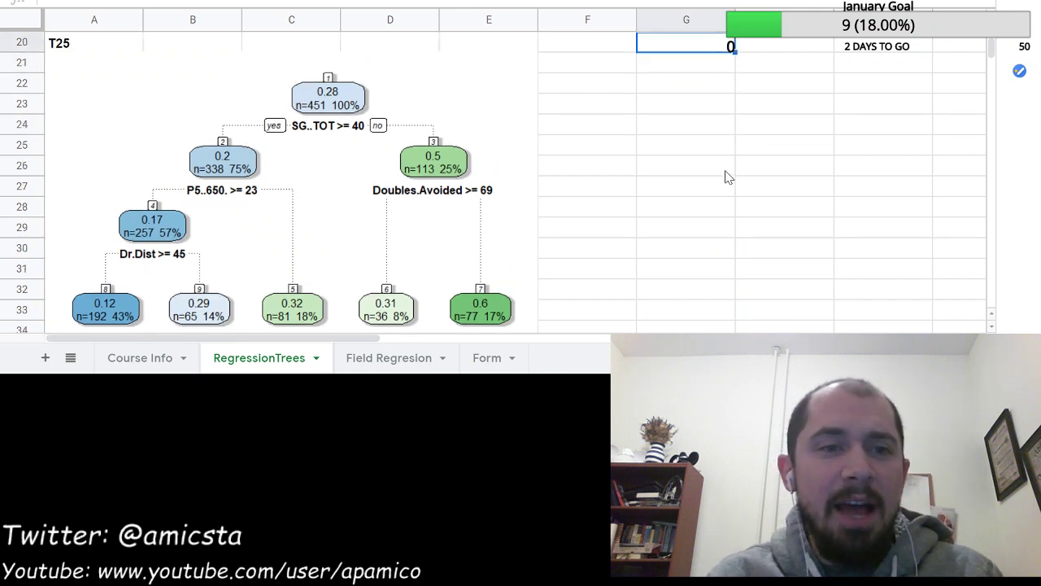
mouse_move(120, 112)
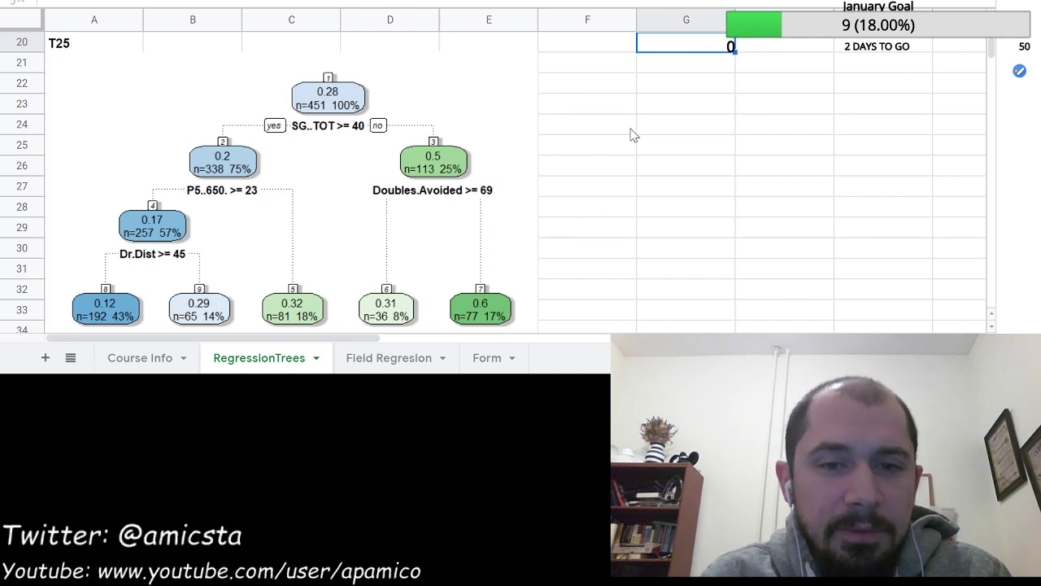
mouse_move(495, 146)
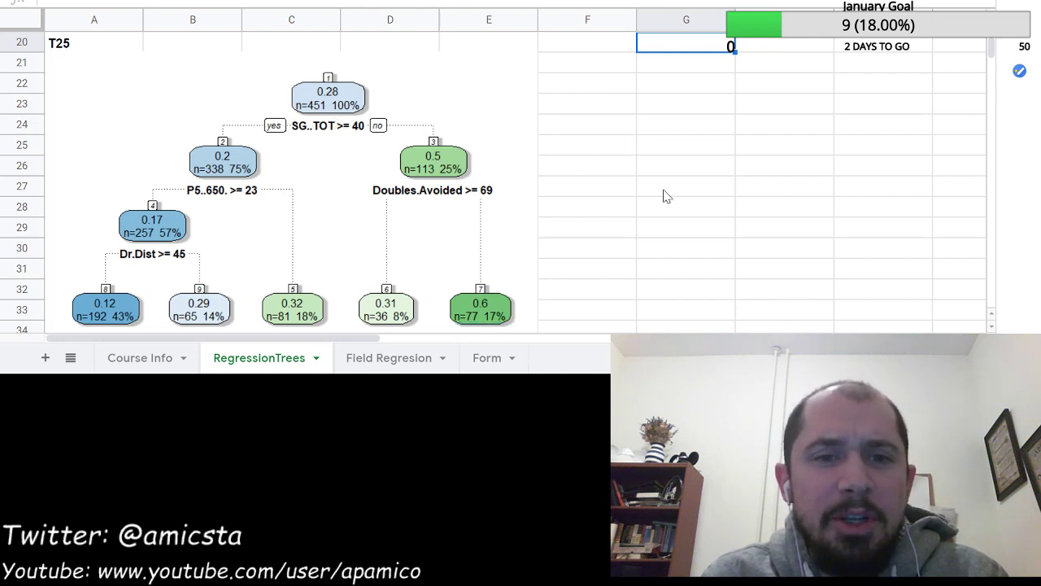
mouse_move(351, 136)
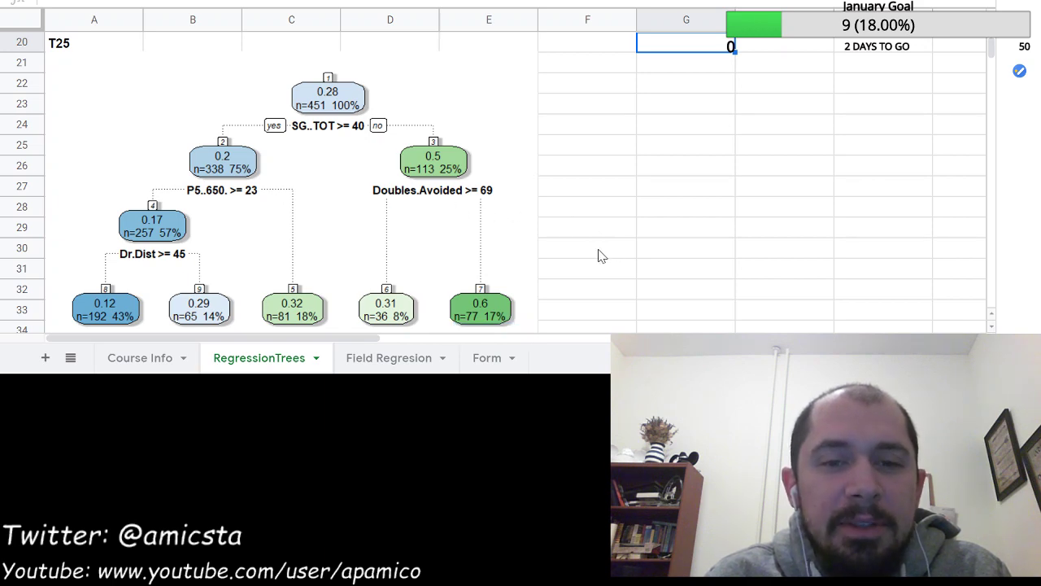
- Compare the SG..TOT split of the Cut-Makers tree with that of the T25 tree
scroll(598, 257, up, 6)
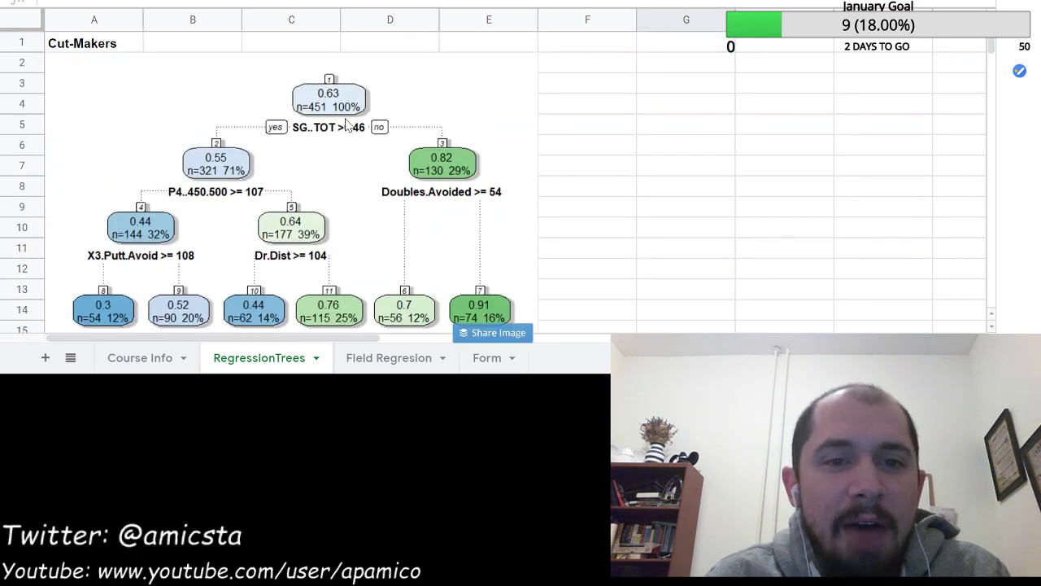
scroll(565, 244, down, 6)
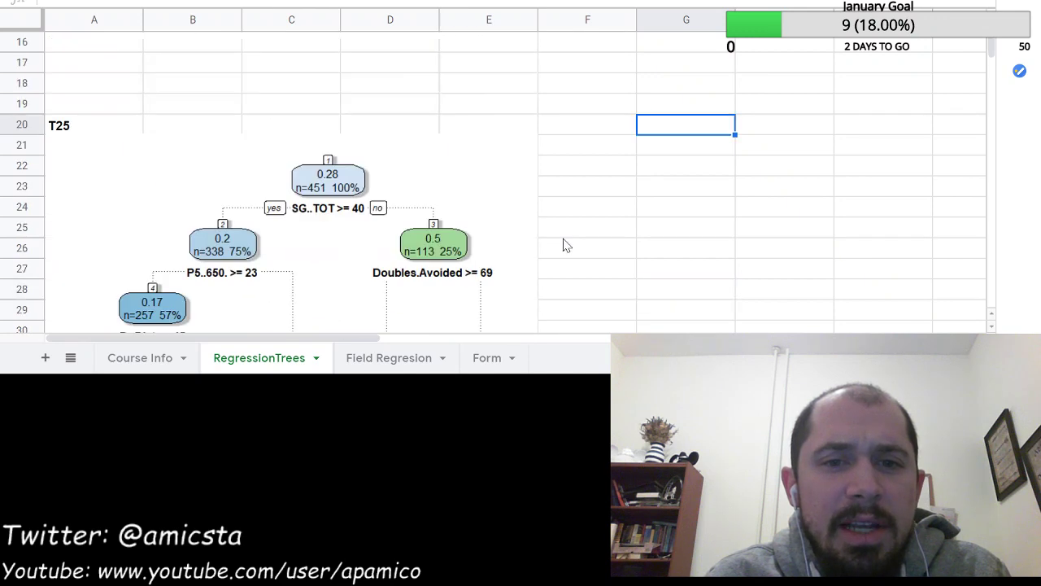
scroll(564, 244, down, 1)
scroll(564, 244, up, 1)
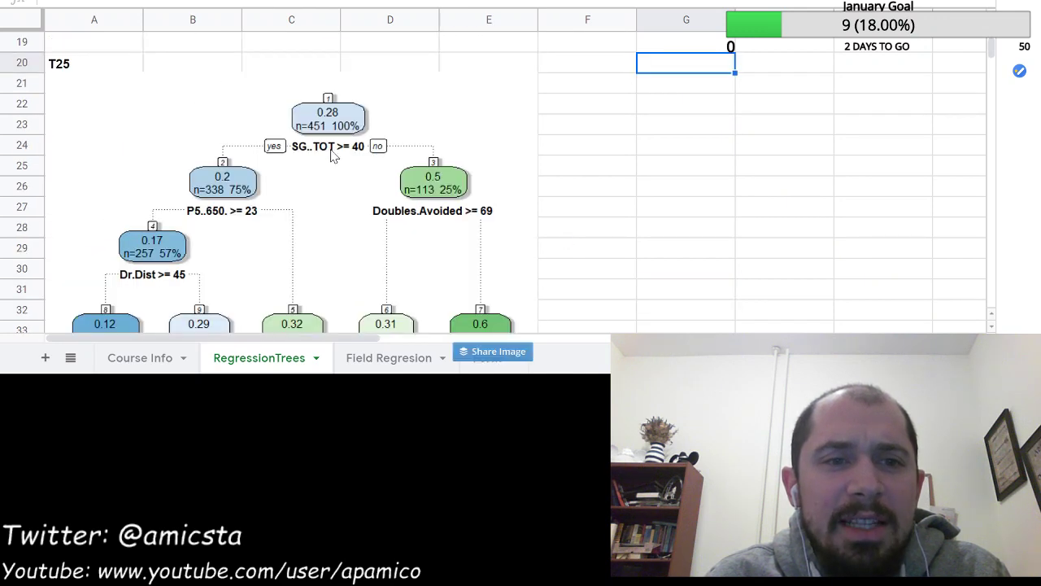
click(604, 234)
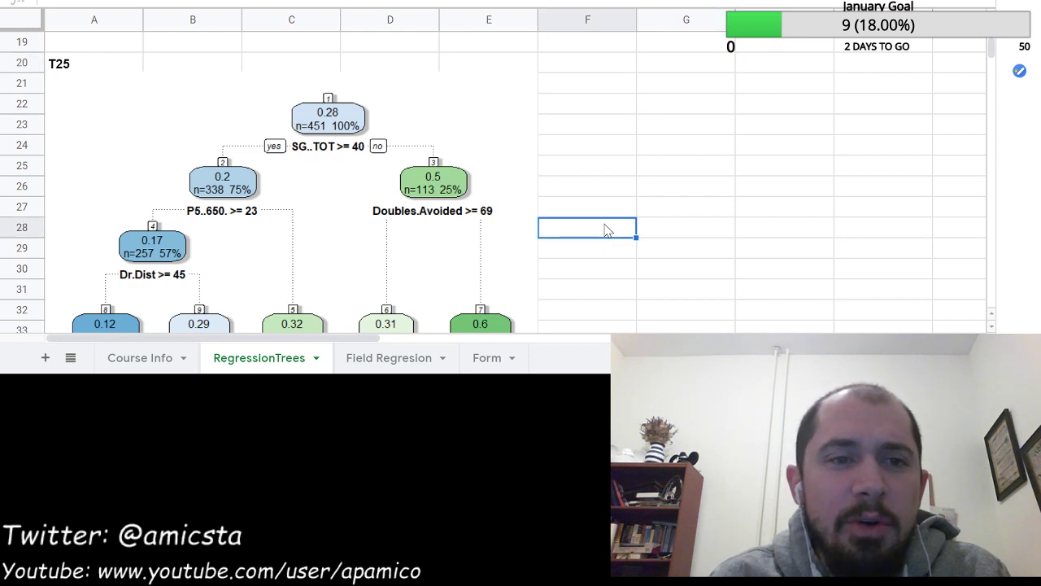
- Review the T25 tree's P5..650., Dr.Dist and Doubles.Avoided branches and their end nodes
key(Down)
key(Down)
key(Down)
key(Down)
key(Down)
key(Down)
key(Down)
key(Up)
key(Up)
key(Up)
key(Up)
key(Up)
key(Up)
key(Up)
key(Up)
key(Up)
key(Up)
key(Up)
key(Up)
key(Up)
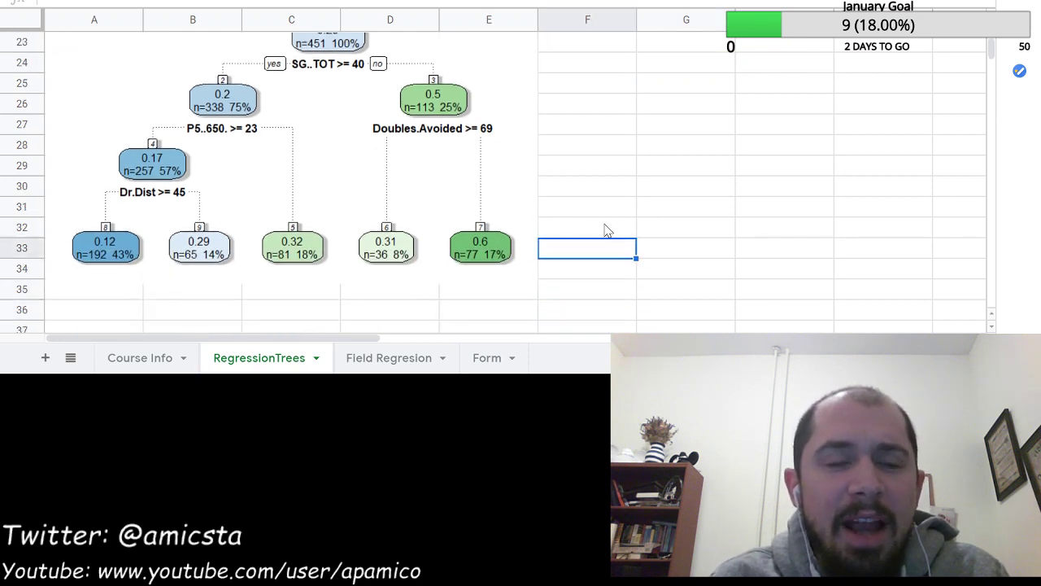
key(Up)
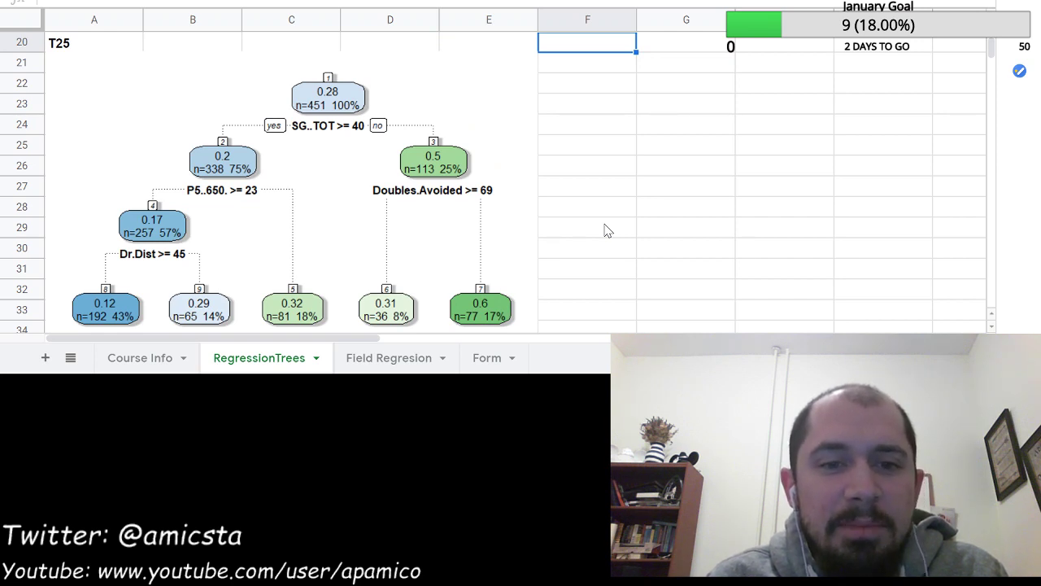
- Examine the T10 regression tree's DK.Pts.1 and Doubles.Avoided splits
key(Down)
key(Down)
key(Down)
key(Down)
key(Down)
key(Down)
key(Down)
key(Down)
key(Down)
key(Down)
key(Down)
key(Down)
key(Down)
key(Down)
key(Down)
key(Down)
key(Down)
key(Down)
key(Down)
key(Down)
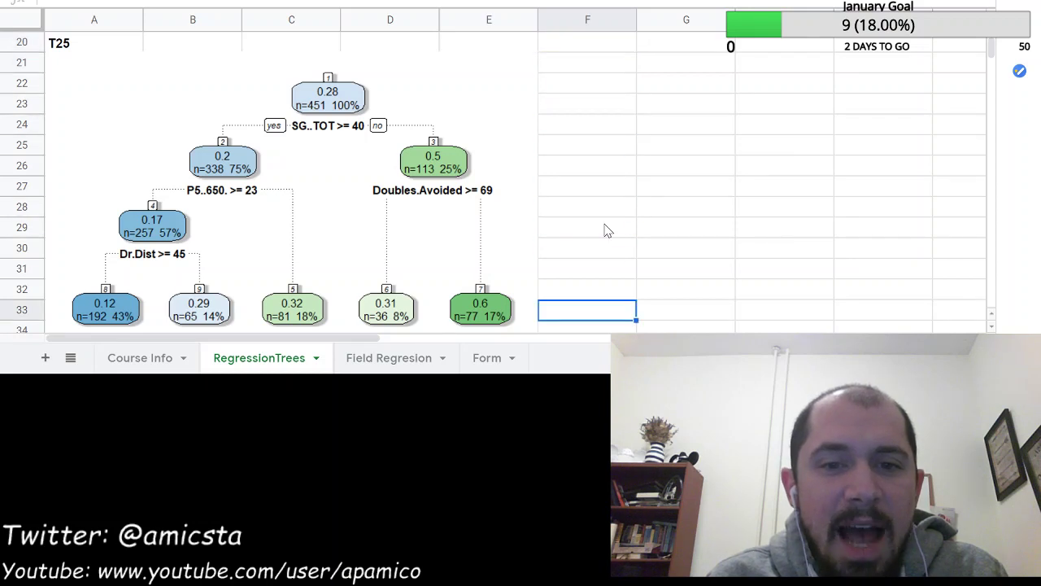
key(Down)
key(Down)
key(Down)
key(Down)
key(Down)
key(Down)
key(Down)
key(Down)
key(Down)
key(Down)
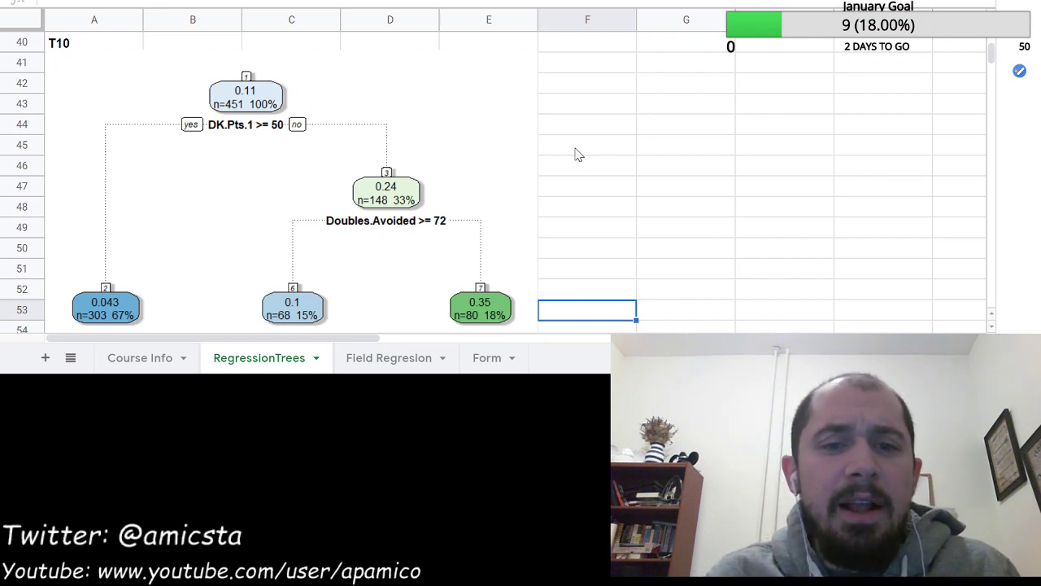
- Open the Field Regresion sheet and select the GPP Rating and Cash Rating columns for review
click(389, 358)
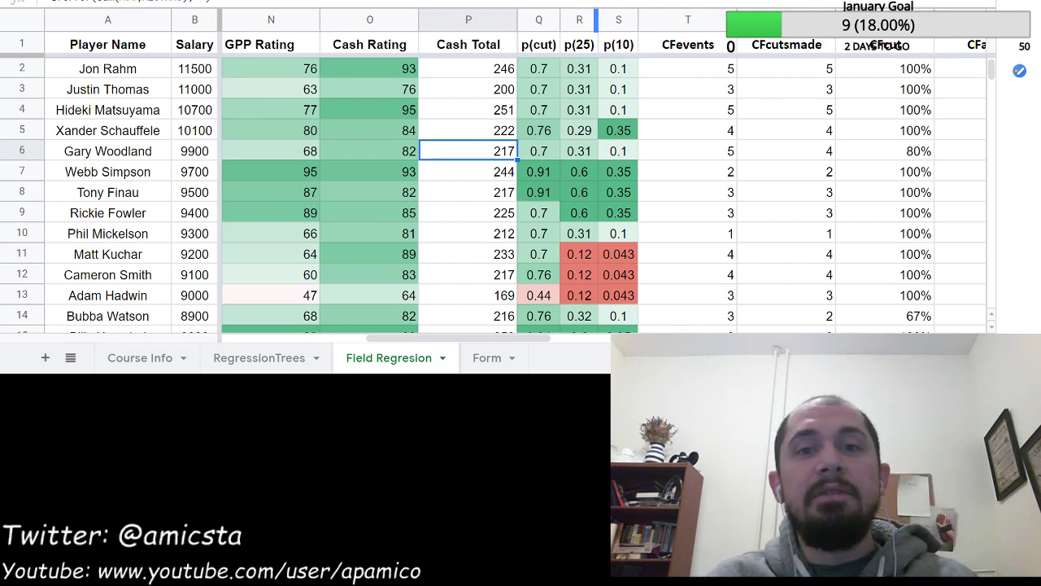
click(671, 115)
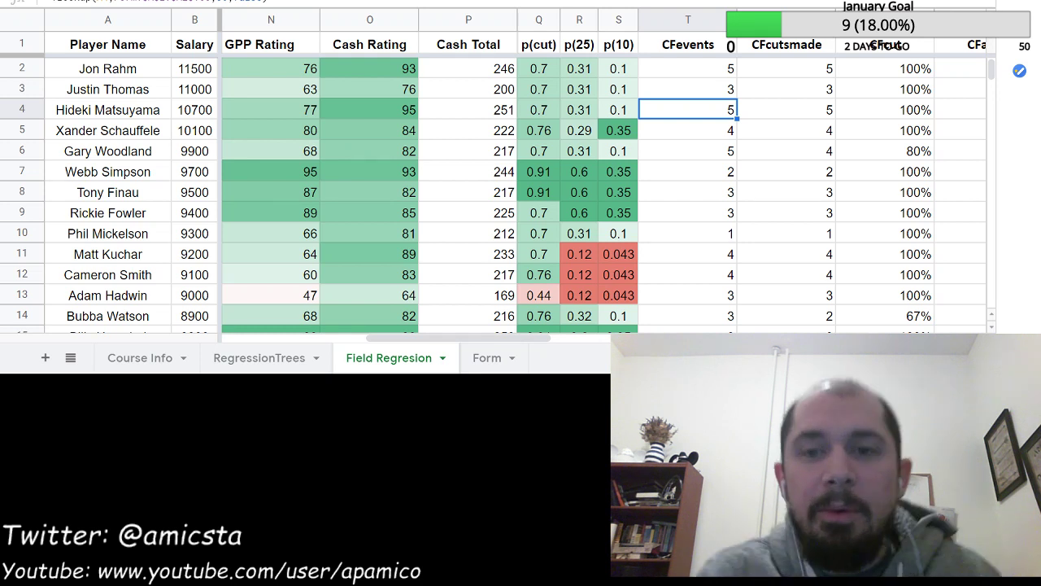
key(ctrl+z)
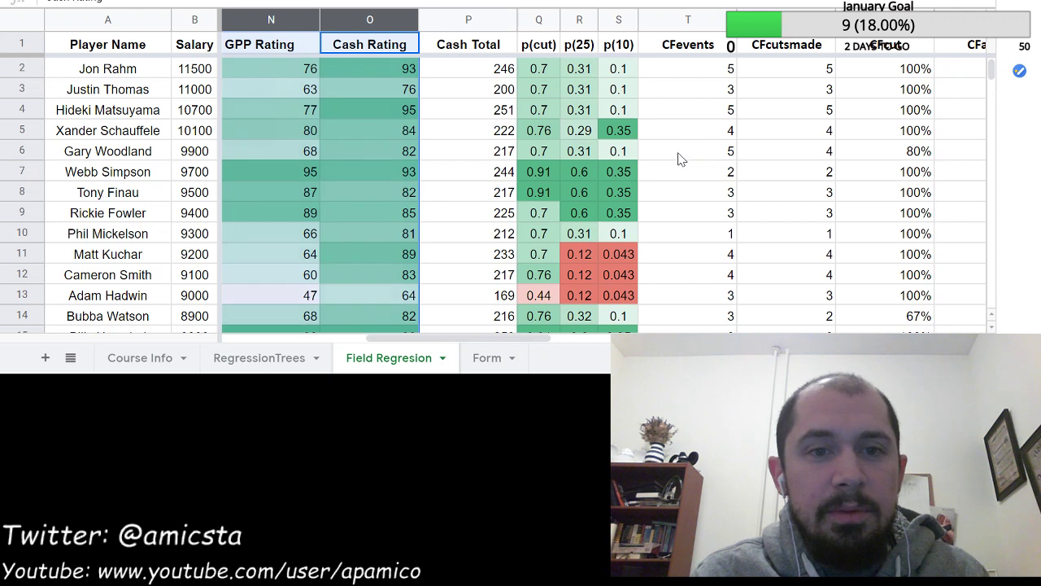
click(698, 136)
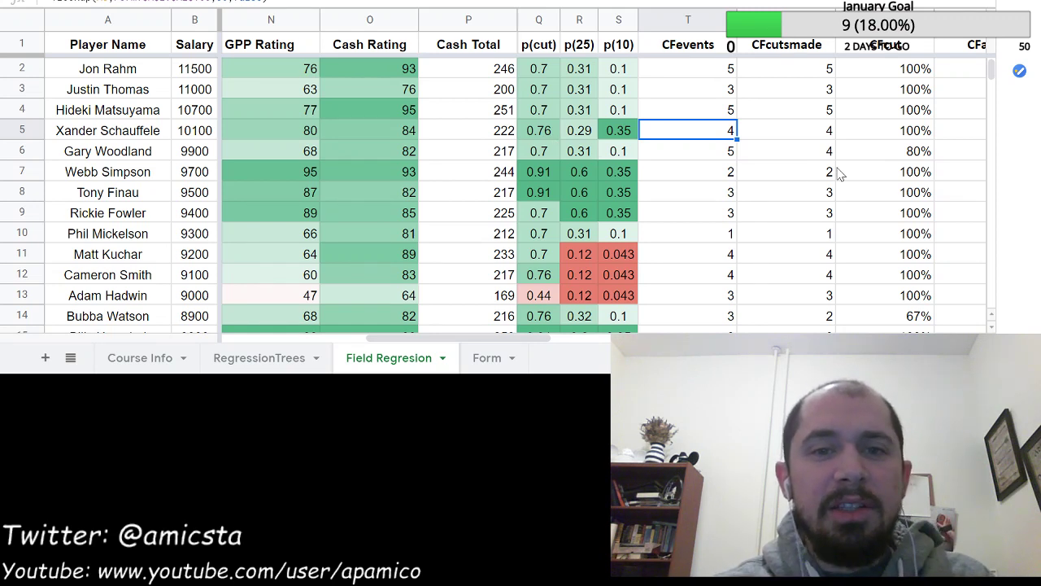
- Examine the Cash Rating, Cash Total, p(cut), p(25), p(10) and CFevents columns for the highest-salaried players
key(Left)
key(Left)
key(Left)
key(Left)
key(Left)
key(Up)
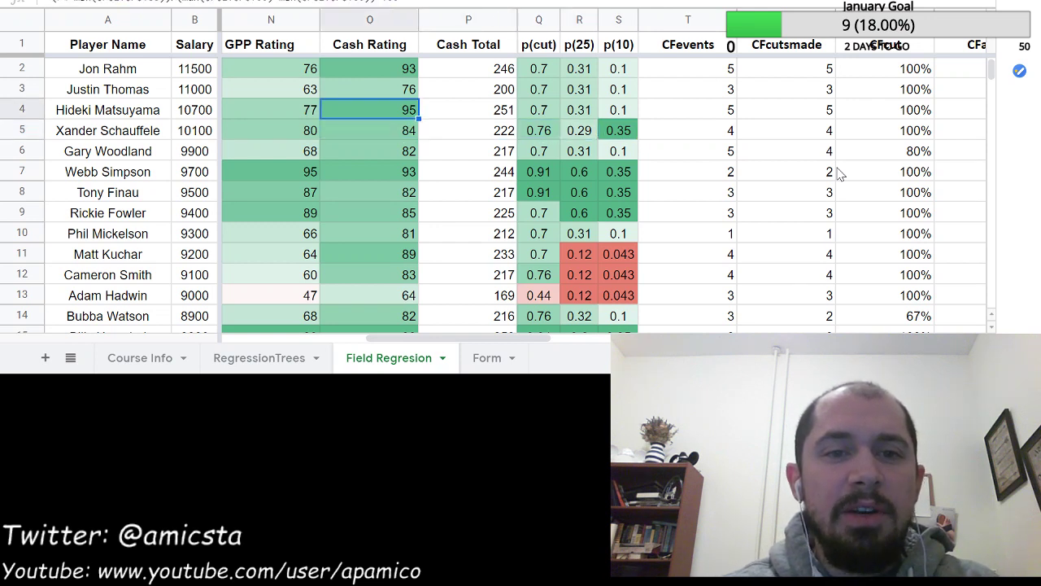
key(Up)
key(Up)
key(Up)
key(Right)
key(Down)
key(Right)
key(Right)
key(Right)
key(Right)
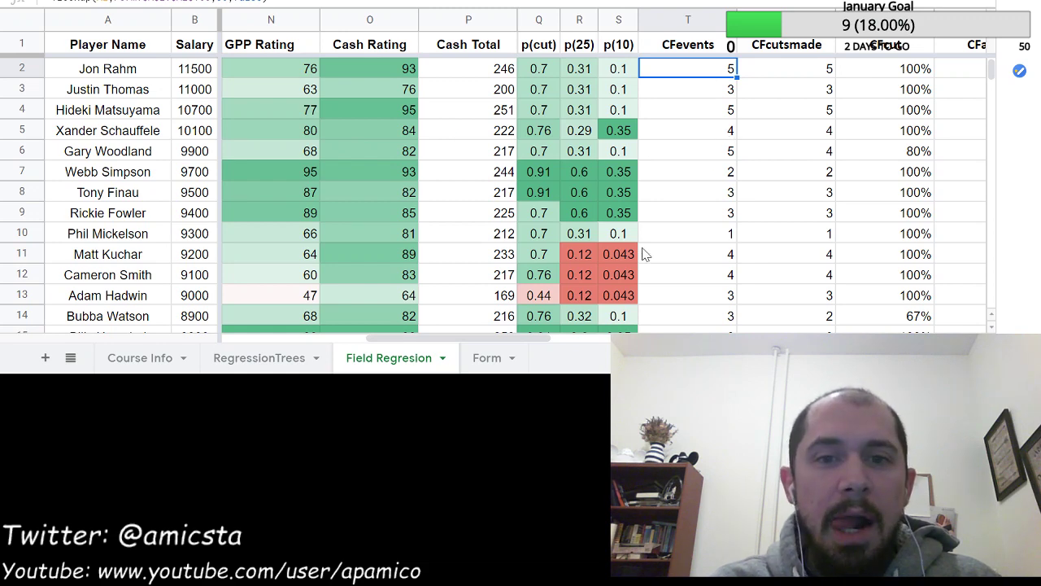
- Review the ratings, probabilities and CFcutsmade values for the players down to row 18
scroll(465, 236, down, 1)
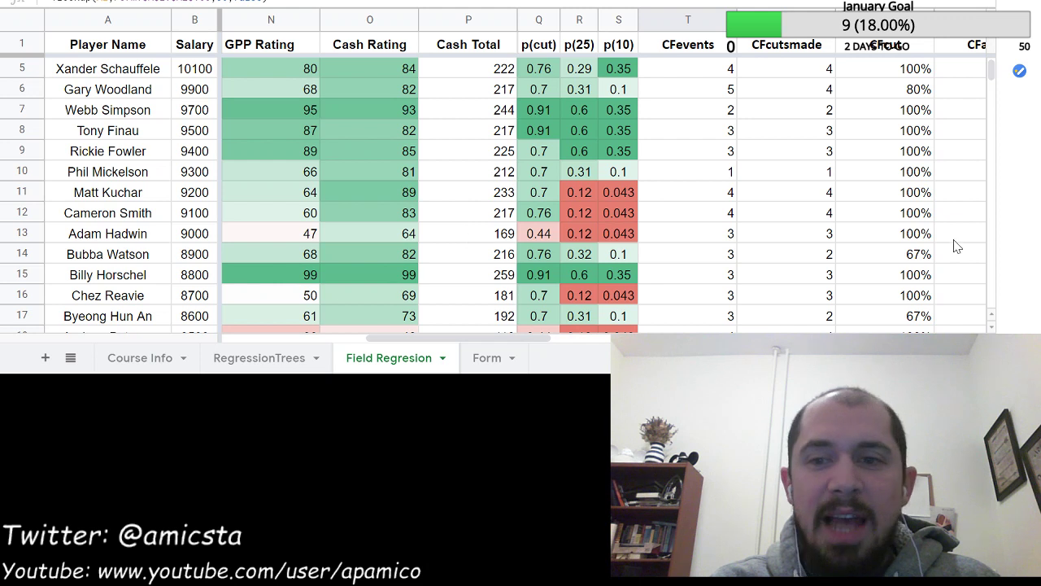
click(751, 232)
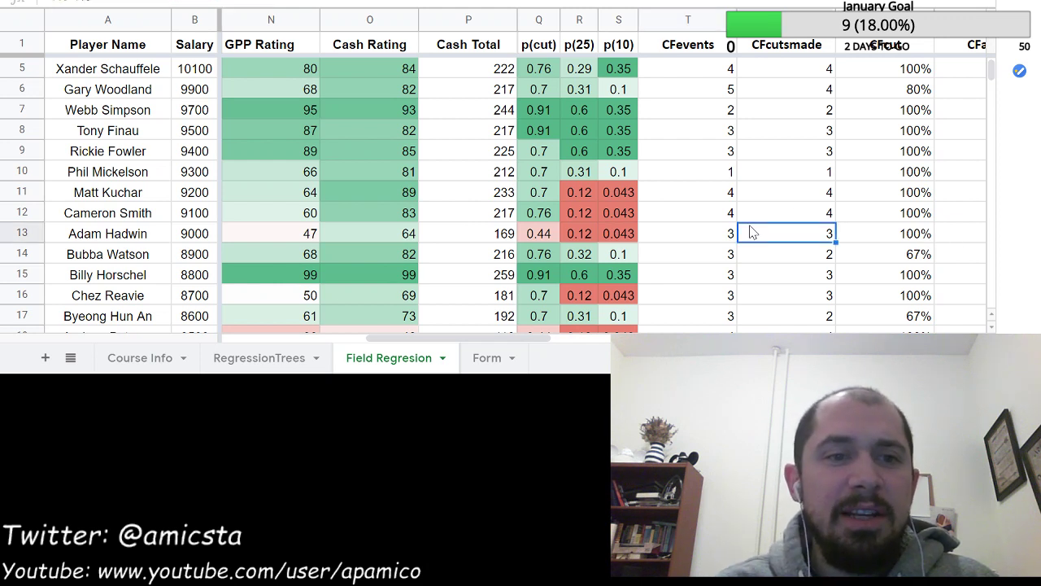
key(Down)
key(Down)
key(Down)
key(Down)
key(Down)
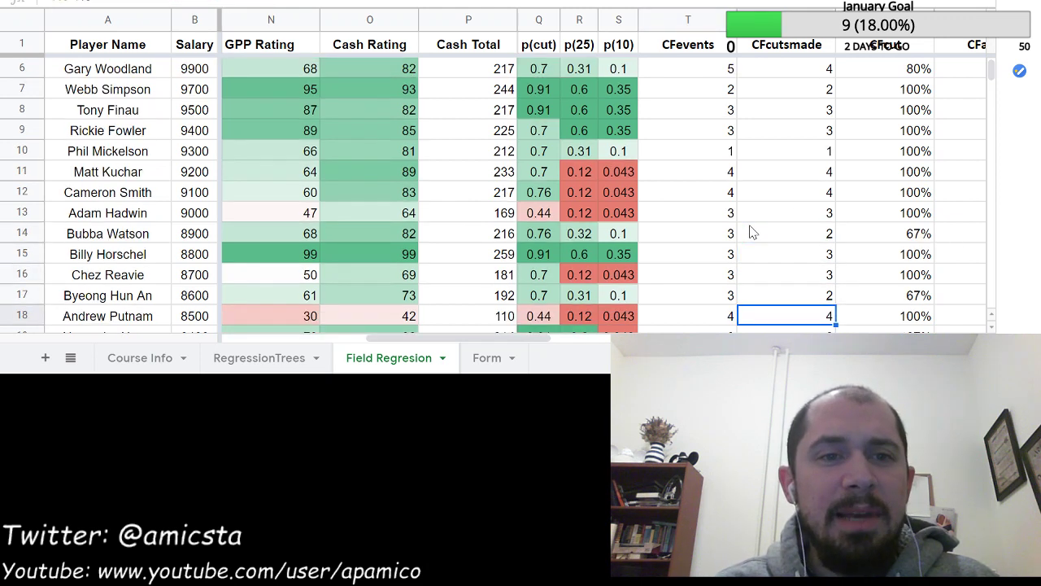
- Look up the SG: TOT, DK Pts and Doubles Avoided ranks of the player in row 6
click(675, 95)
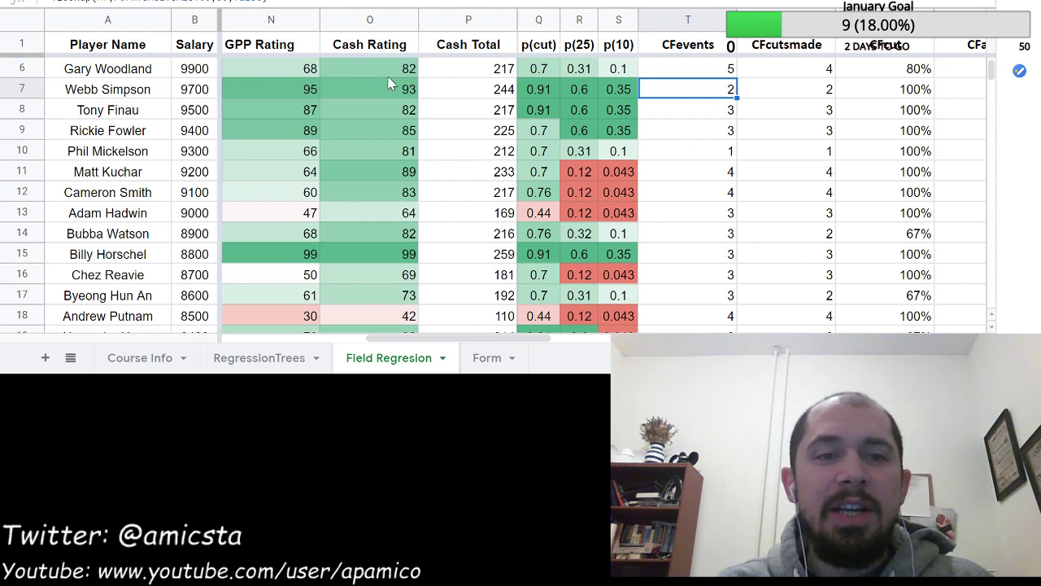
click(541, 77)
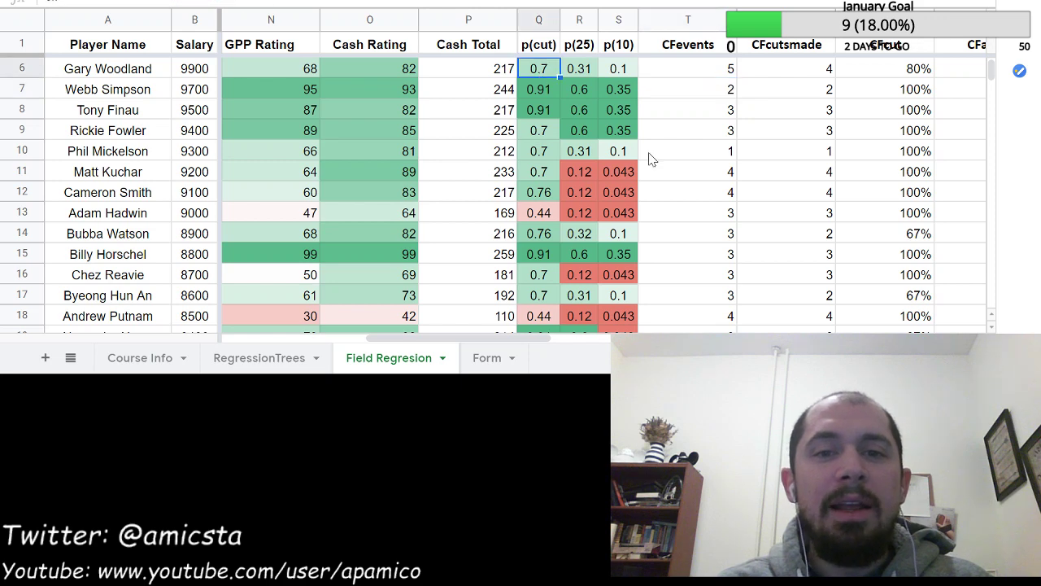
key(Left)
key(Left)
key(Left)
key(Left)
key(Left)
key(Left)
key(Left)
key(Left)
key(Left)
key(Left)
key(Left)
key(Left)
key(Left)
key(Left)
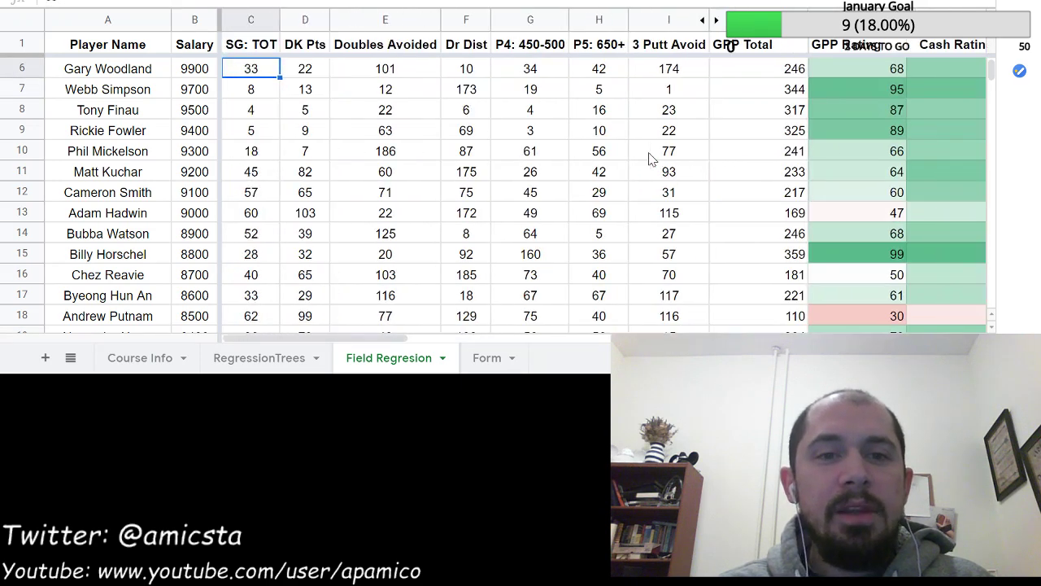
key(Right)
key(Right)
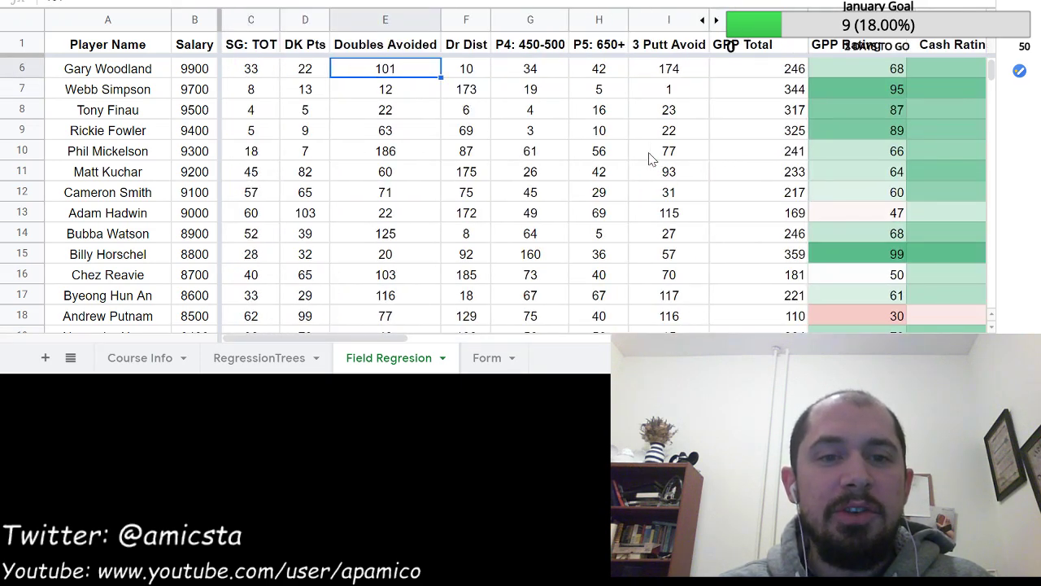
- Read across row 6 from Doubles Avoided through the rating and probability columns to CFcut
key(Right)
key(Right)
key(Right)
key(Right)
key(Right)
key(Right)
key(Right)
key(Right)
key(Right)
key(Right)
key(Right)
key(Right)
key(Right)
key(Right)
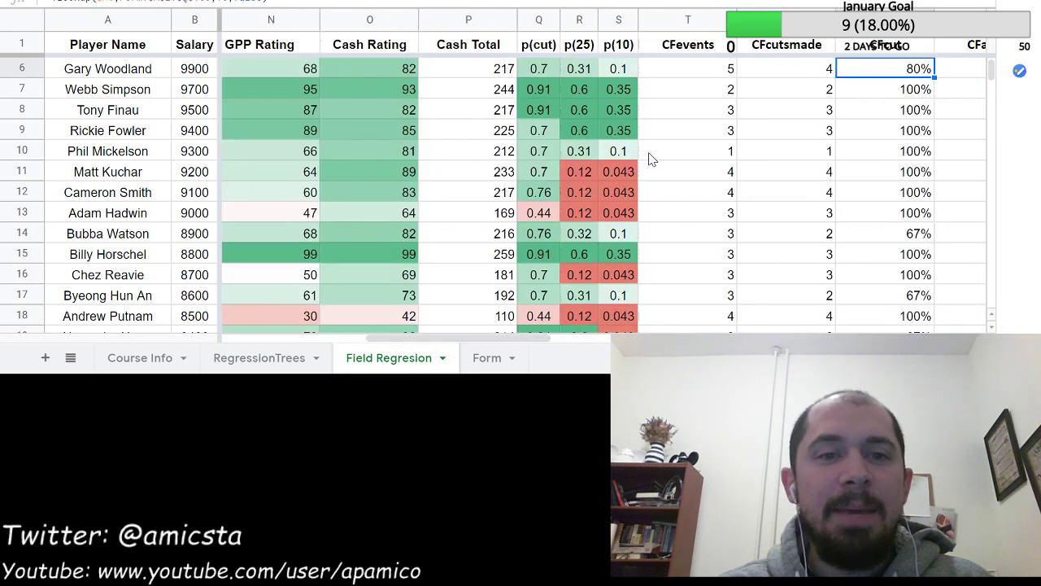
- Compare the row 6 player's GPP and Cash ratings with the CFevents, CFcutsmade and CFcut values
key(Left)
key(Left)
key(Left)
key(Left)
key(Left)
key(Left)
key(Left)
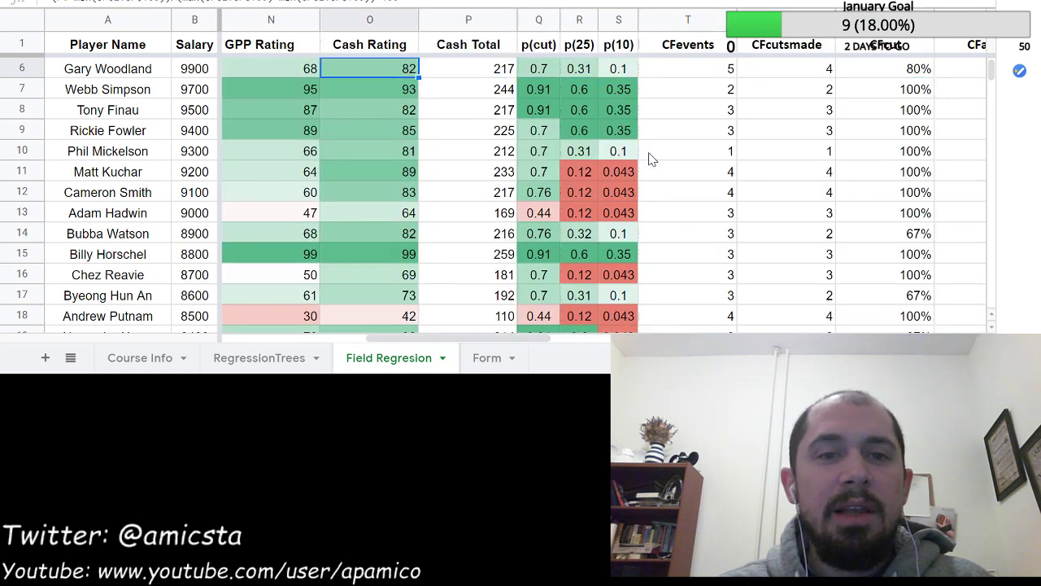
key(Left)
key(Left)
key(Left)
key(Left)
key(Right)
key(Right)
key(Right)
key(Right)
key(Right)
key(Right)
key(Right)
key(Right)
key(Right)
key(Right)
key(Right)
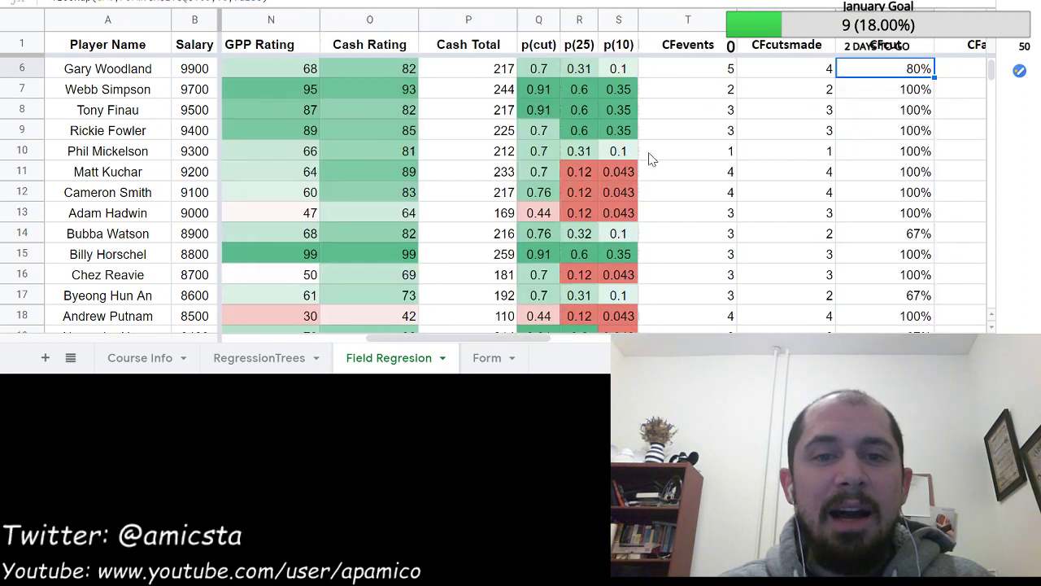
- Compare the row 6 player's Cash Rating with the Form Rating and Course History Rating
key(Left)
key(Left)
key(Left)
key(Left)
key(Left)
key(Left)
key(Left)
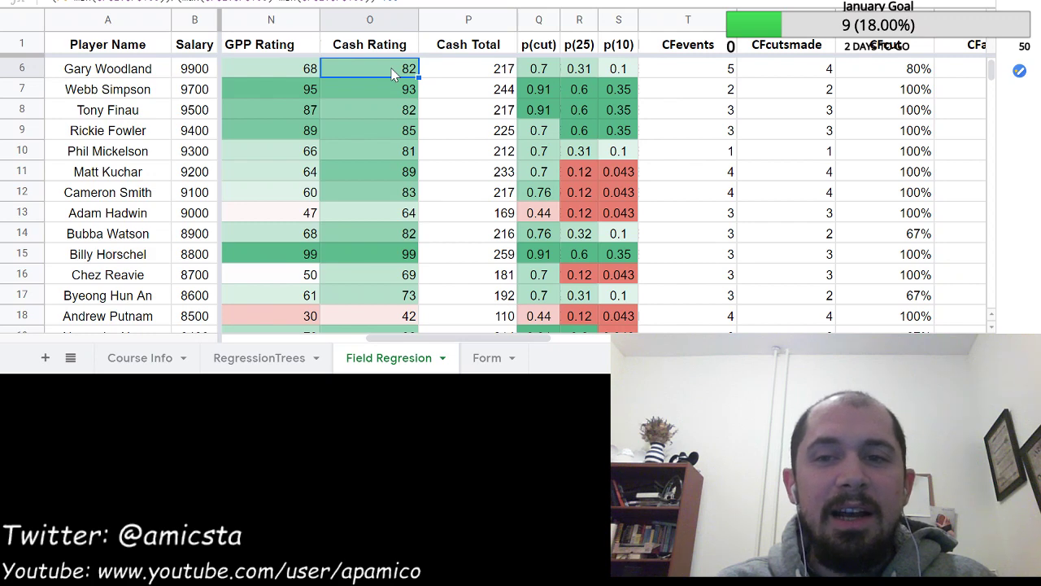
key(ctrl+Right)
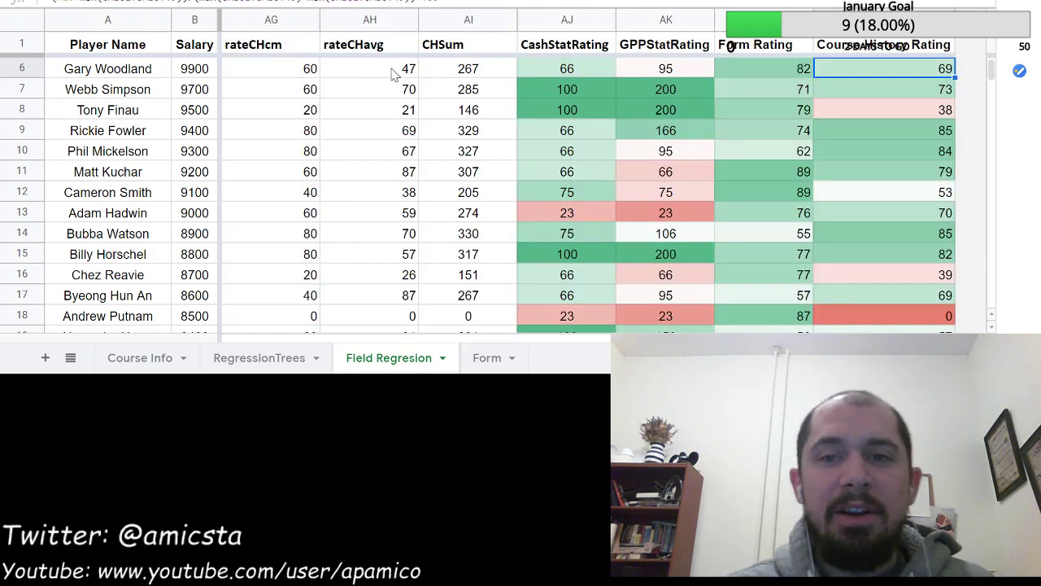
key(Left)
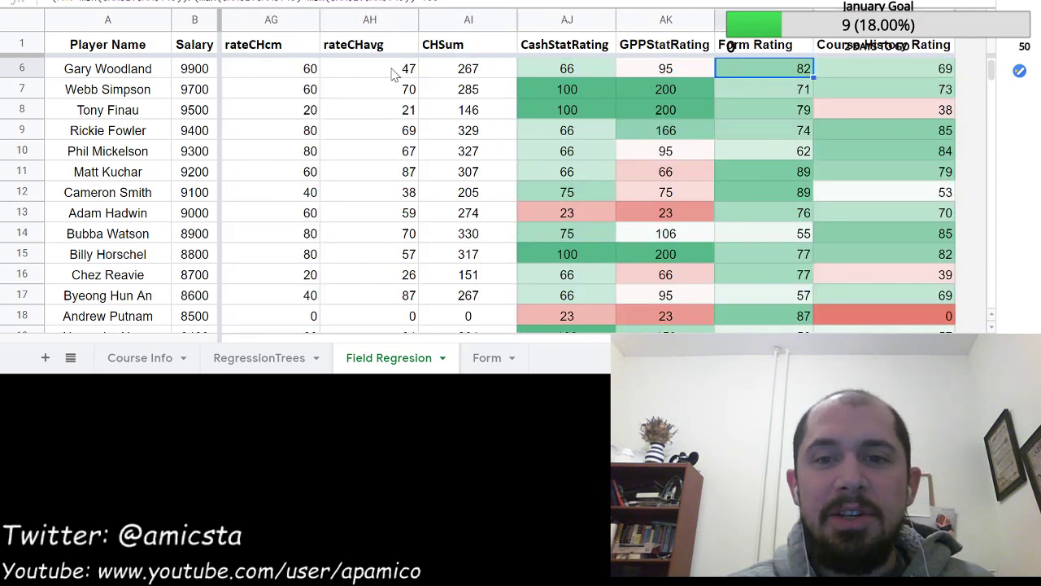
key(Right)
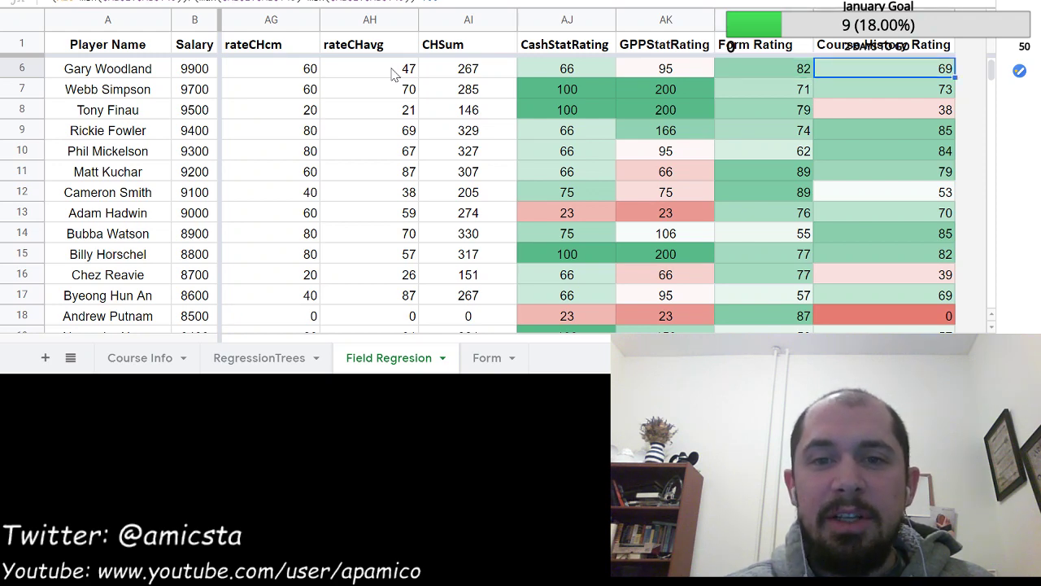
- Read back across row 6 from Course History Rating to GPP Total
key(Left)
key(Left)
key(Left)
key(Left)
key(Left)
key(Left)
key(Left)
key(Left)
key(Left)
key(Left)
key(Left)
key(Left)
key(Left)
key(Left)
key(Left)
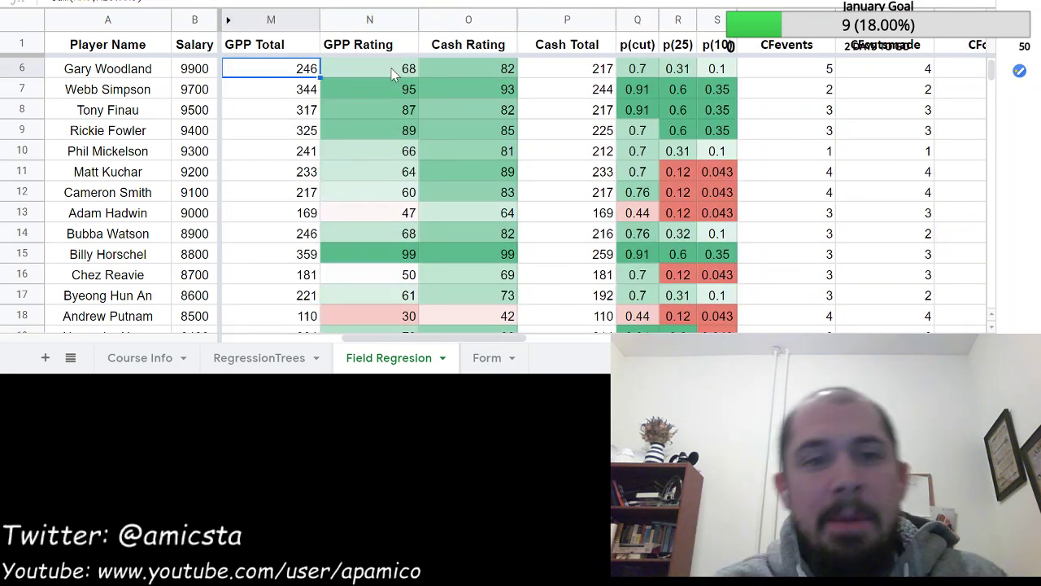
- Read row 6 from GPP Total through the ratings and finish probabilities to CFcut
key(Right)
key(Right)
key(Right)
key(Right)
key(Right)
key(Right)
key(Right)
key(Right)
key(Right)
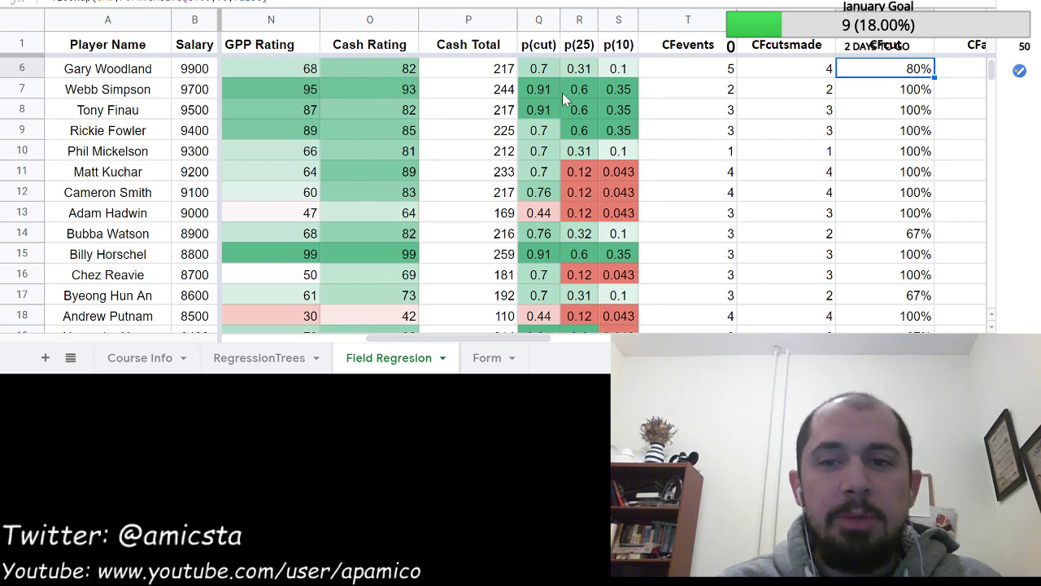
- Examine the row 7 player's Course History Rating, Form Rating, stat ratings and CHSum
key(ctrl+Right)
key(Down)
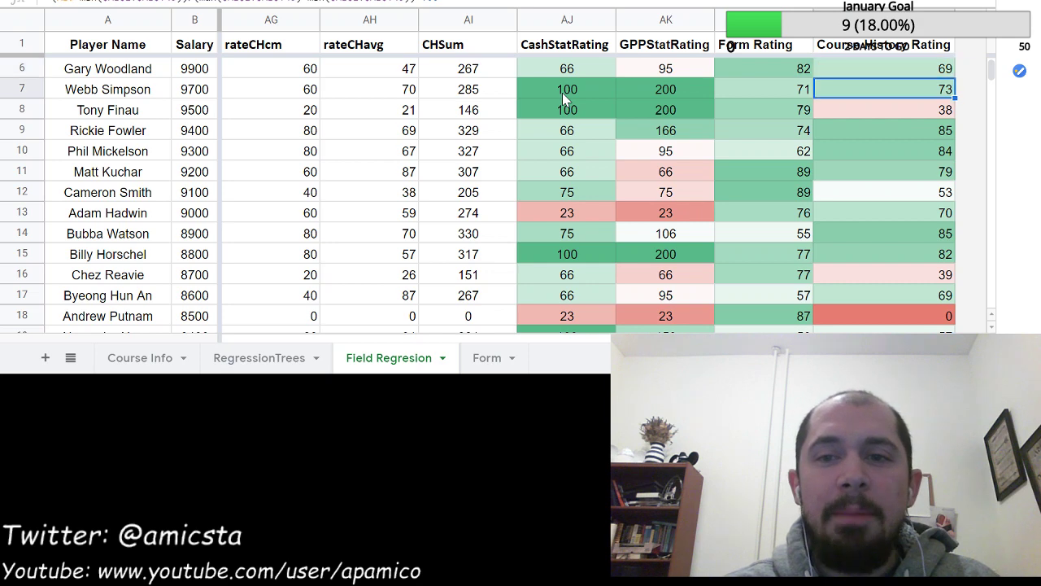
key(Left)
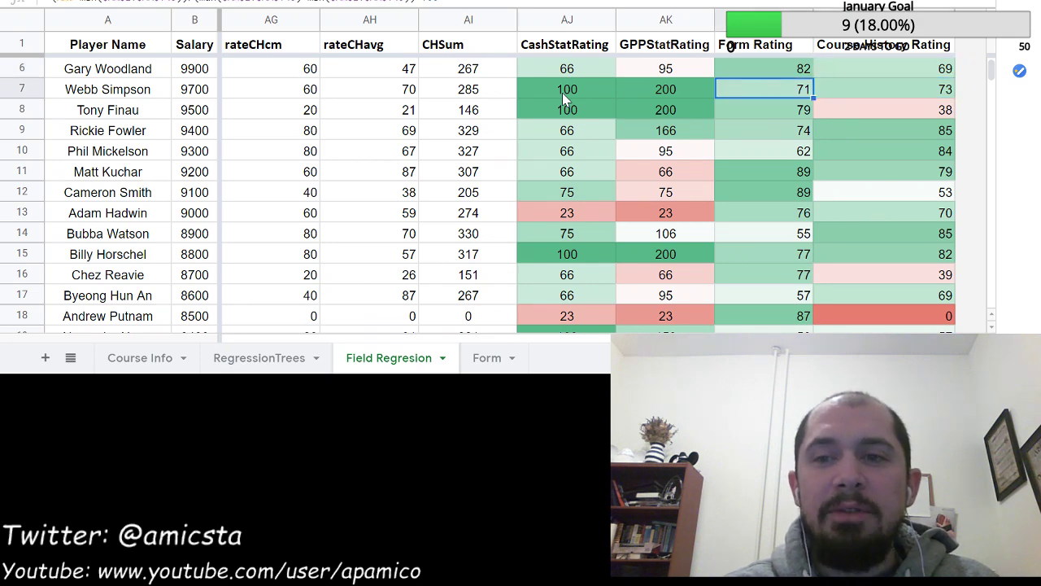
key(Right)
key(Left)
key(Left)
key(Left)
key(Left)
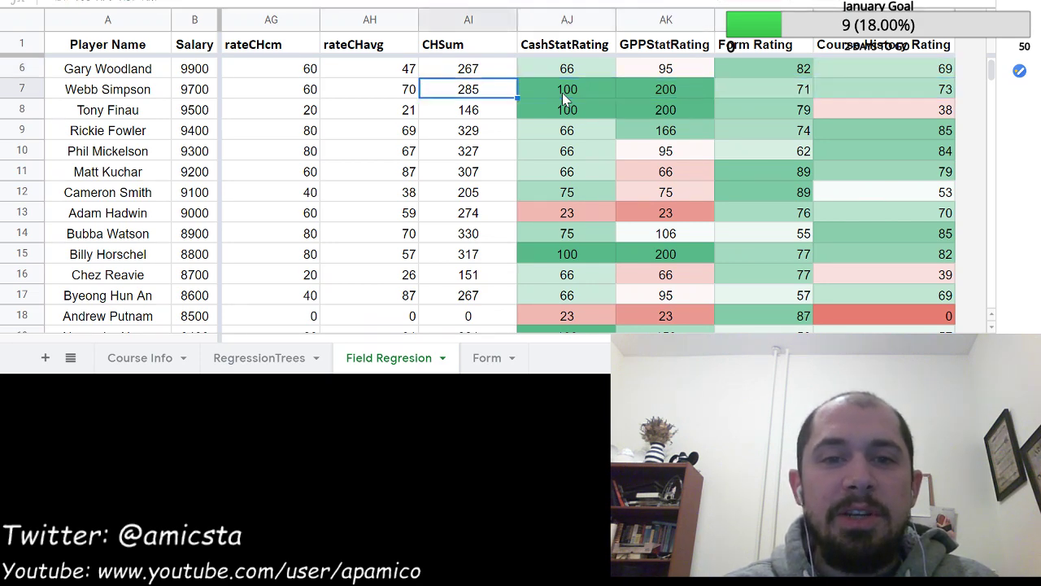
- Read back across row 7 from CHSum through the course history and form columns to p(25)
key(Left)
key(Left)
key(Left)
key(Left)
key(Left)
key(Left)
key(Left)
key(Left)
key(Left)
key(Left)
key(Left)
key(Left)
key(Left)
key(Left)
key(Left)
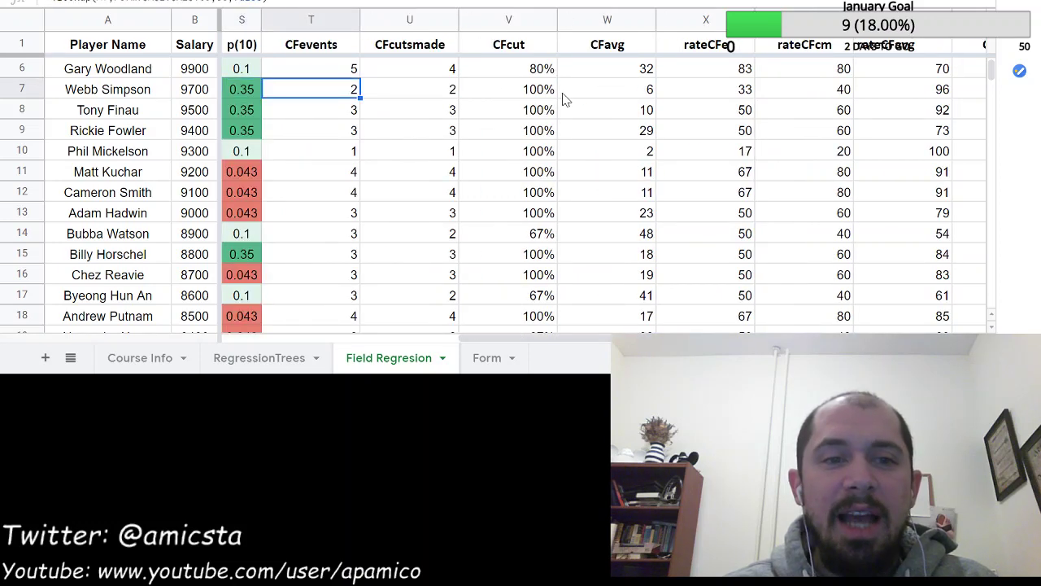
key(Left)
key(Left)
key(Left)
key(Left)
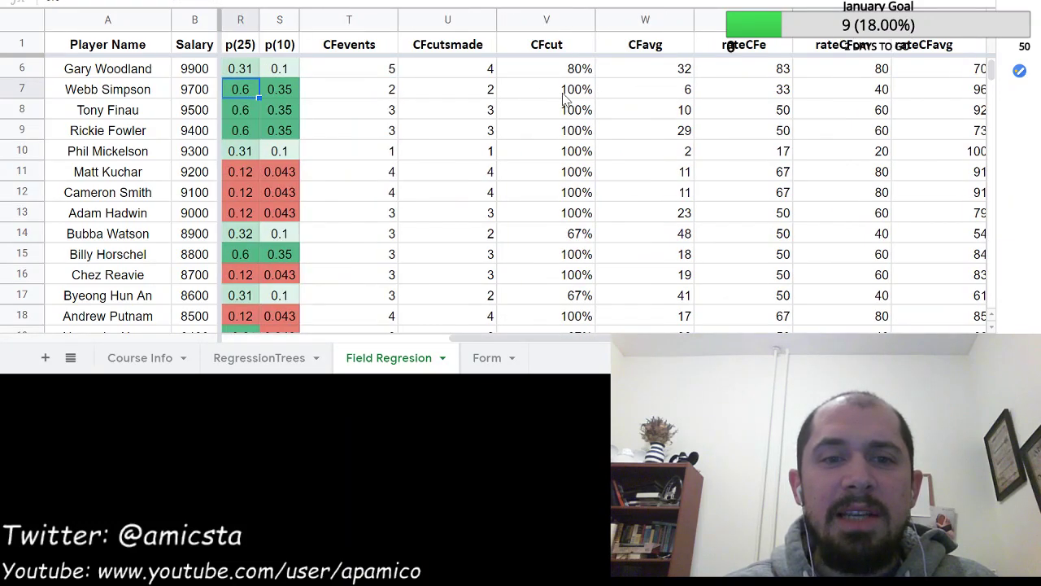
- Check row 7 from p(25) through the form columns to CHevents, CHcutsmade and CHcut
key(Right)
key(Right)
key(Right)
key(Right)
key(Right)
key(Right)
key(Right)
key(Right)
key(Right)
key(Right)
key(Right)
key(Right)
key(Right)
key(Right)
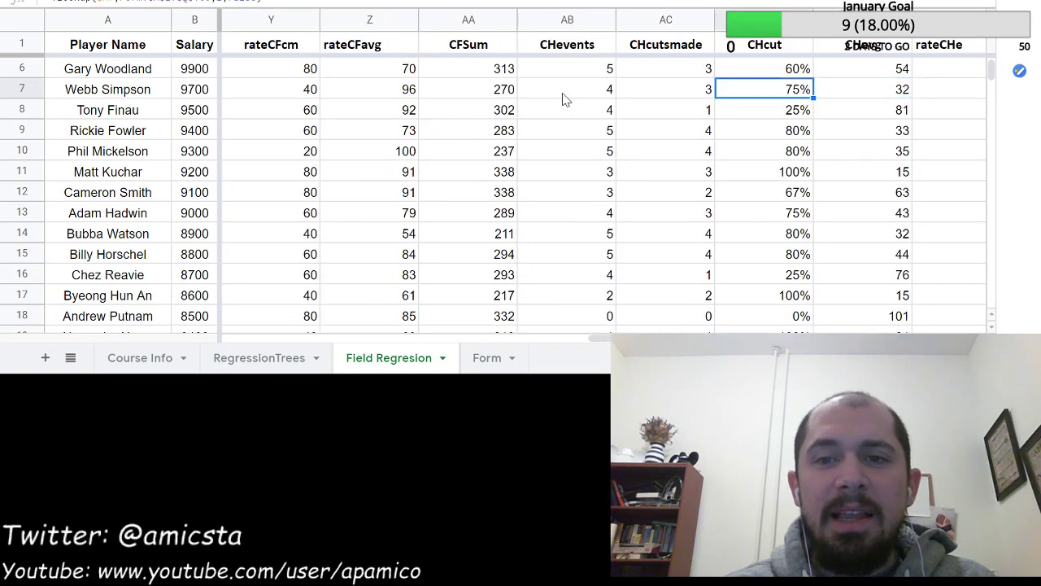
- Compare the row 7 player's p(25) and p(10) probabilities with CFevents, CFcutsmade and CFcut
key(Left)
key(Left)
key(Left)
key(Left)
key(Left)
key(Left)
key(Left)
key(Left)
key(Left)
key(Left)
key(Left)
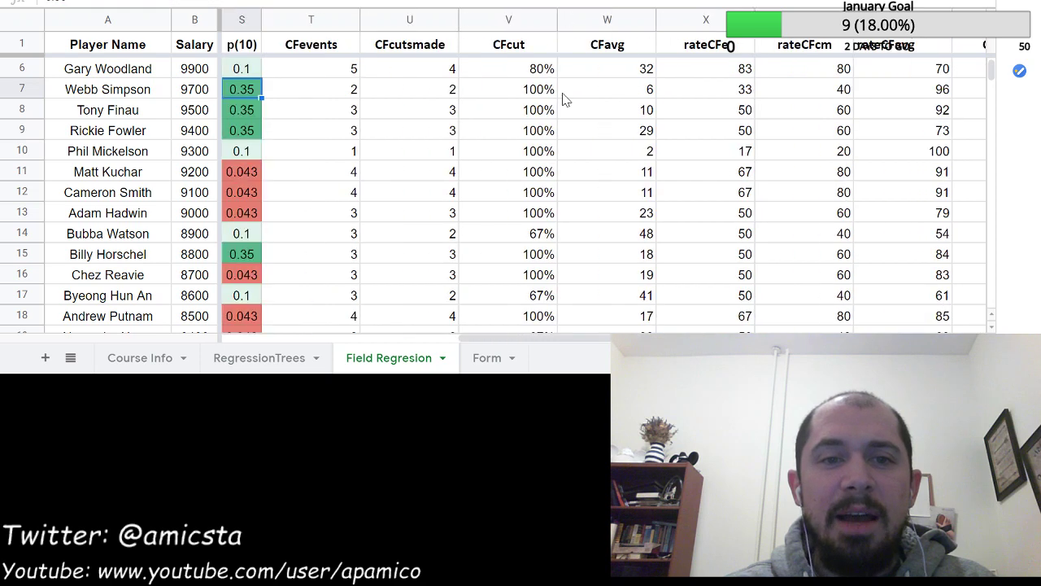
key(Left)
key(Right)
key(Right)
key(Right)
key(Right)
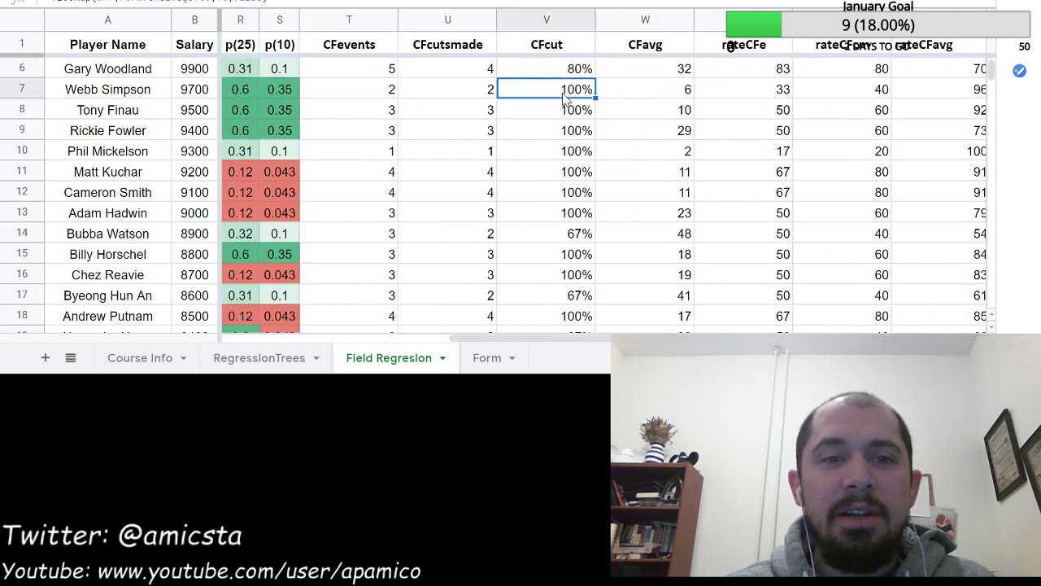
- Read back across row 7 from CFcut to GPP Rating and GPP Total
key(Left)
key(Left)
key(Left)
key(Left)
key(Left)
key(Left)
key(Left)
key(Left)
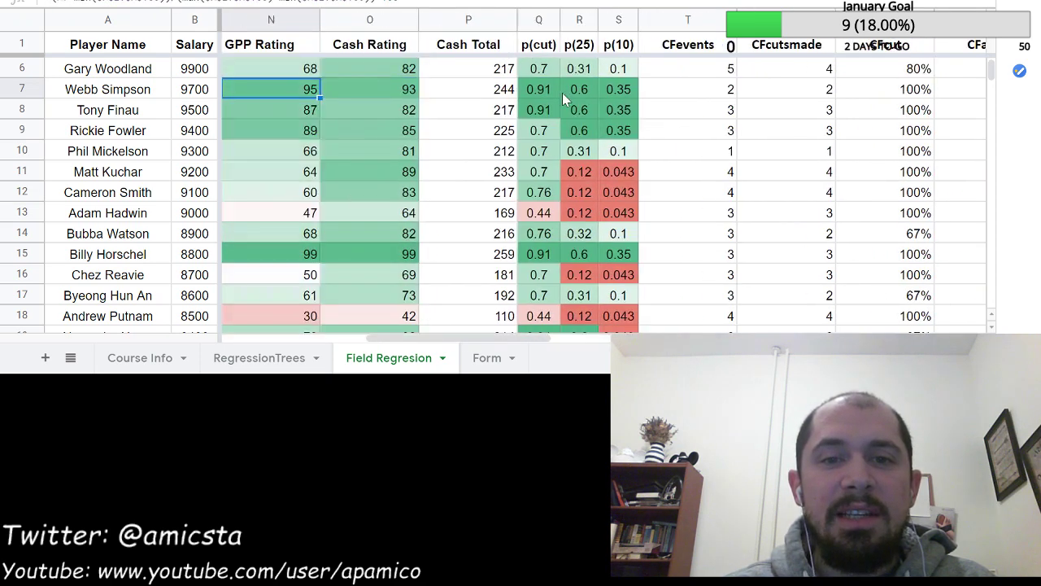
key(Left)
- Review the row 7 player's ratings, finish probabilities and CFcutsmade, ending on Cash Rating
key(Right)
key(Right)
key(Right)
key(Right)
key(Right)
key(Right)
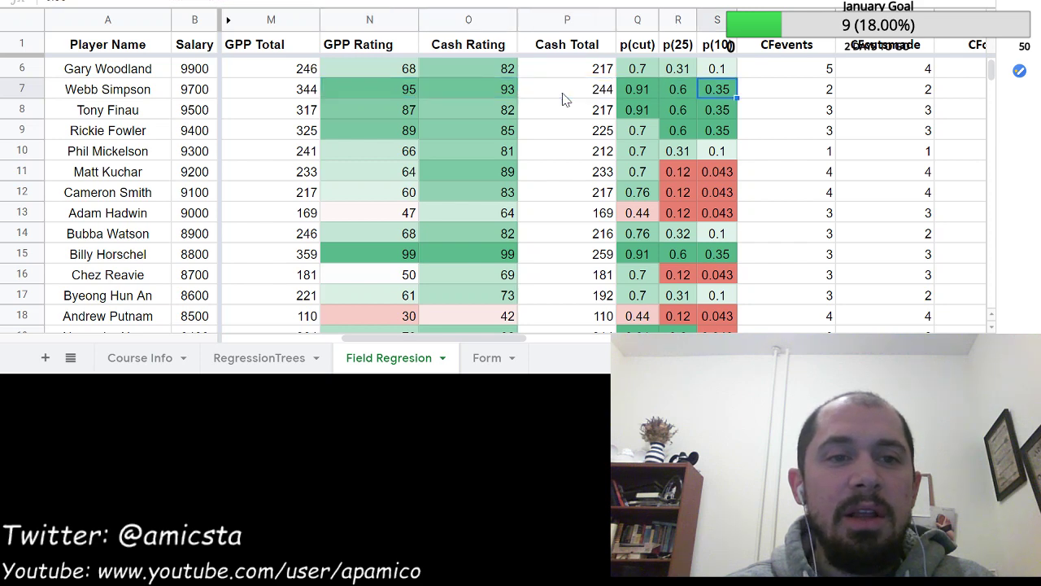
key(Right)
key(Right)
key(Right)
key(Left)
key(Left)
key(Left)
key(Left)
key(Left)
key(Left)
key(Left)
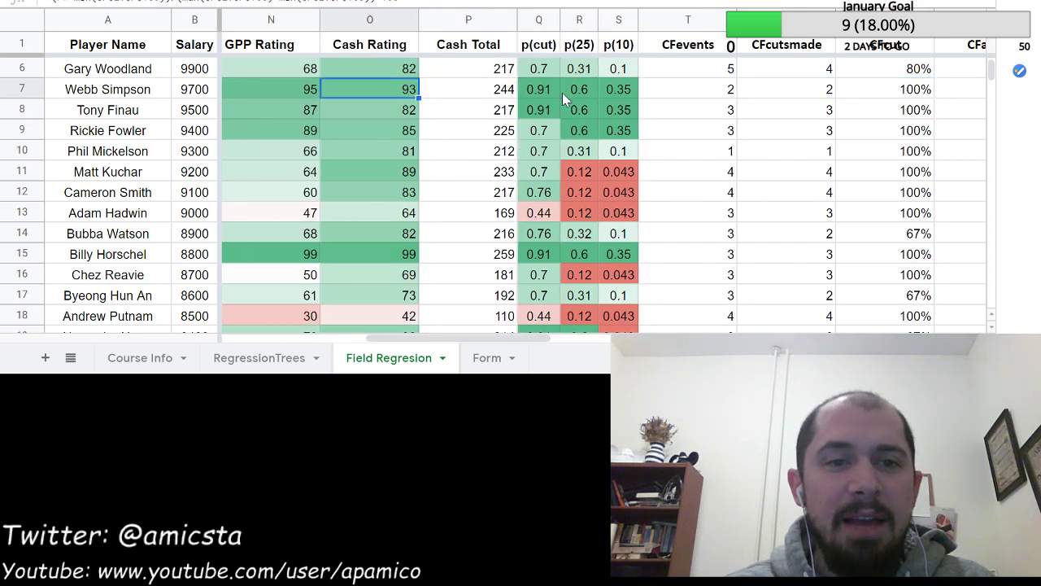
- Find the row 8 player, Finau, in the Form sheet
key(Down)
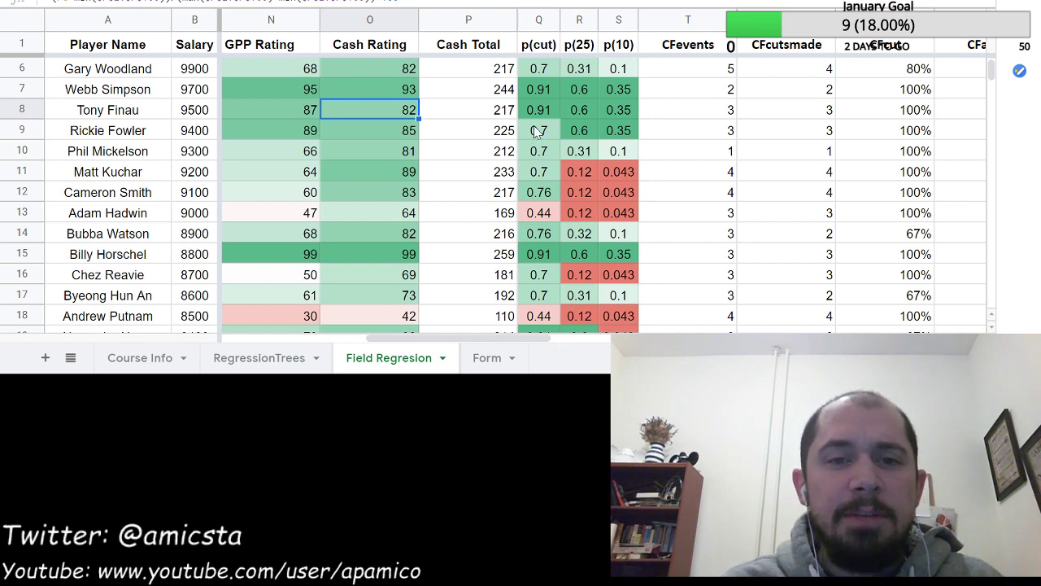
click(480, 360)
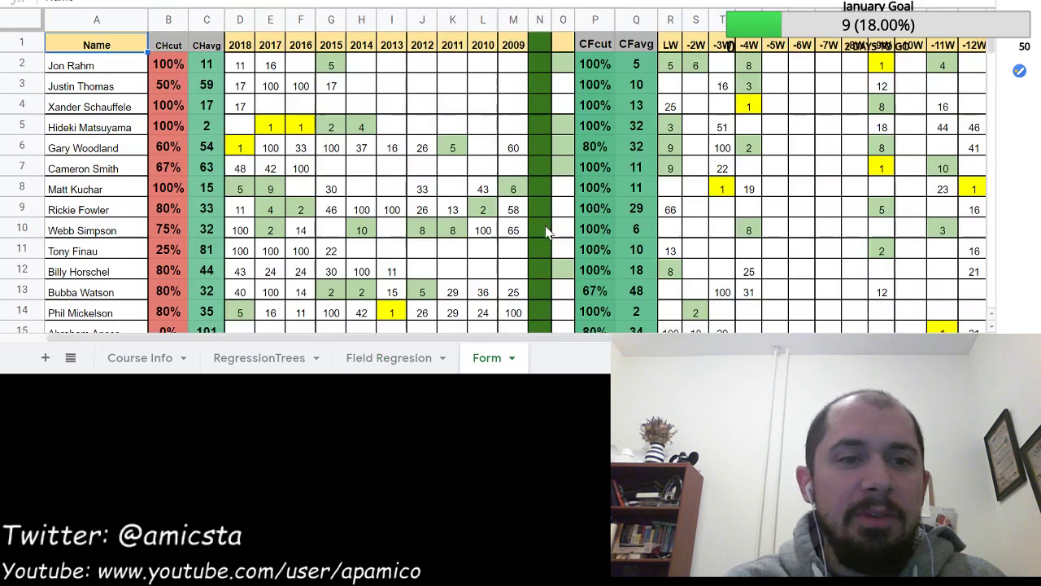
key(ctrl+f)
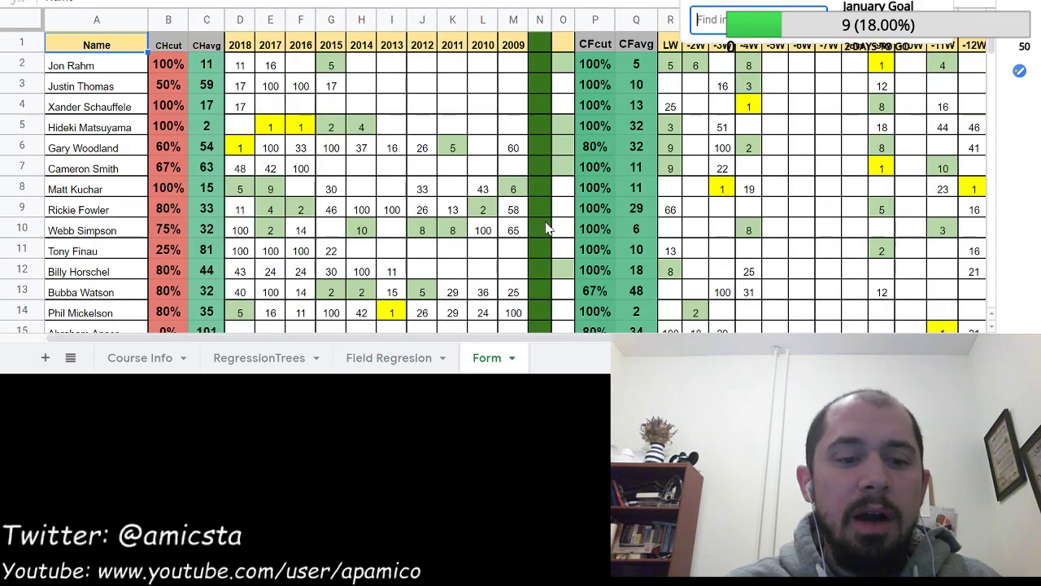
text(finau)
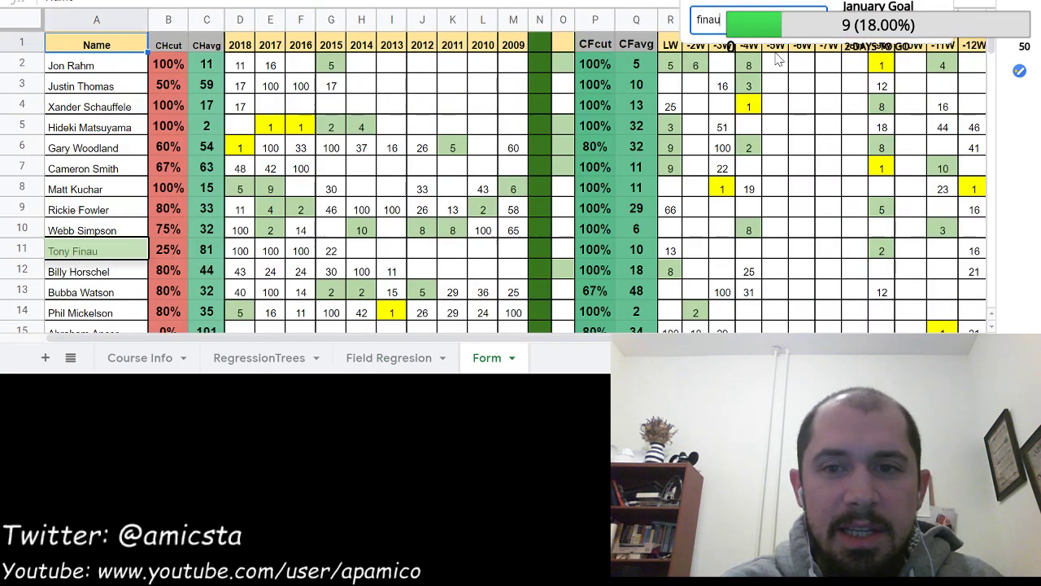
key(Escape)
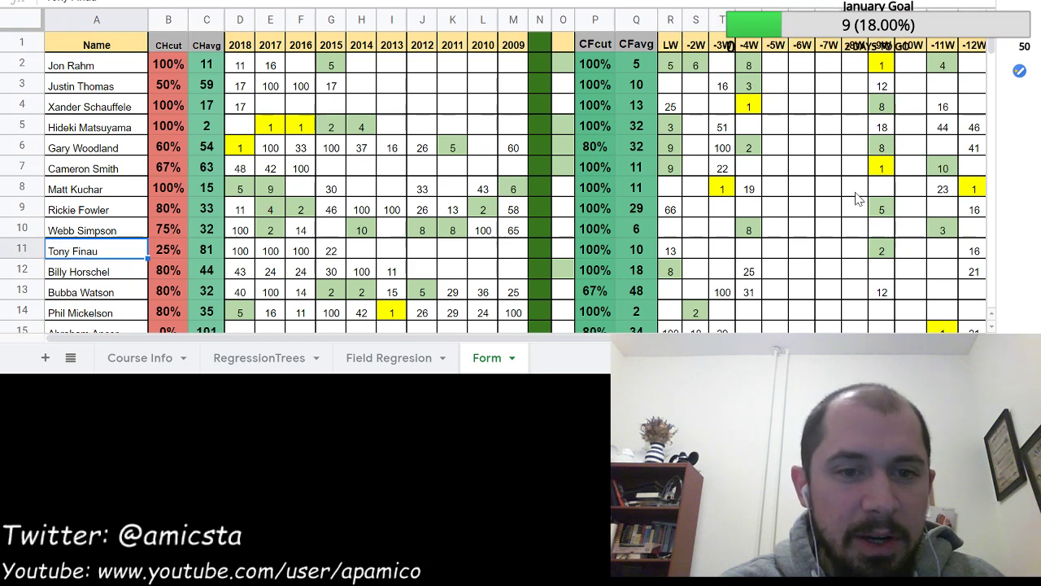
- Examine Finau's yearly course history results from 2018 back to 2015 and the CHcut value
key(Right)
key(Right)
key(Right)
key(Right)
key(Right)
key(Right)
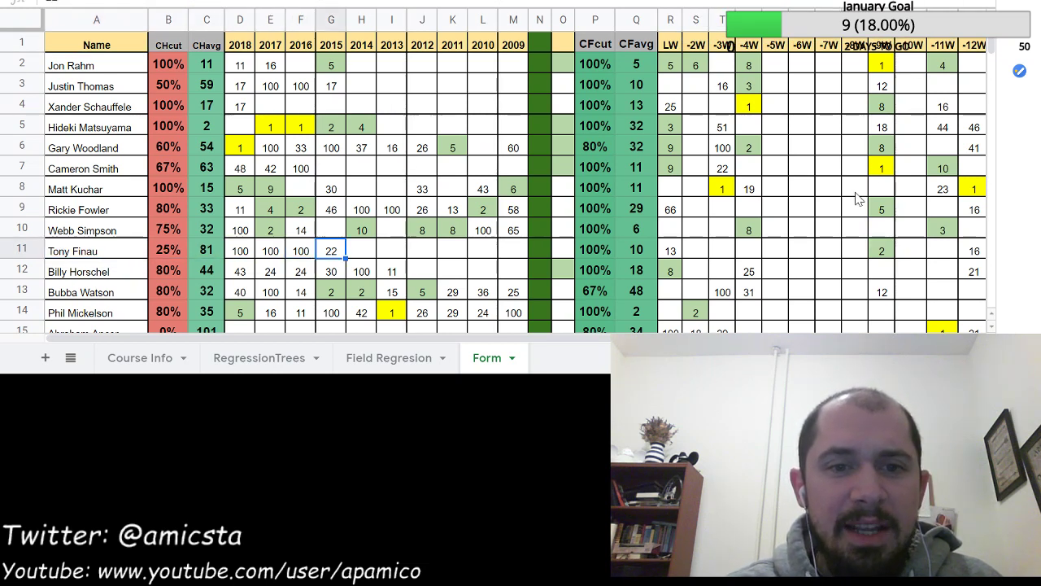
key(Left)
key(Left)
key(Left)
key(Left)
key(Left)
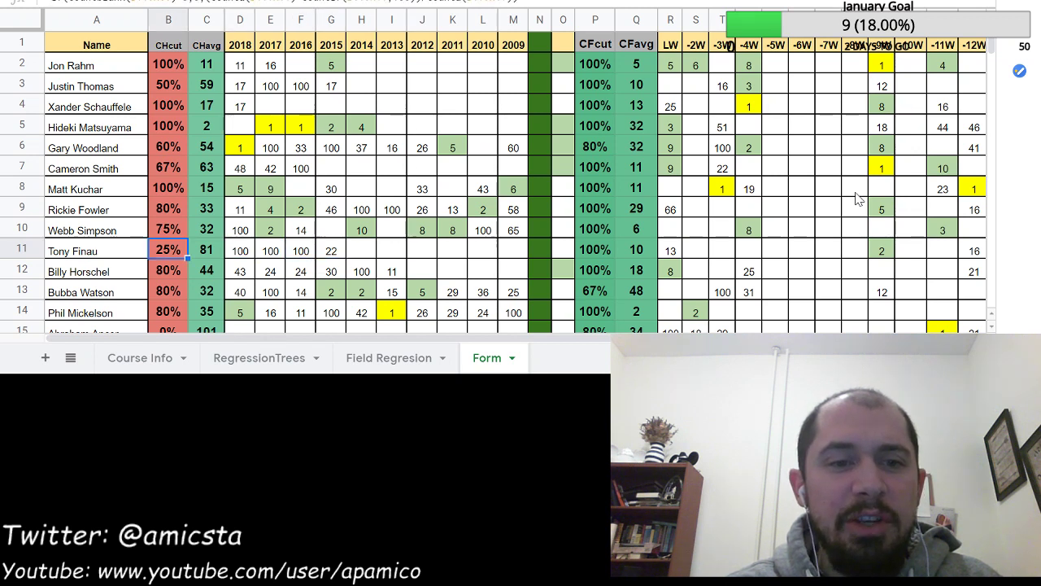
key(Left)
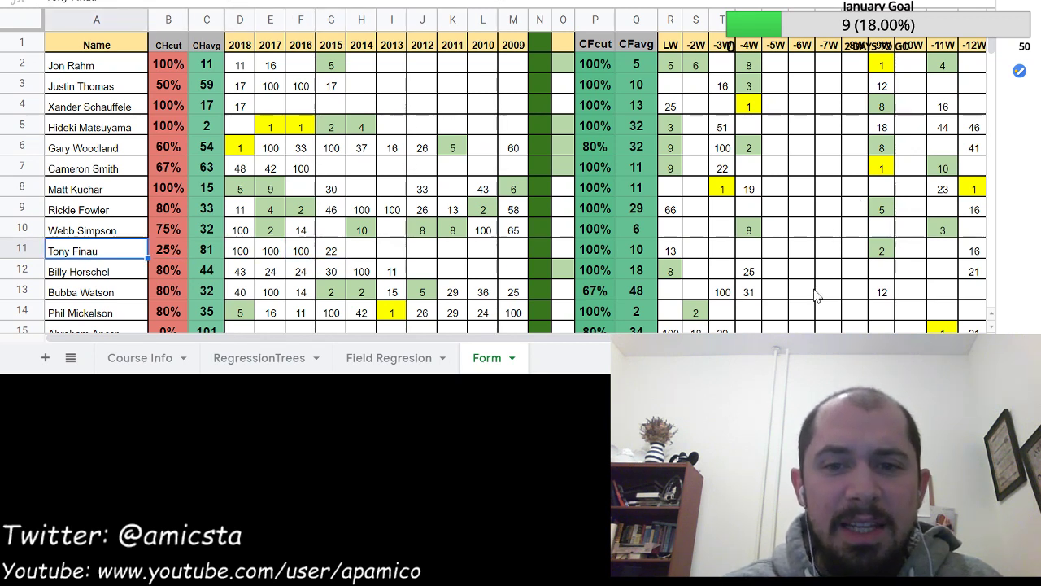
- Read across Finau's row through CFcut, CFavg and the recent weekly results to -12W
key(Right)
key(Right)
key(Right)
key(Right)
key(Right)
key(Right)
key(Right)
key(Right)
key(Right)
key(Right)
key(Right)
key(Right)
key(Right)
key(Right)
key(Right)
key(Right)
key(Right)
key(Right)
key(Right)
key(Right)
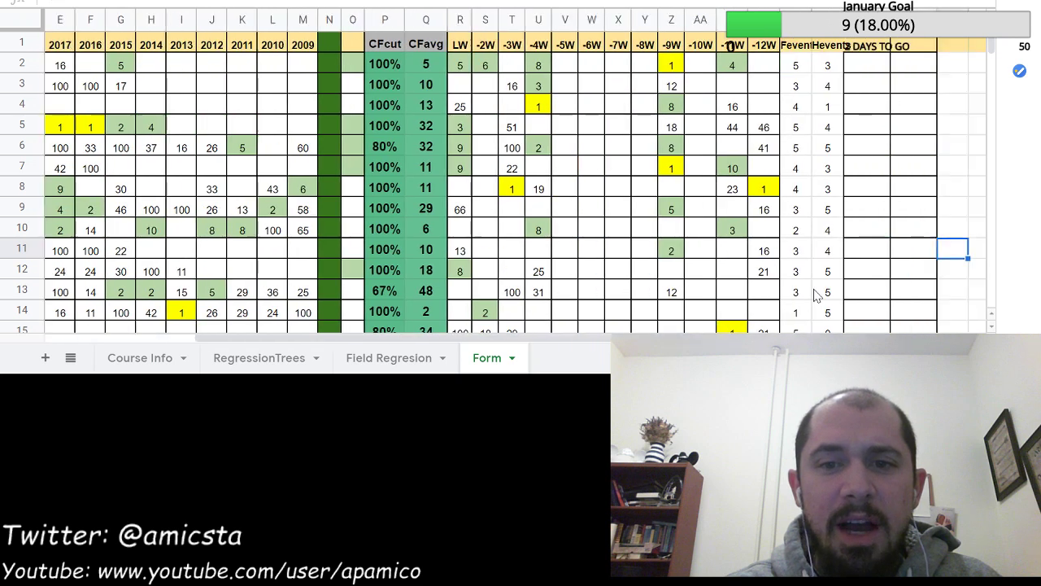
key(Left)
key(Left)
key(Left)
key(Left)
key(Left)
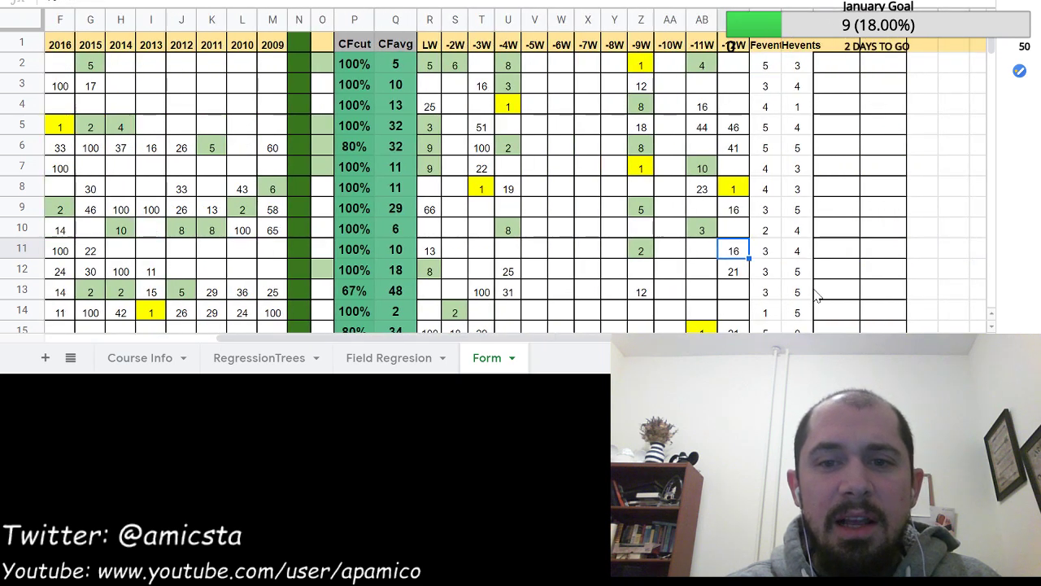
- Read back across Finau's row in the Form sheet from -12W to the player name
key(Left)
key(Left)
key(Left)
key(Left)
key(Left)
key(Left)
key(Left)
key(Left)
key(Left)
key(Left)
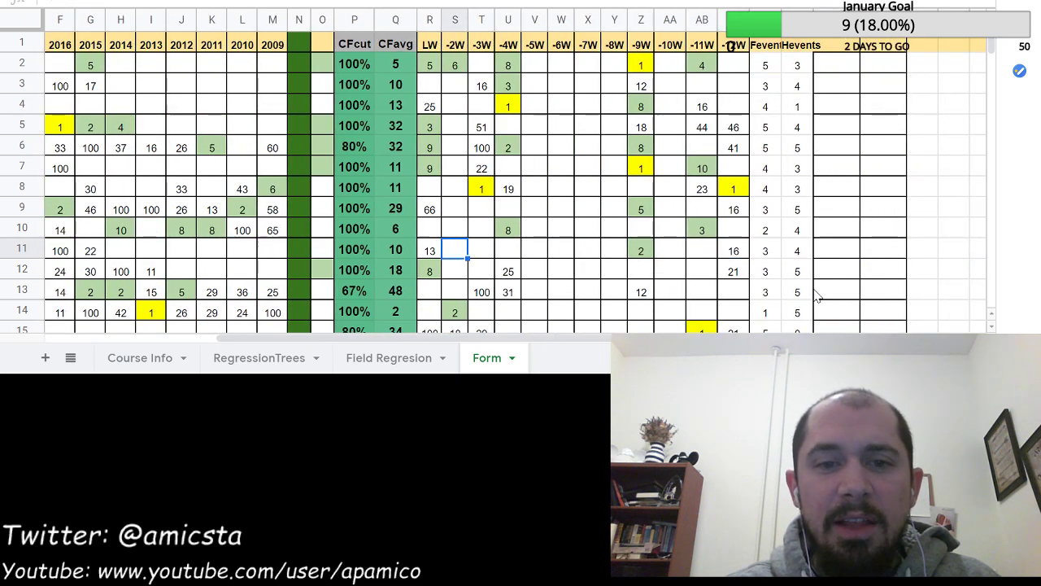
key(Right)
key(Left)
key(Left)
key(Left)
key(Left)
key(Left)
key(Left)
key(Left)
key(Left)
key(Left)
key(Left)
key(Left)
key(Left)
key(Left)
key(Left)
key(Left)
key(Left)
key(Left)
key(Left)
key(Left)
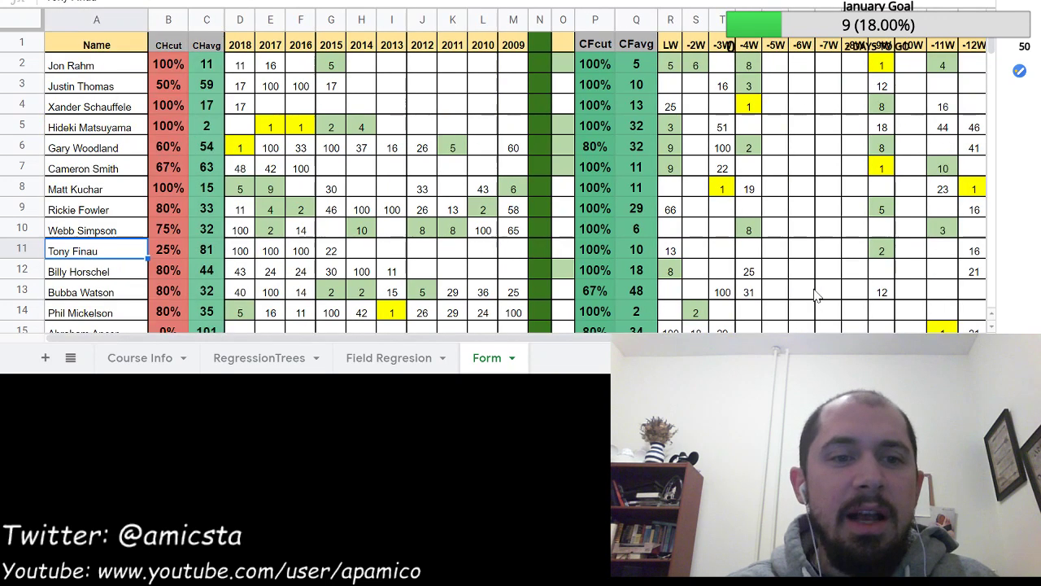
- Return to the Field Regresion sheet and read across row 9, Fowler, through Form Rating to Course History Rating
click(418, 358)
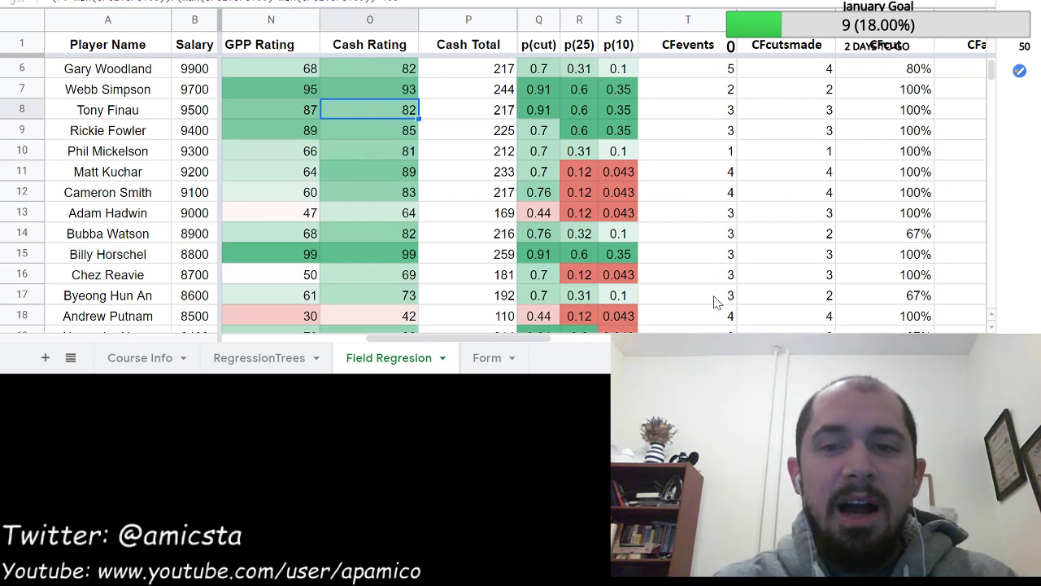
key(Down)
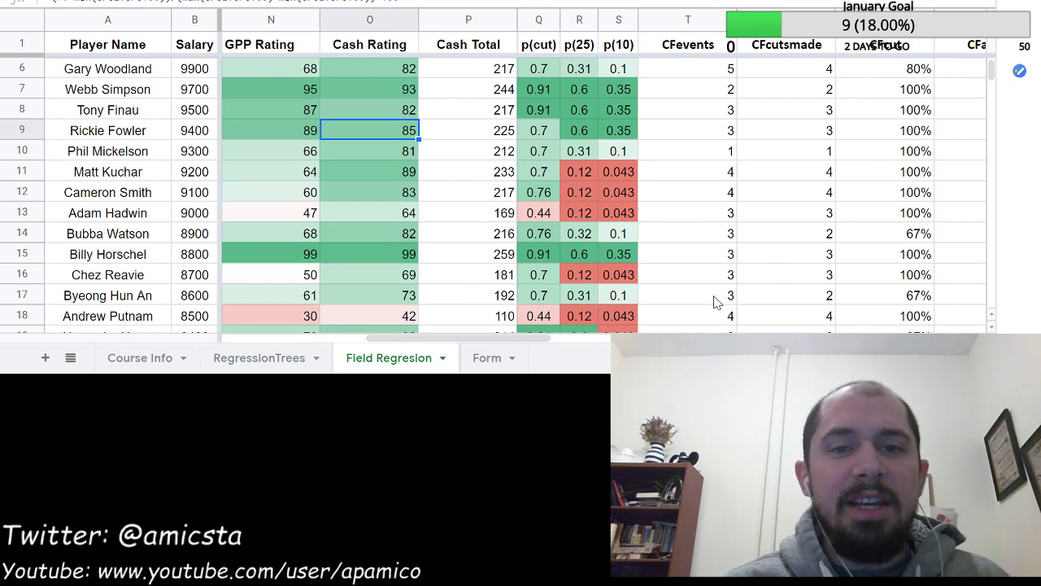
key(Right)
key(Right)
key(Right)
key(Right)
key(Right)
key(Right)
key(Right)
key(Right)
key(Right)
key(Right)
key(Right)
key(Right)
key(Right)
key(Right)
key(Right)
key(Right)
key(Right)
key(Right)
key(Right)
key(Right)
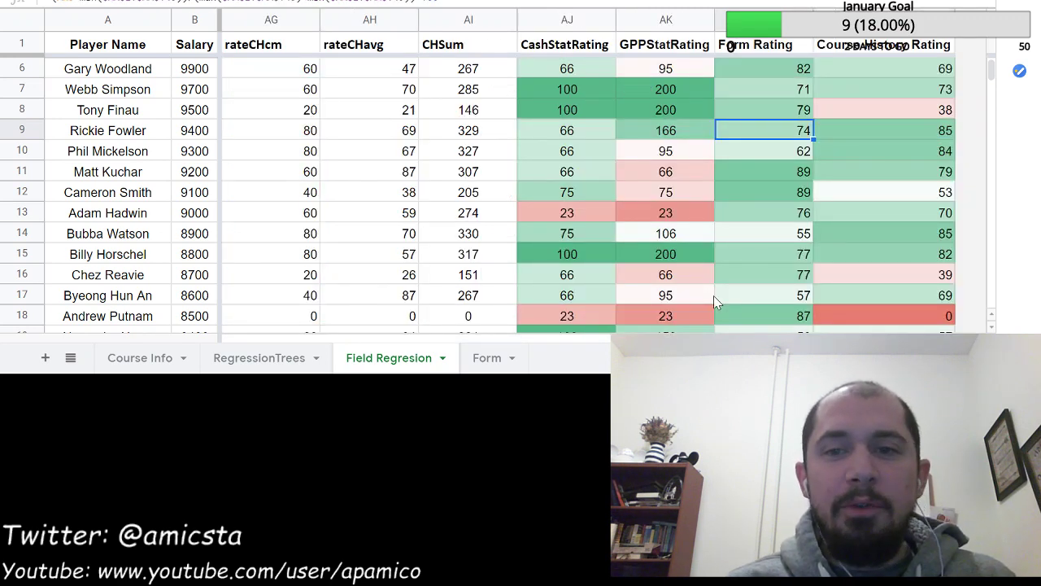
key(Right)
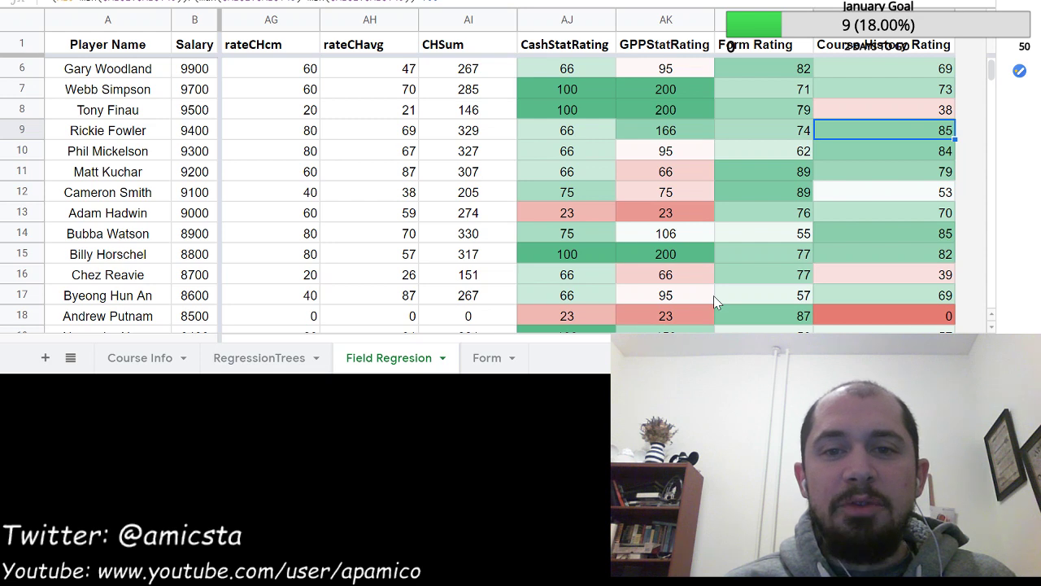
- Review Fowler's GPPStatRating and CashStatRating in row 9
key(Left)
key(Left)
key(Left)
key(Left)
key(Left)
key(Left)
key(Right)
key(Right)
key(Right)
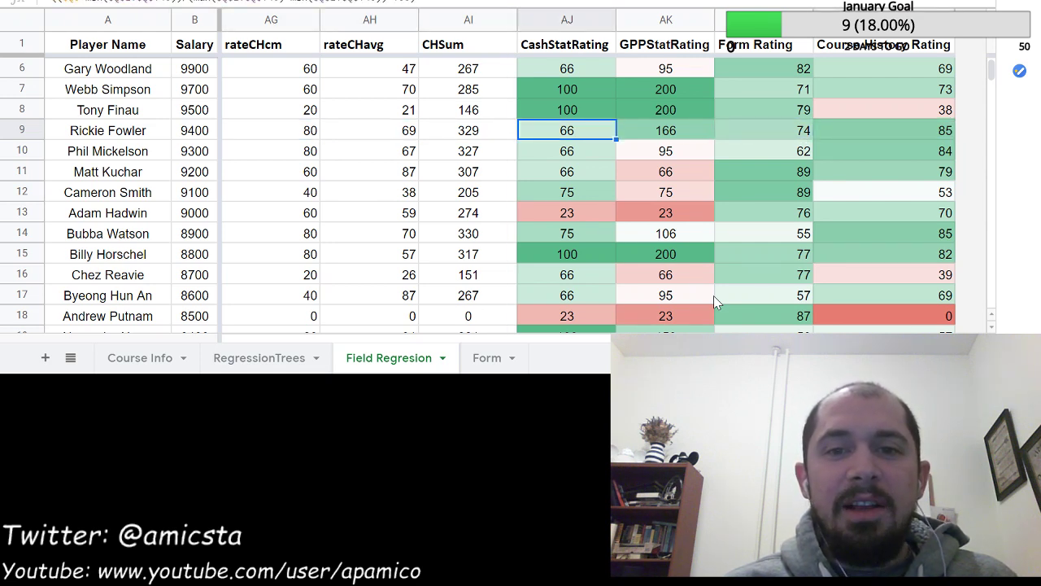
- Read across Fowler's row between the stat ratings and the GPP and Cash columns, ending on 3 Putt Avoid
key(Left)
key(Left)
key(Left)
key(Left)
key(Left)
key(Left)
key(Left)
key(Left)
key(Left)
key(Left)
key(Left)
key(Left)
key(Left)
key(Left)
key(Left)
key(Left)
key(Left)
key(Left)
key(Left)
key(Left)
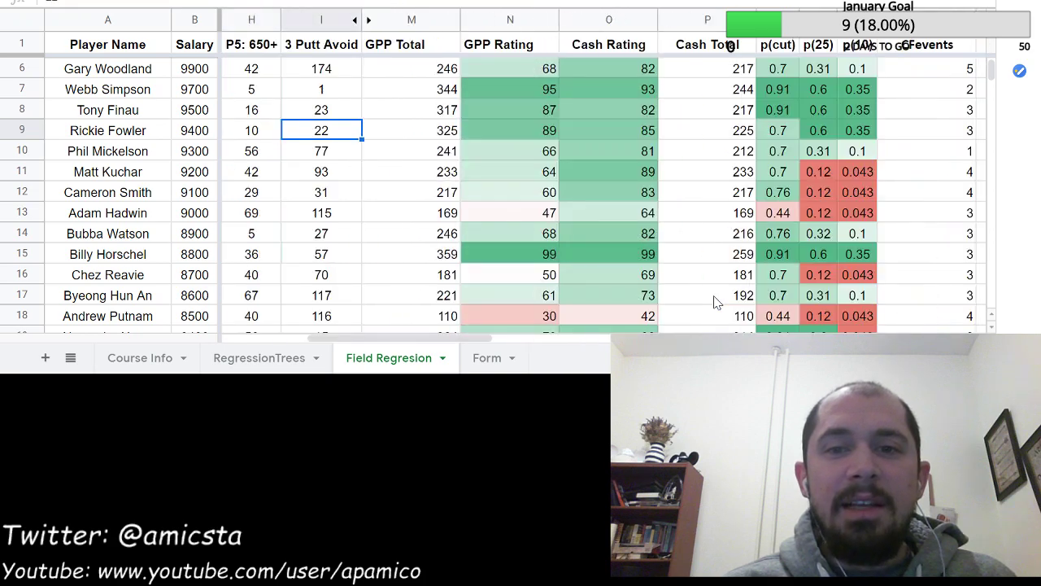
key(Right)
key(Right)
key(Right)
key(Right)
key(Right)
key(Right)
key(Right)
key(Right)
key(Right)
key(Right)
key(Right)
key(Right)
key(Left)
key(Left)
key(Left)
key(Left)
key(Left)
key(Left)
key(Left)
key(Left)
key(Left)
key(Left)
key(Left)
key(Left)
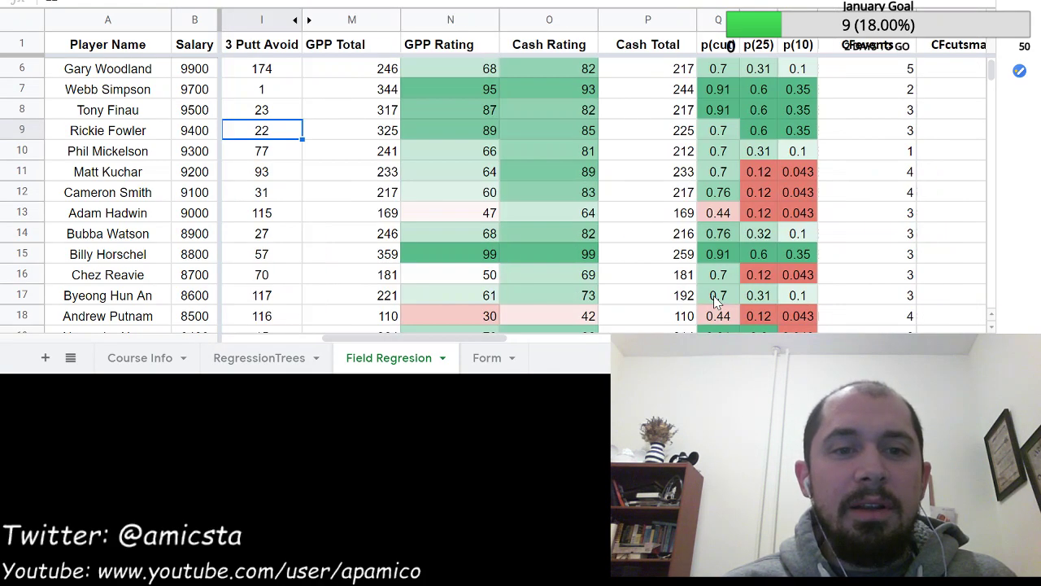
- Examine Fowler's finish probabilities in the p(cut), p(25) and p(10) columns
key(Right)
key(Right)
key(Right)
key(Right)
key(Right)
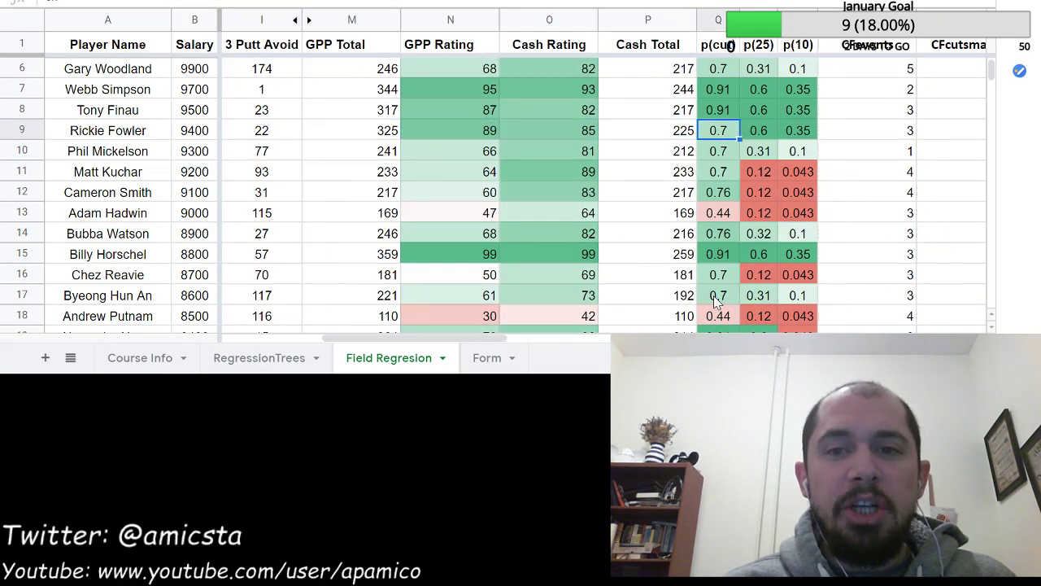
key(Left)
key(Left)
key(Right)
key(Right)
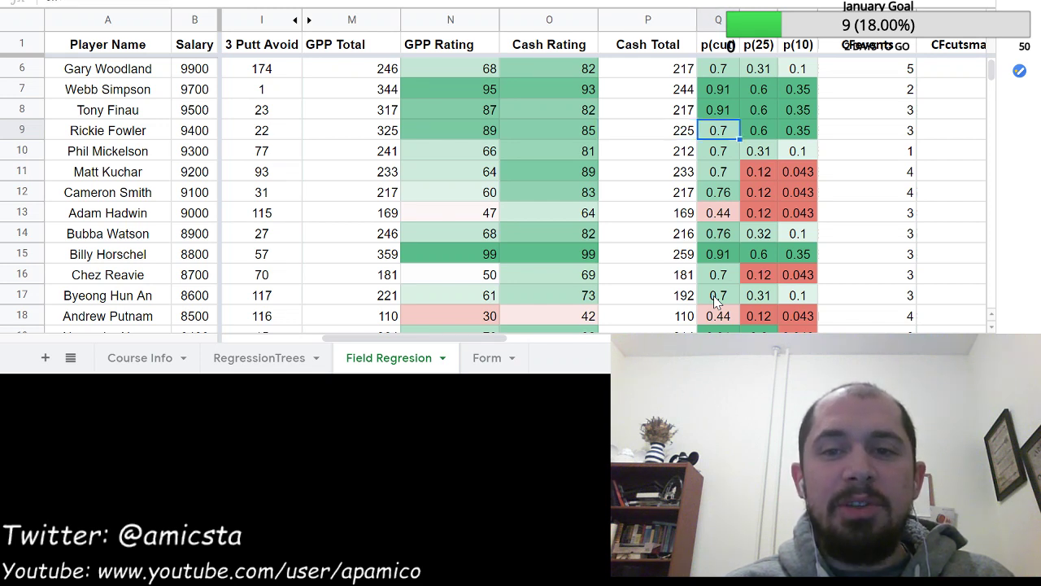
key(Right)
key(Right)
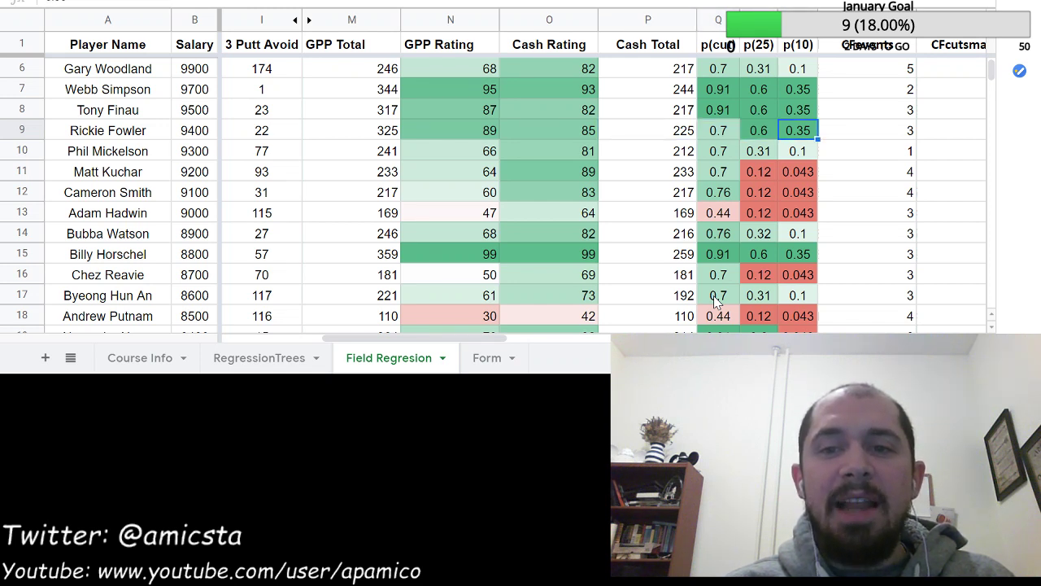
key(Left)
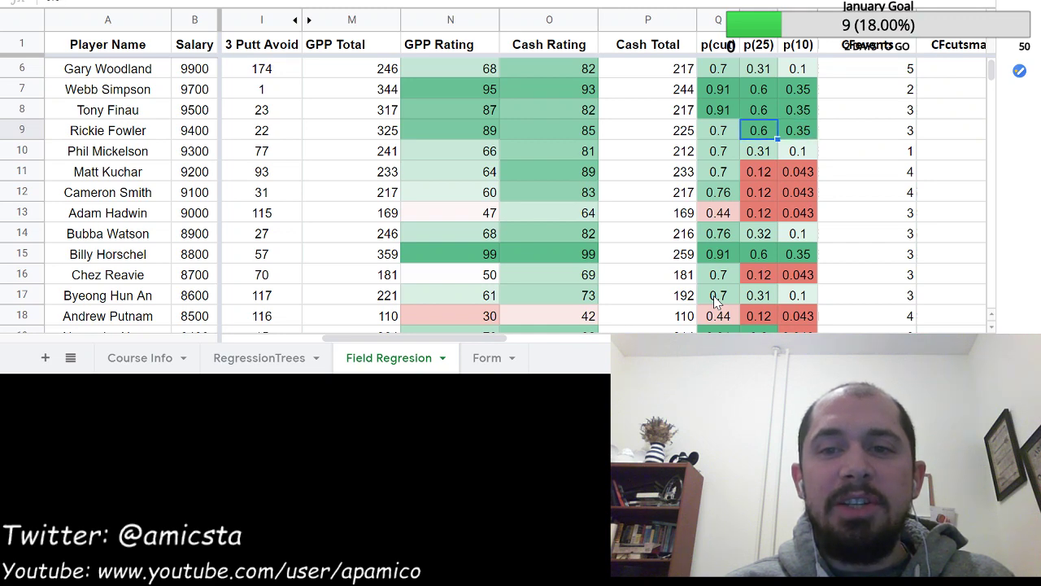
key(Left)
key(Left)
key(Right)
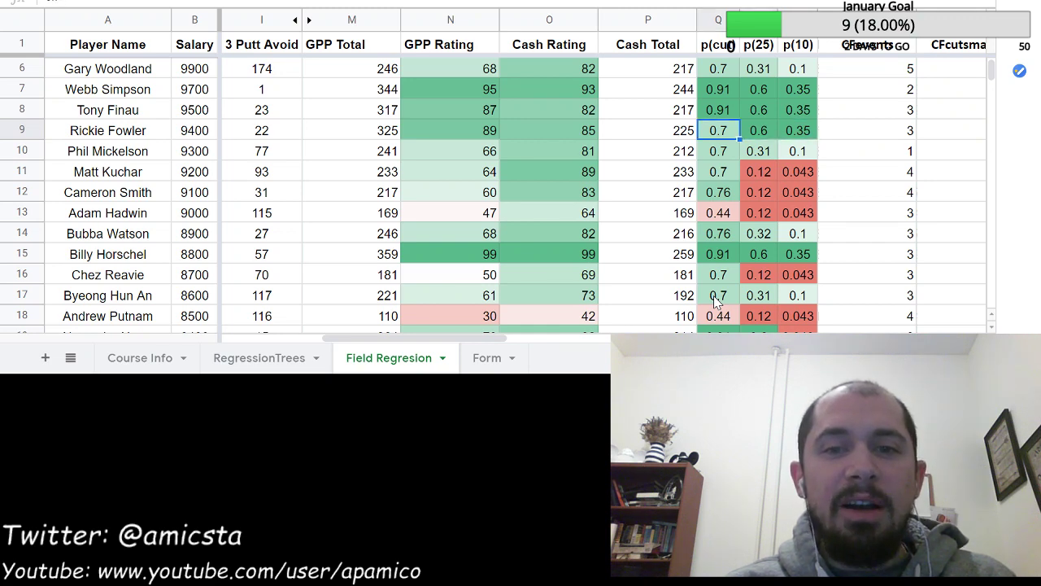
- Check Fowler's CFevents and CFcutsmade, returning past the finish probabilities to Cash Total
key(Right)
key(Right)
key(Right)
key(Right)
key(Left)
key(Left)
key(Left)
key(Left)
key(Left)
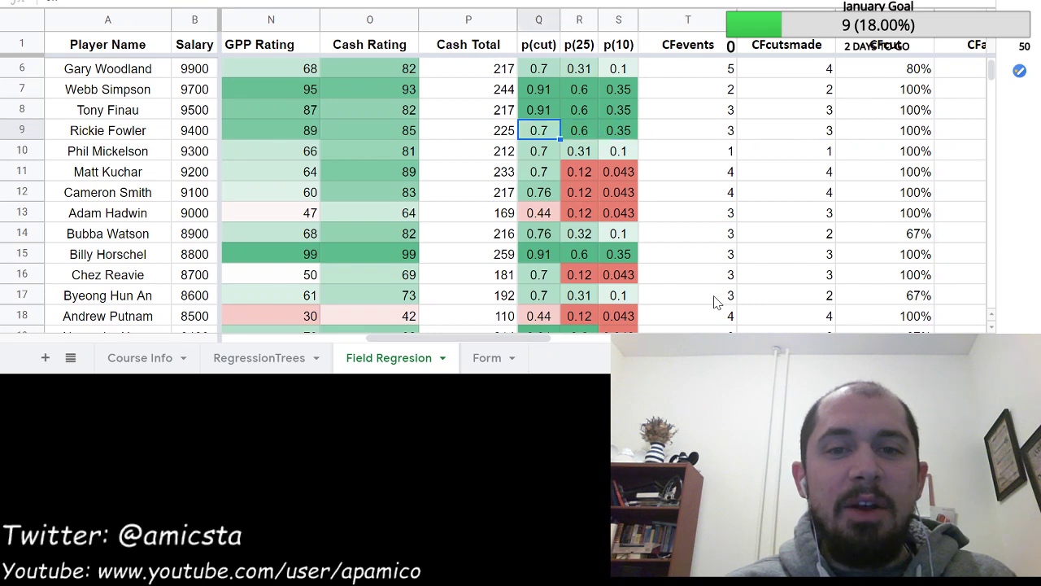
key(Left)
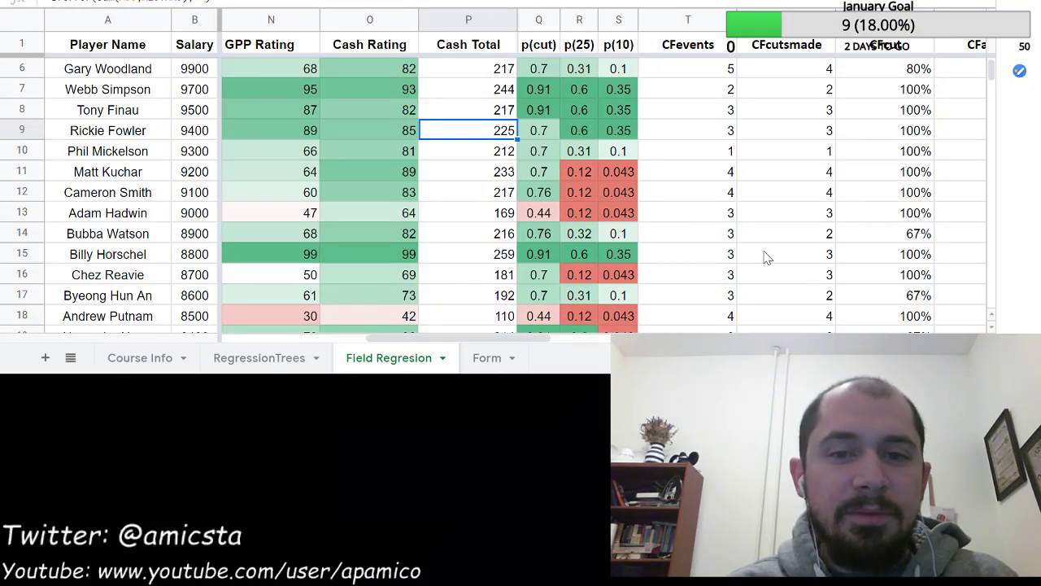
- Scan the Cash Total column for the players from row 10 to row 20
key(Down)
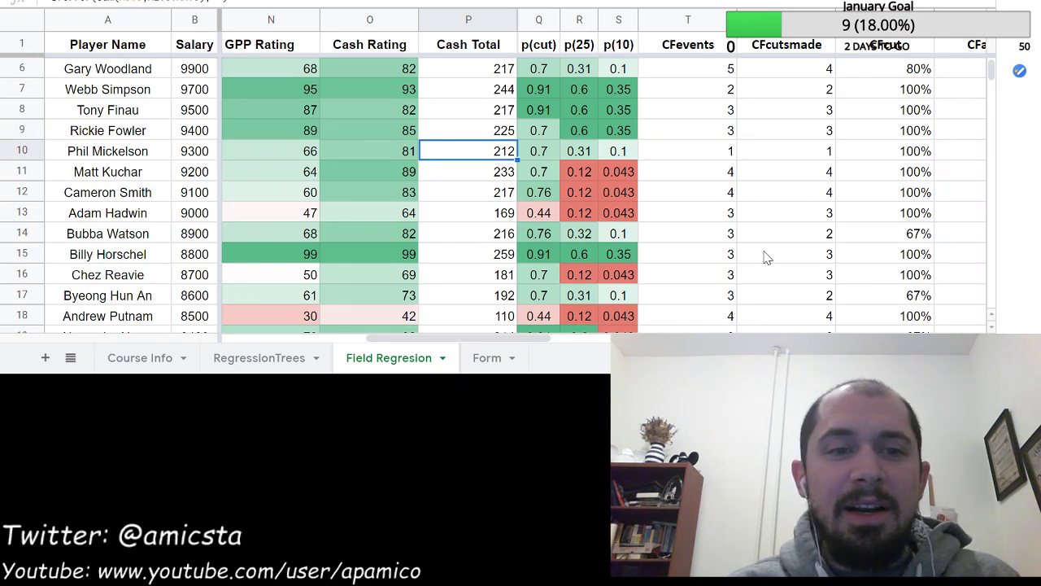
key(Down)
key(Down)
key(Down)
key(Down)
key(Down)
key(Down)
key(Down)
key(Down)
key(Down)
key(Down)
key(Down)
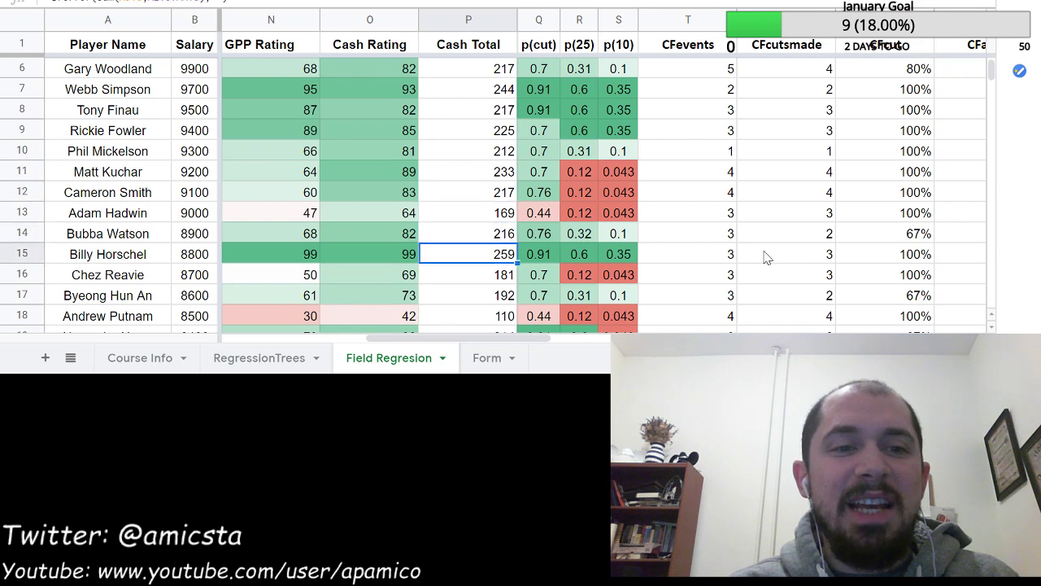
key(Up)
key(Up)
key(Up)
key(Up)
key(Up)
key(Up)
key(Up)
key(Up)
key(Up)
key(Up)
key(Up)
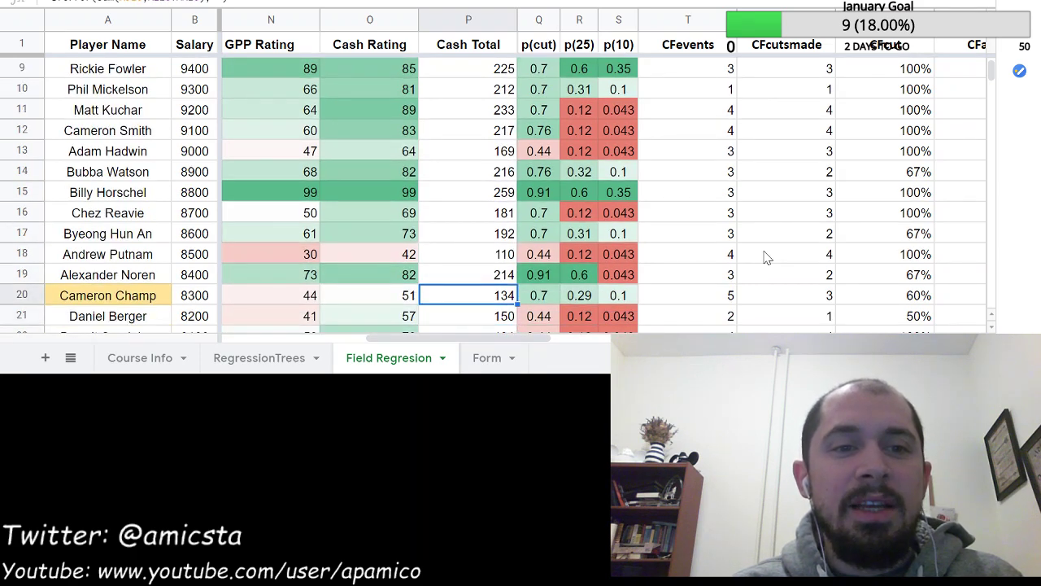
- Find the row 11 player, Kuchar, and view the Course History Rating
key(Down)
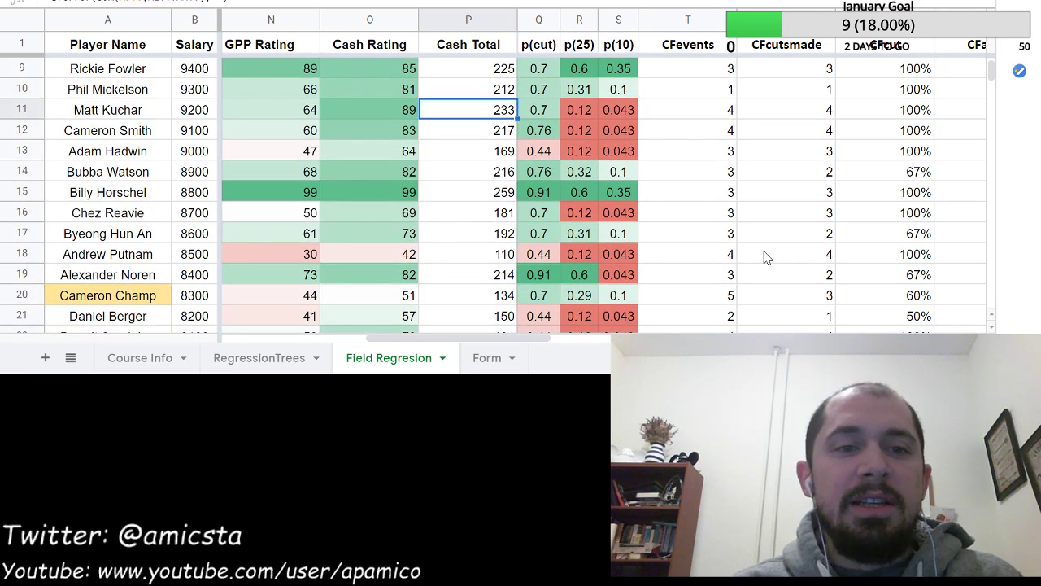
key(ctrl+Right)
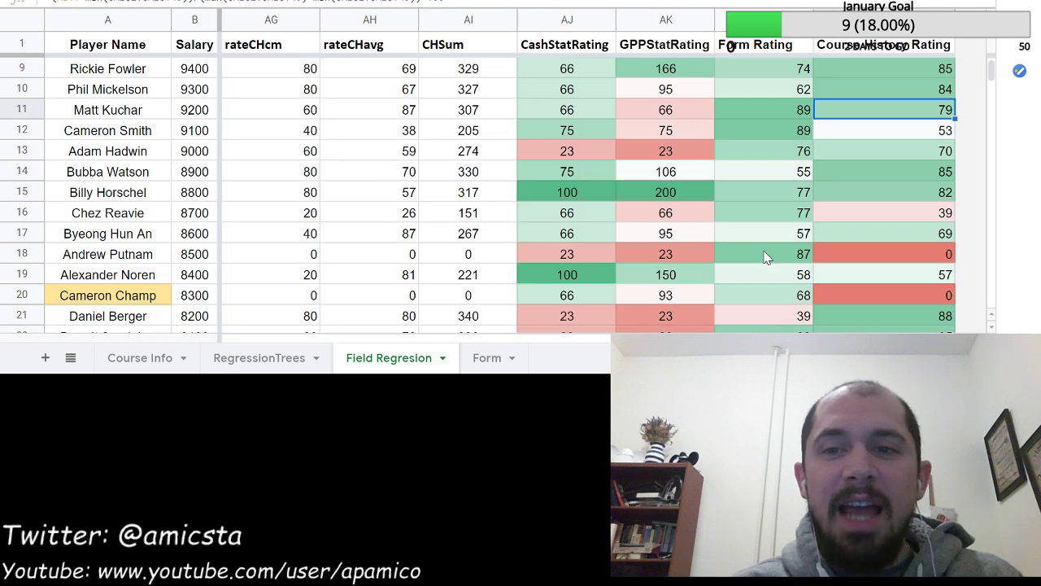
- Trace Kuchar's row back from Course History Rating to the Cash Rating column
key(Left)
key(Left)
key(Left)
key(Left)
key(Left)
key(Left)
key(Left)
key(Left)
key(Left)
key(Left)
key(Left)
key(Left)
key(Left)
key(Left)
key(Left)
key(Left)
key(Left)
key(Left)
key(Left)
key(Left)
key(Left)
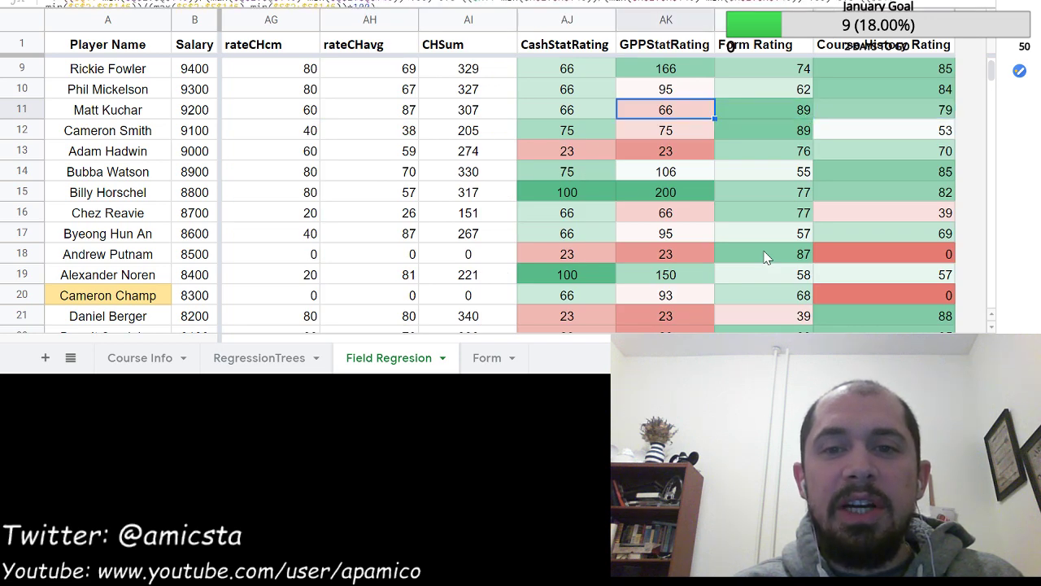
key(Right)
key(Right)
key(Right)
key(Right)
key(Right)
key(Right)
key(Right)
key(Right)
key(Right)
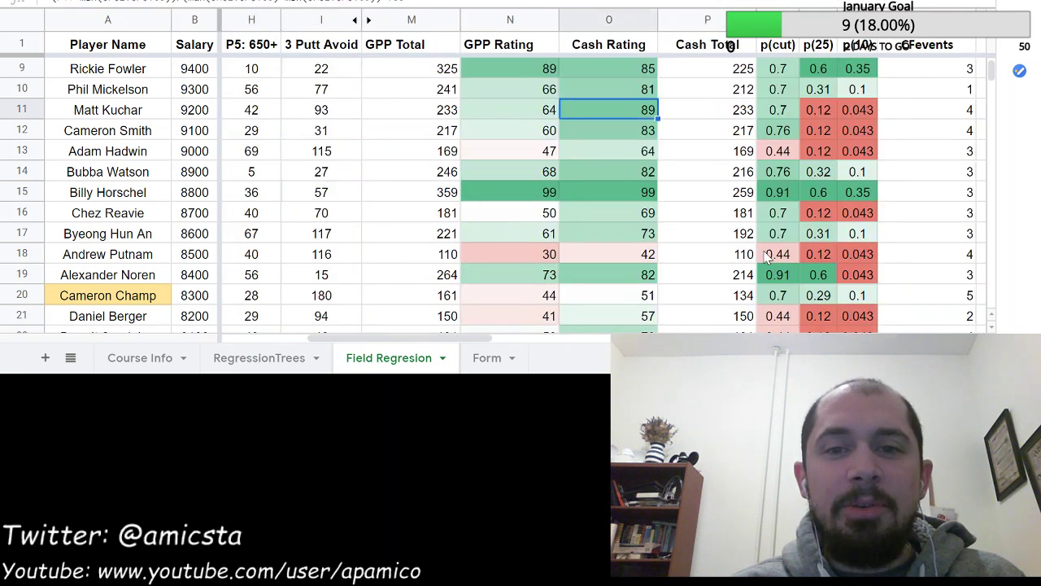
- Compare Kuchar's Cash Total with his Cash Rating
key(Left)
key(Left)
key(Left)
key(Left)
key(Left)
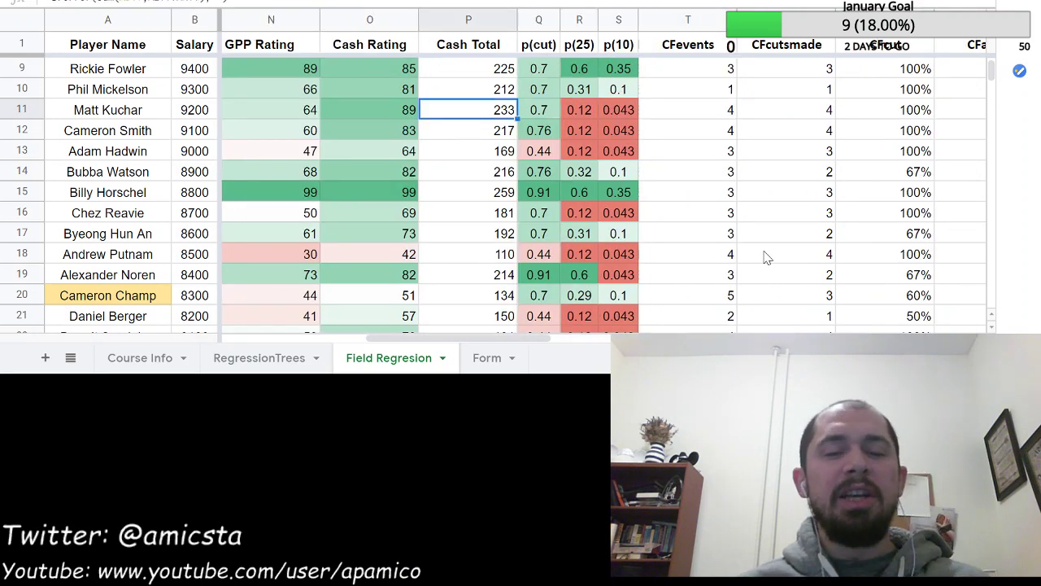
key(Left)
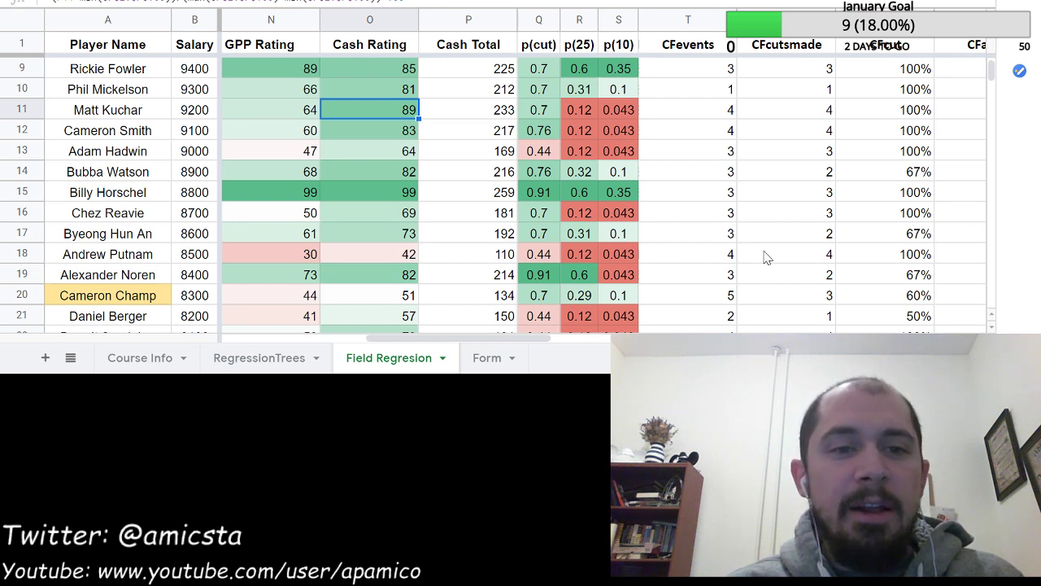
- Check the GPP Rating, Cash Rating and Cash Total of Adam Hadwin in row 13
key(Down)
key(Down)
key(Left)
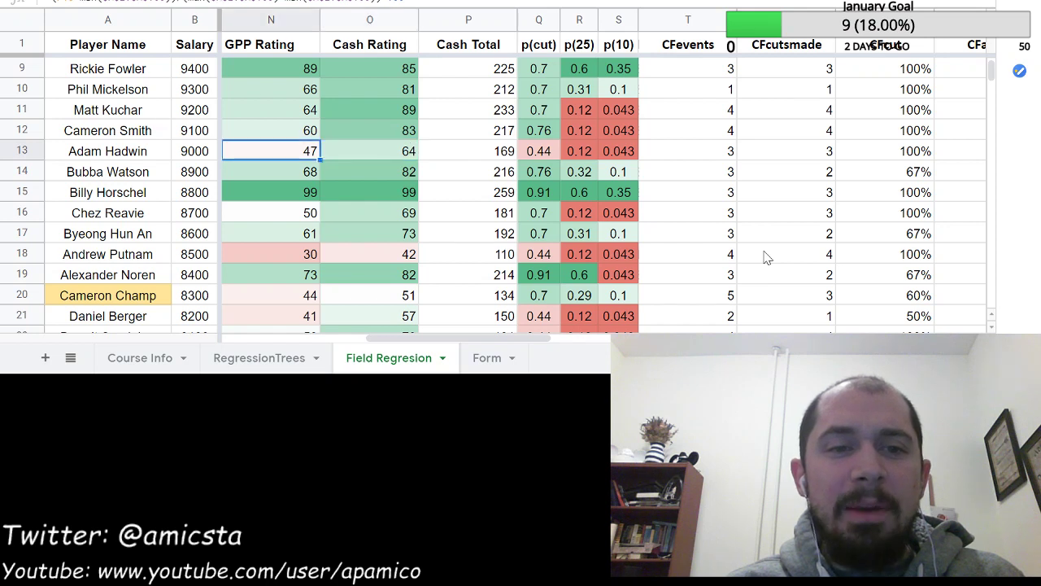
key(Right)
key(Left)
key(Right)
key(Right)
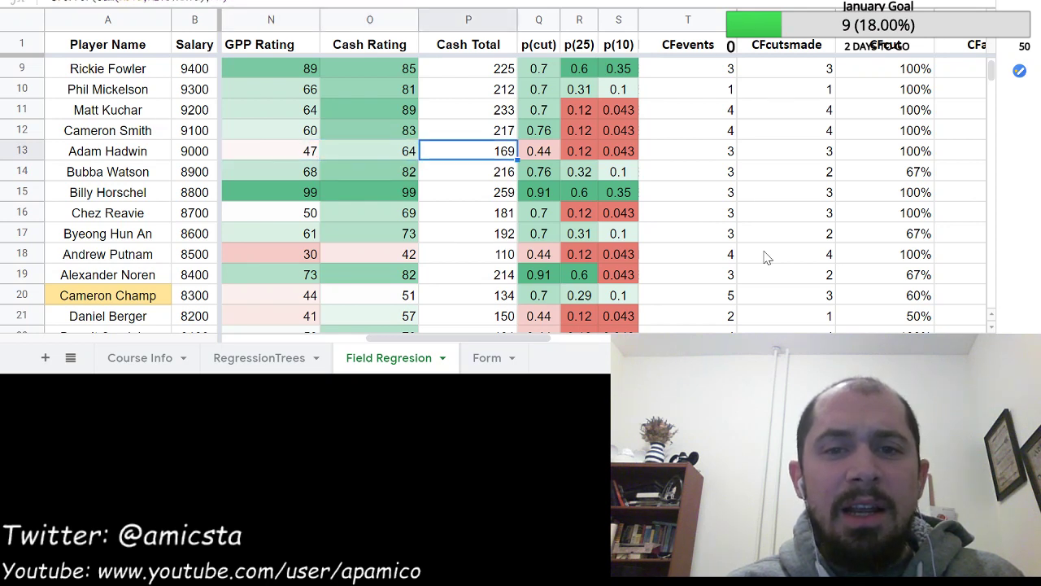
- Examine Hadwin's finish probabilities in the p(cut), p(25) and p(10) columns
key(Right)
key(Right)
key(Right)
key(Right)
key(Left)
key(Left)
key(Left)
- Follow Hadwin's row across to his Course History Rating
key(Right)
key(Right)
key(Right)
key(Right)
key(Right)
key(Right)
key(Right)
key(Right)
key(Right)
key(Right)
key(Right)
key(Right)
key(Right)
key(Right)
key(Right)
key(Right)
key(Right)
key(Right)
key(Right)
key(Right)
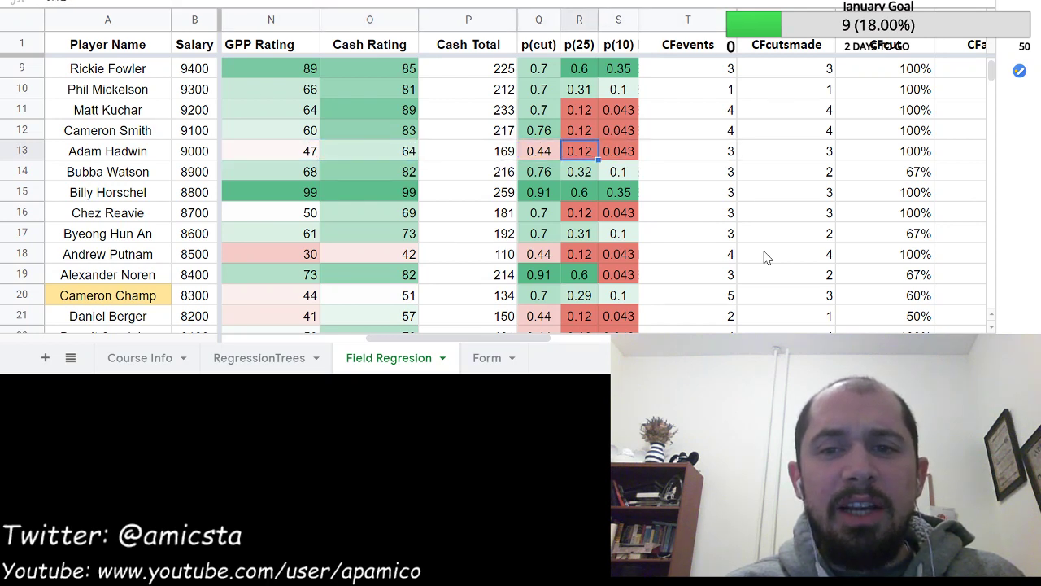
key(Right)
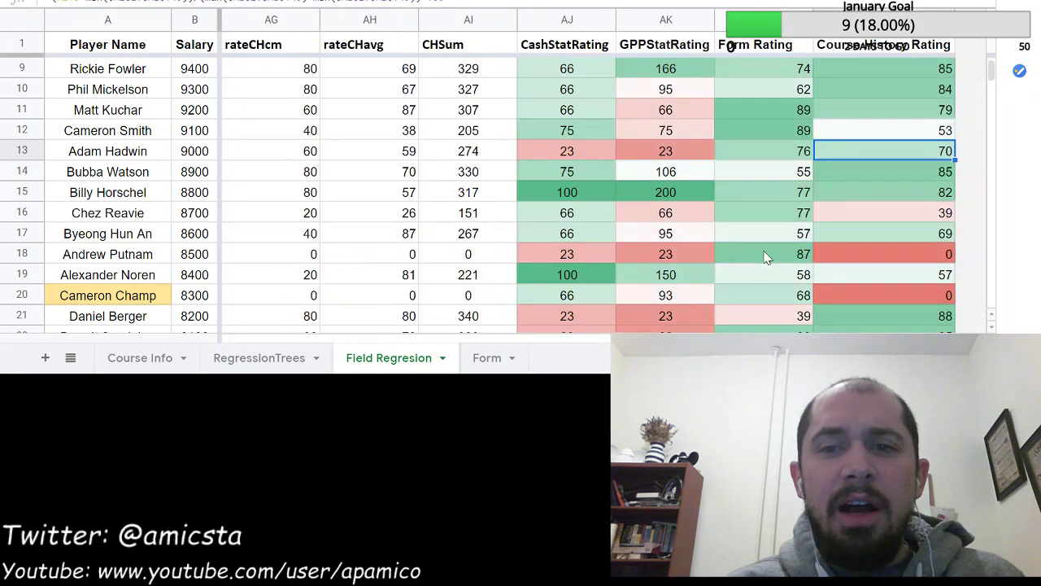
- Review Hadwin's current-form columns between rateCFcm and CFavg
key(Left)
key(Left)
key(Left)
key(Left)
key(Left)
key(Left)
key(Left)
key(Left)
key(Left)
key(Left)
key(Left)
key(Left)
key(Left)
key(Left)
key(Left)
key(Left)
key(Left)
key(Left)
key(Left)
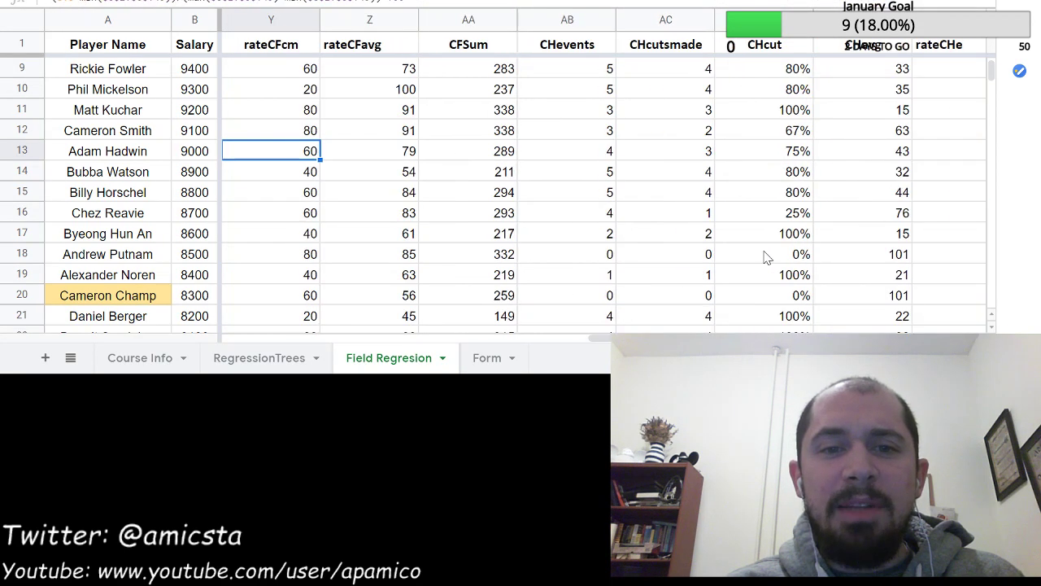
key(Right)
key(Right)
key(Right)
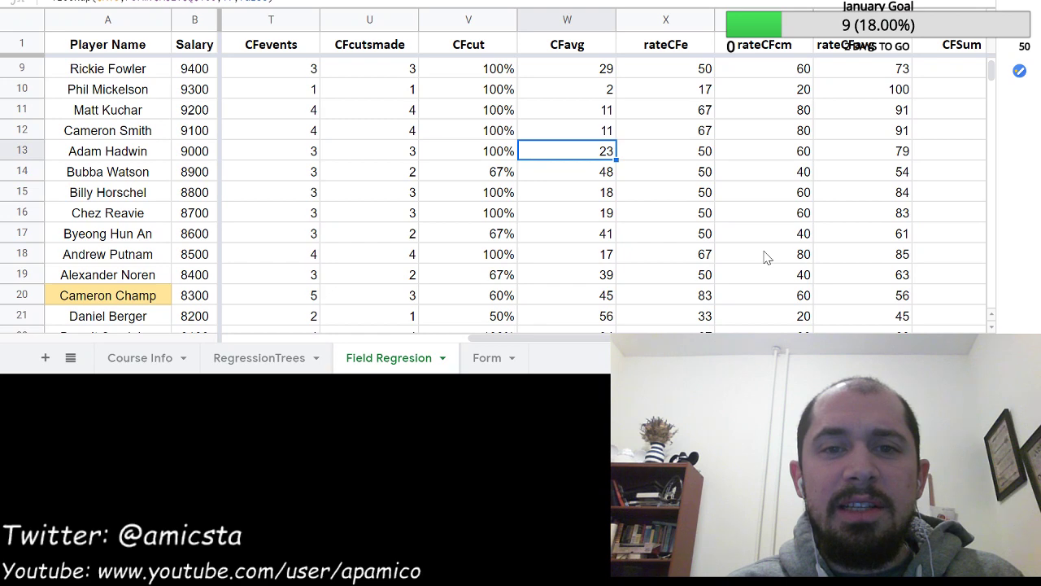
- Return along Hadwin's row to his p(cut) value
key(Left)
key(Left)
key(Left)
key(Left)
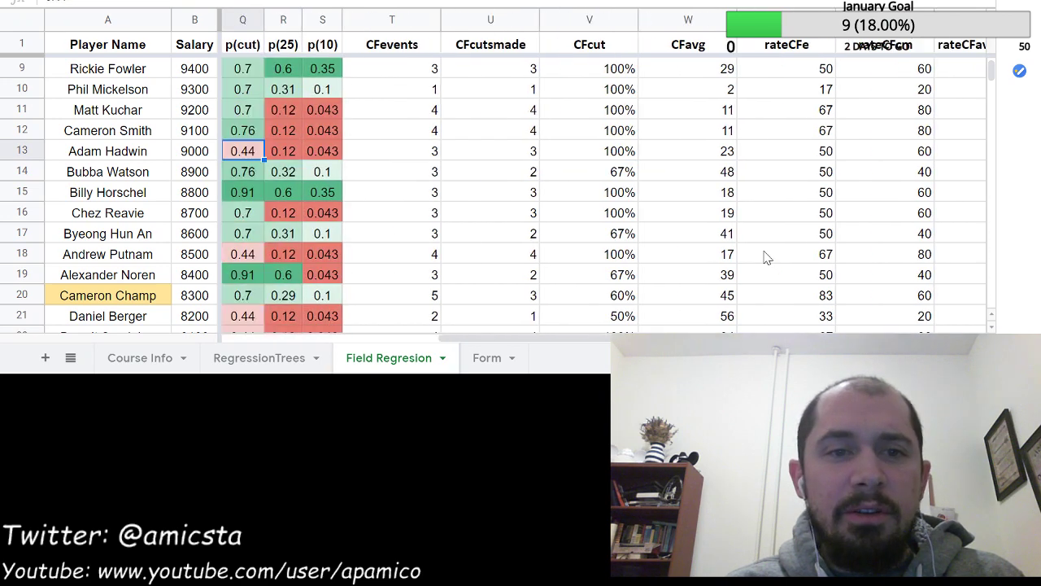
- Review Hadwin's course history columns, including CHcut, ending at his Course History Rating
key(Right)
key(Right)
key(Right)
key(Right)
key(Right)
key(Right)
key(Right)
key(Right)
key(Right)
key(Right)
key(Right)
key(Right)
key(Right)
key(Left)
key(Left)
key(Left)
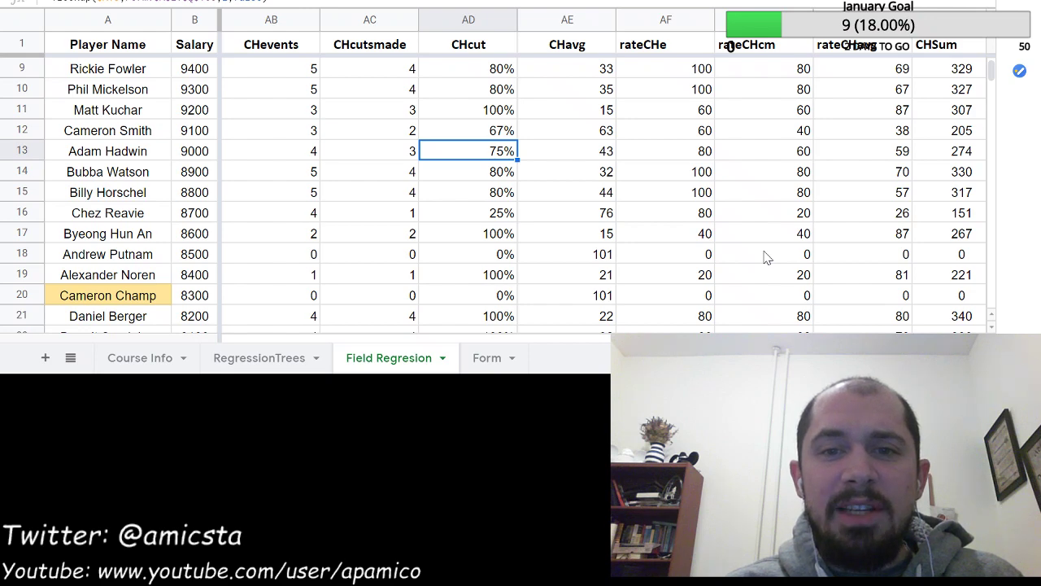
key(Right)
key(ctrl+Right)
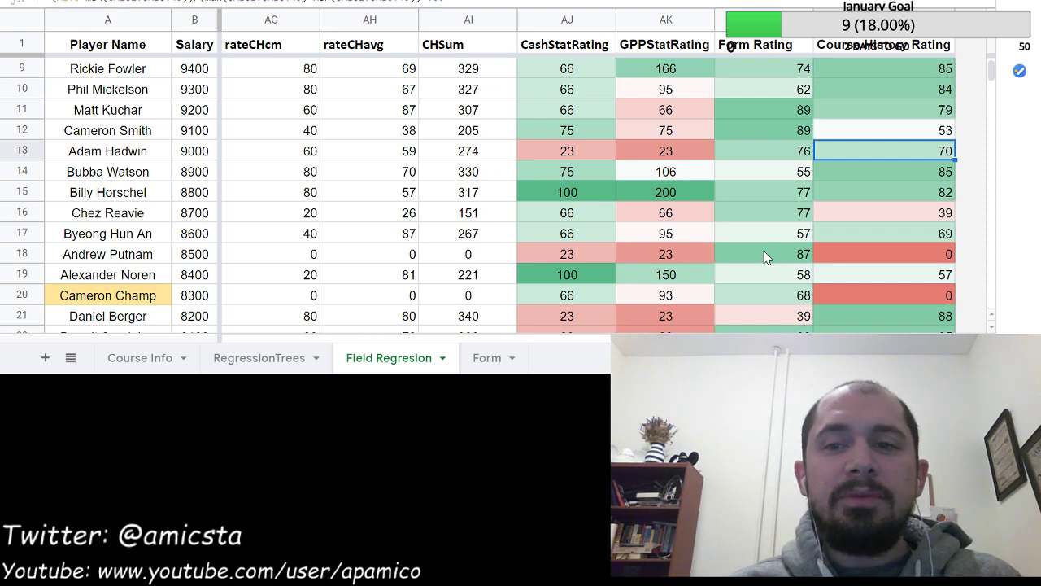
- Go back across Hadwin's row to recheck his p(10) and p(cut) probabilities
key(Left)
key(Left)
key(Left)
key(Left)
key(Left)
key(Left)
key(Left)
key(Left)
key(Left)
key(Left)
key(Left)
key(Left)
key(Left)
key(Left)
key(Left)
key(Left)
key(Left)
key(Left)
key(Left)
key(Left)
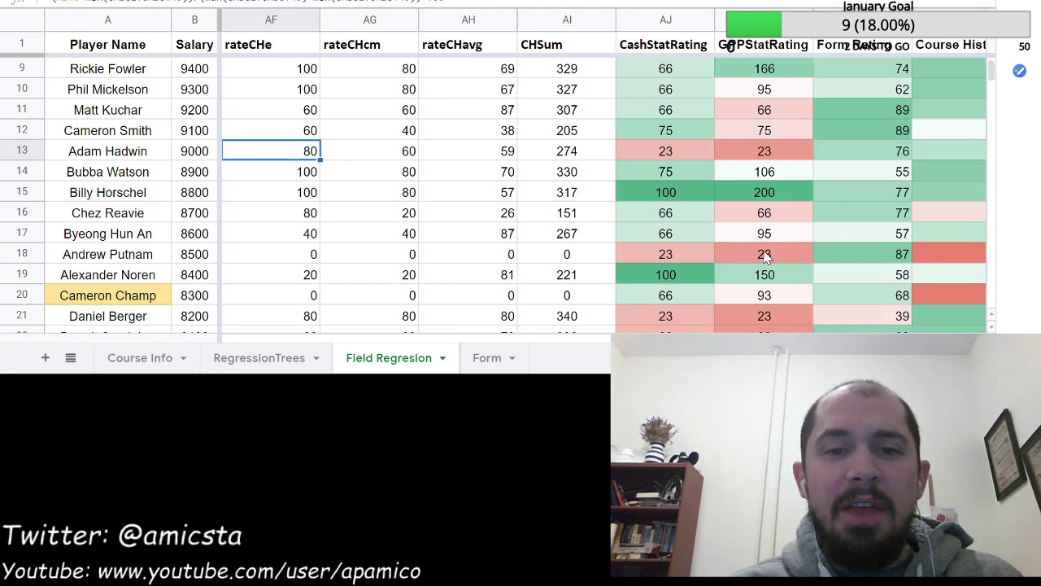
key(Left)
key(Left)
key(Left)
key(Left)
key(Right)
key(Right)
key(Right)
key(Right)
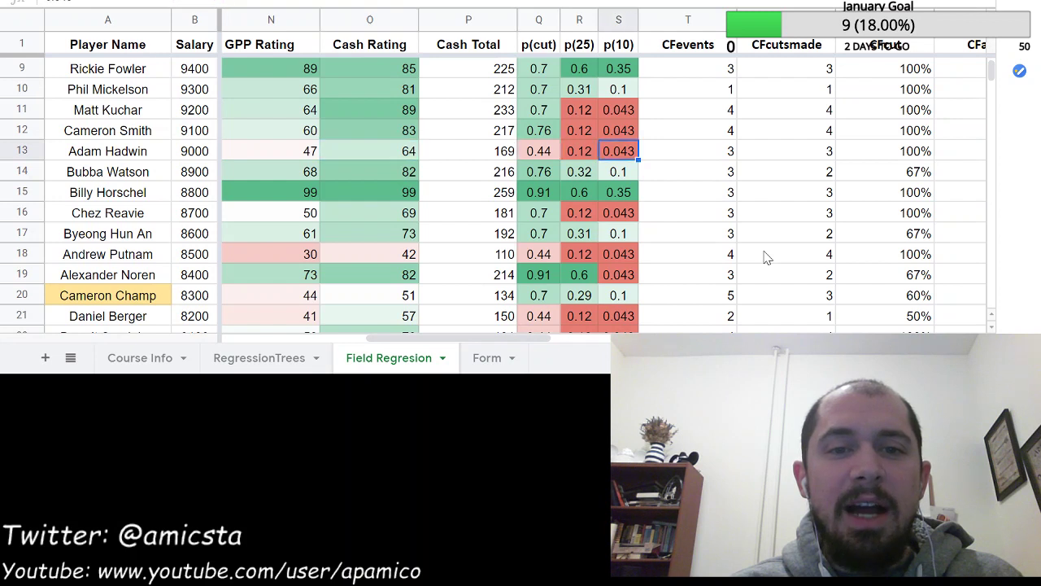
key(Left)
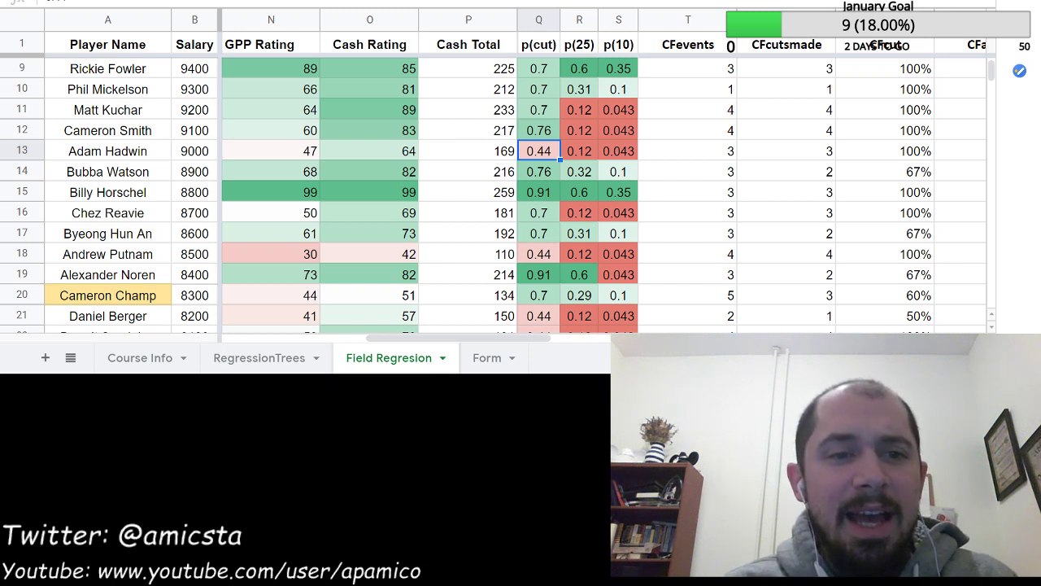
- Check Bubba Watson's p(cut) and GPP Rating, plus Billy Horschel's GPP Rating in the row below
key(Down)
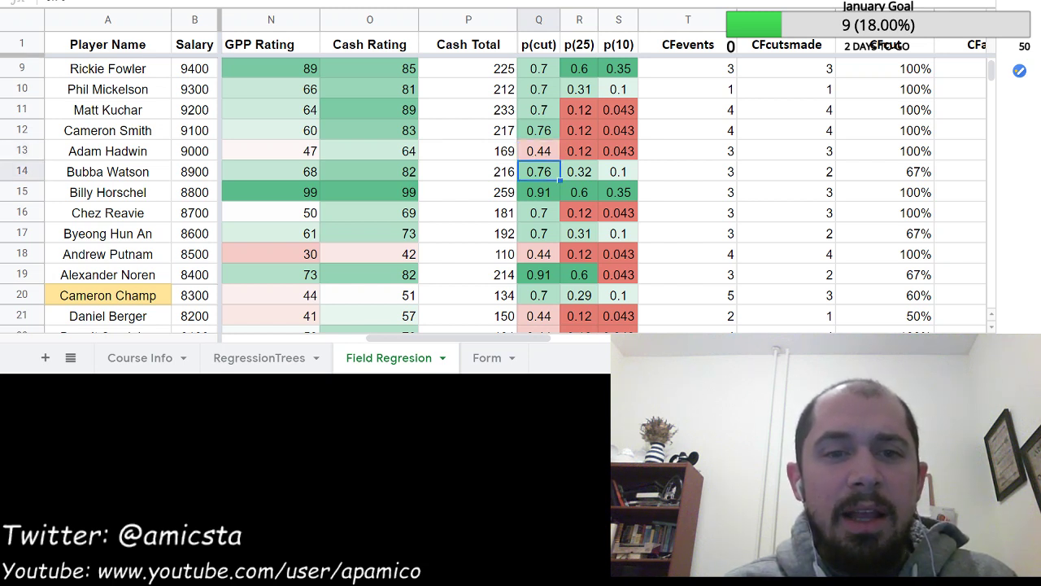
key(Left)
key(Left)
key(Left)
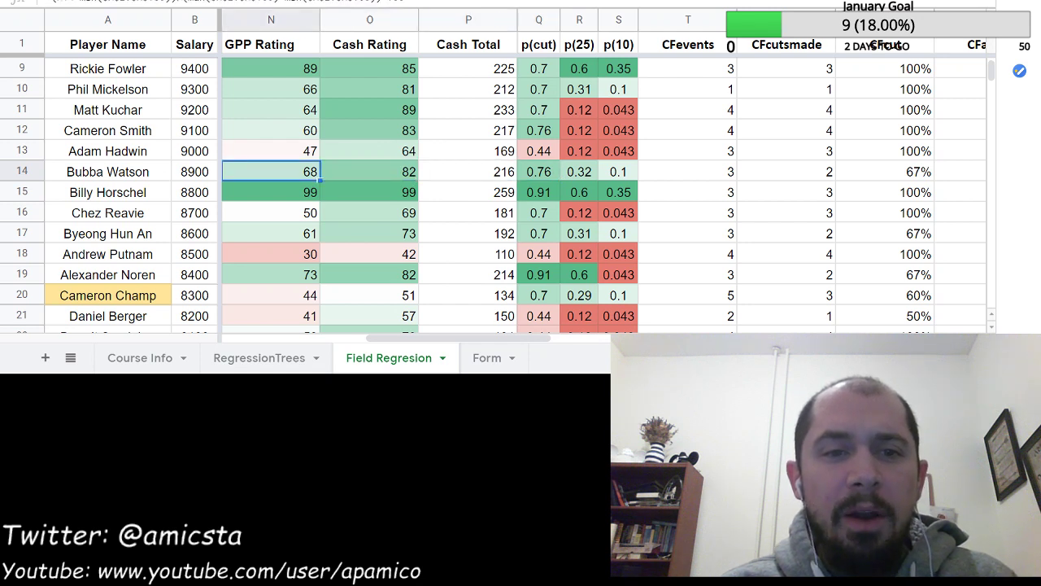
key(Down)
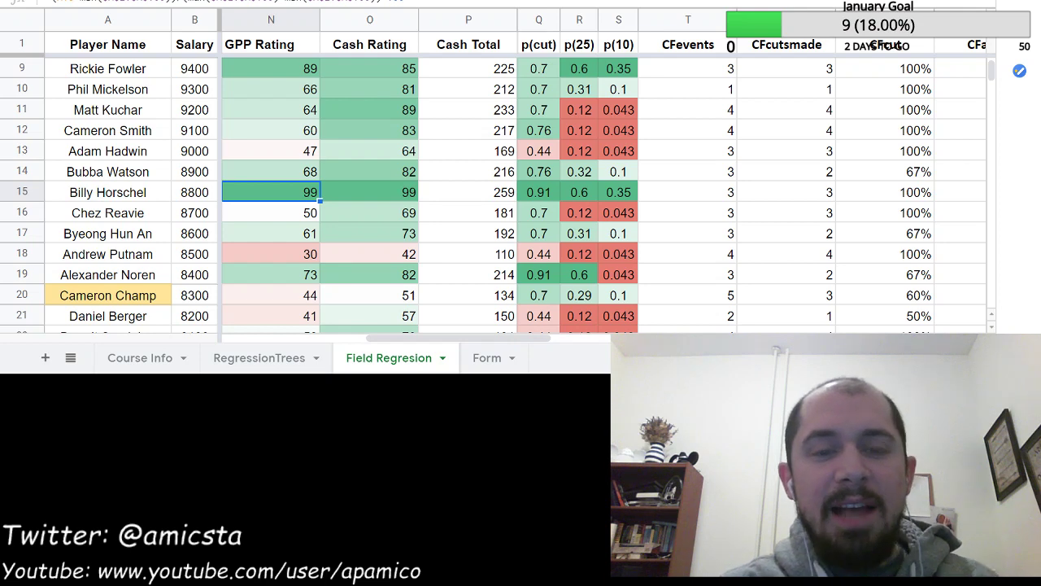
- Review Billy Horschel's row from his GPP Rating across to his Course History Rating
key(Right)
key(Right)
key(Right)
key(Right)
key(Right)
key(Right)
key(Right)
key(Right)
key(Right)
key(Right)
key(Right)
key(Right)
key(Right)
key(Right)
key(Right)
key(Right)
key(Right)
key(Right)
key(Right)
key(Right)
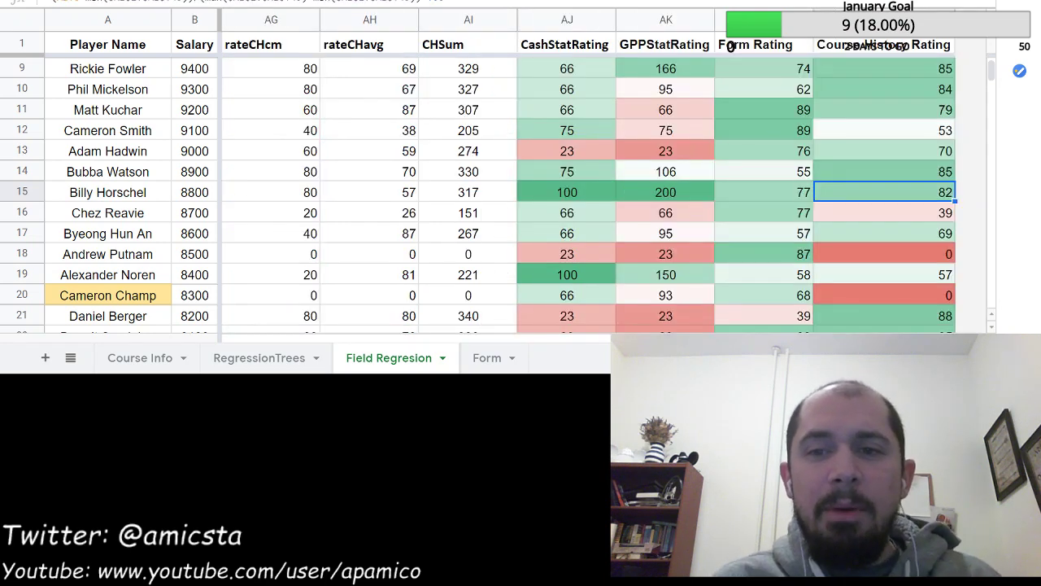
- Go back across Horschel's row through his course history and current form columns to p(25), ending at CFevents
key(Left)
key(Left)
key(Left)
key(Left)
key(Left)
key(Left)
key(Left)
key(Left)
key(Left)
key(Left)
key(Left)
key(Left)
key(Left)
key(Left)
key(Left)
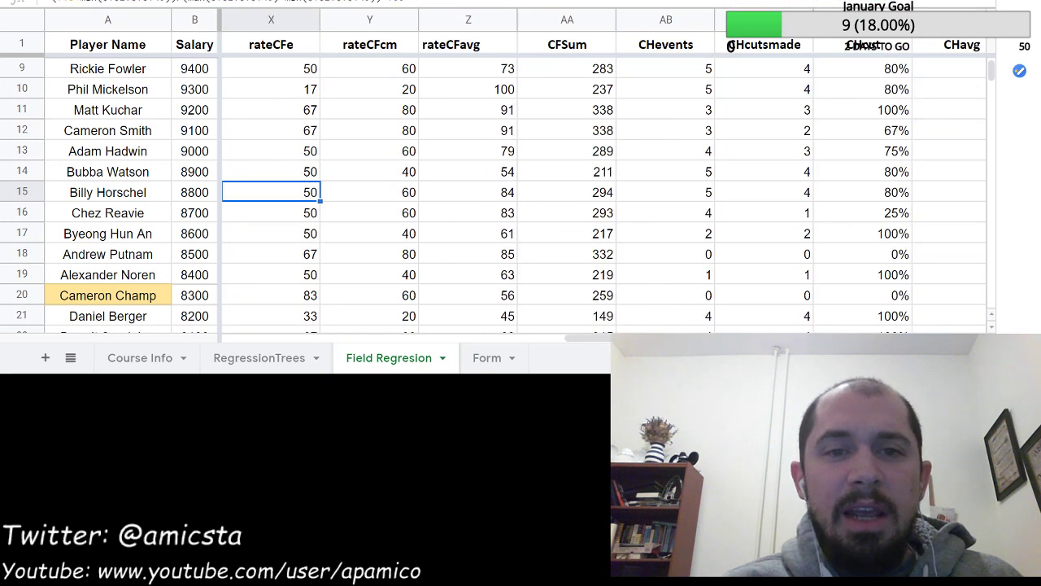
key(Left)
key(Left)
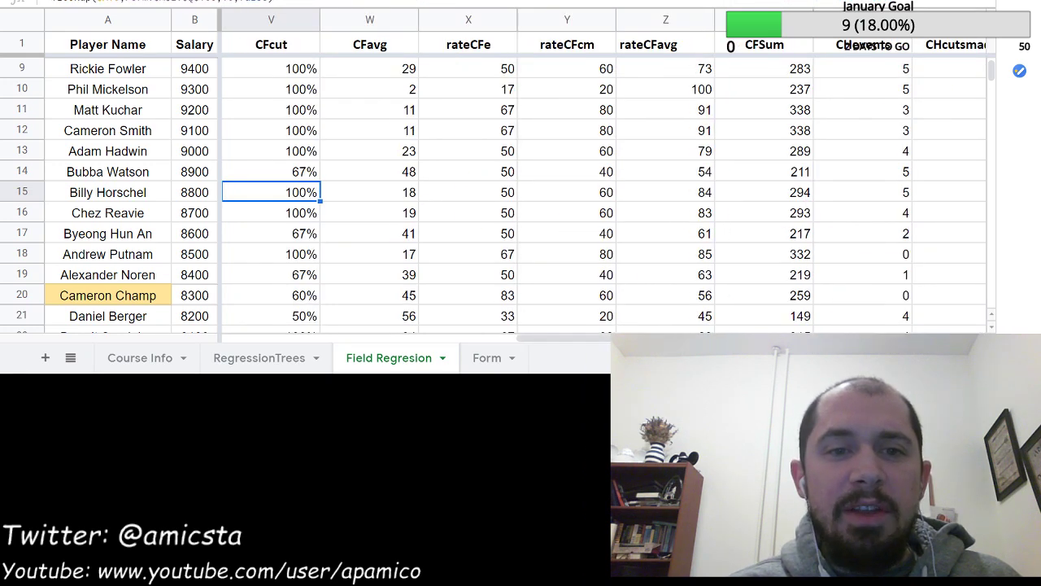
key(Left)
key(Left)
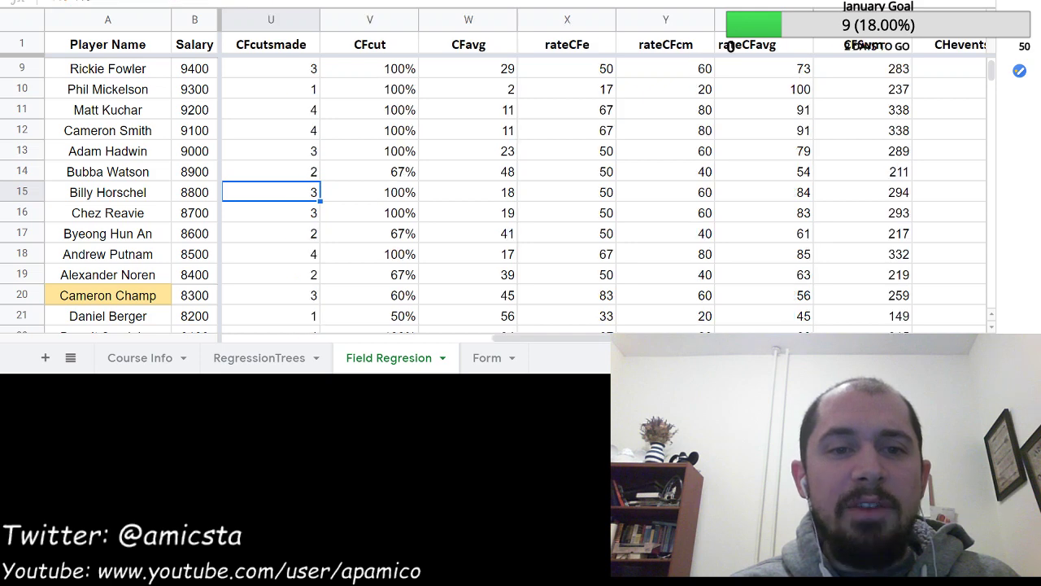
key(Left)
key(Left)
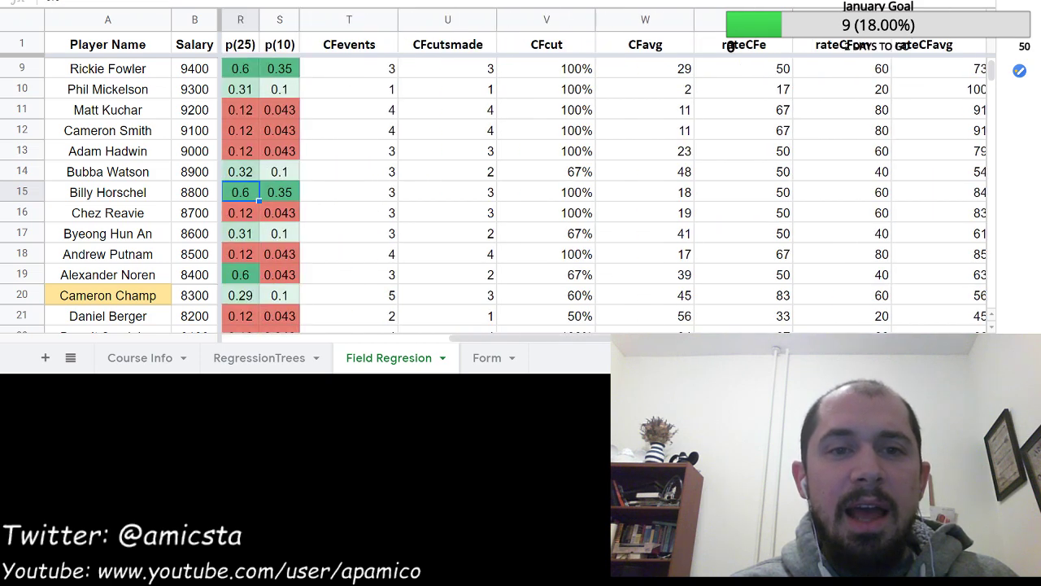
key(Right)
key(Right)
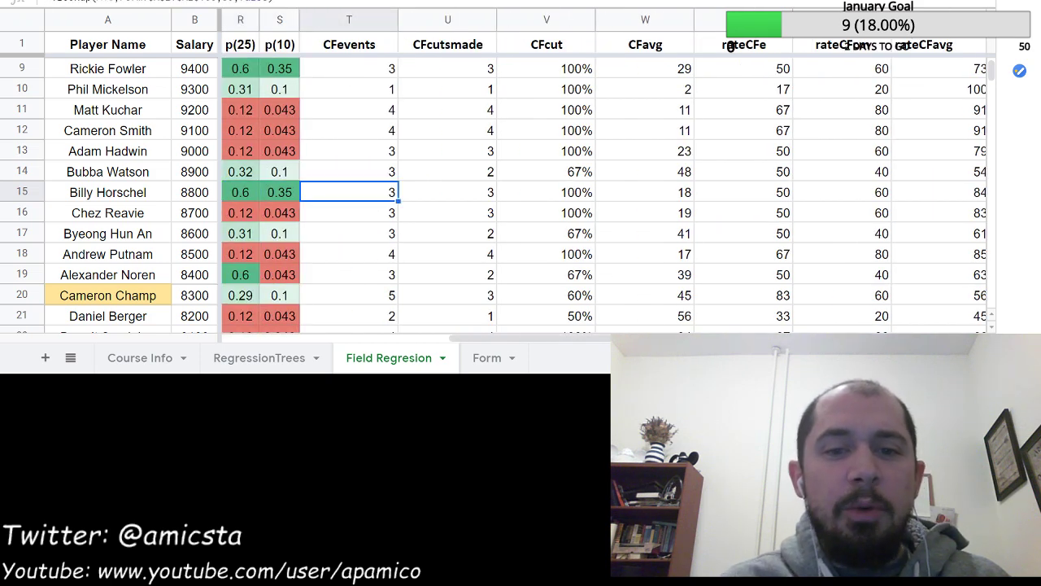
- Search the Form sheet for "hor" to locate Billy Horschel
click(486, 358)
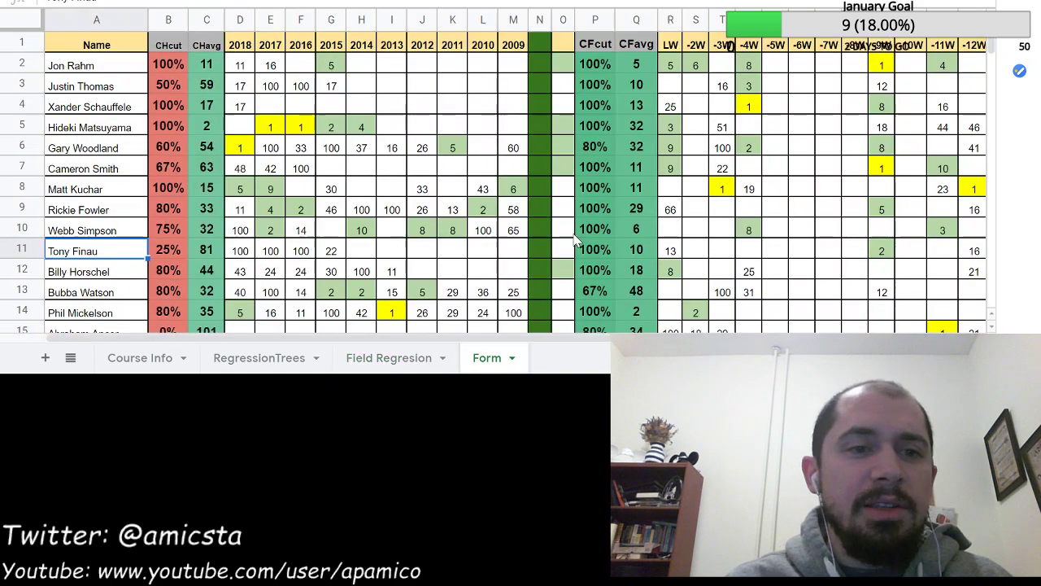
key(ctrl+f)
text(hor)
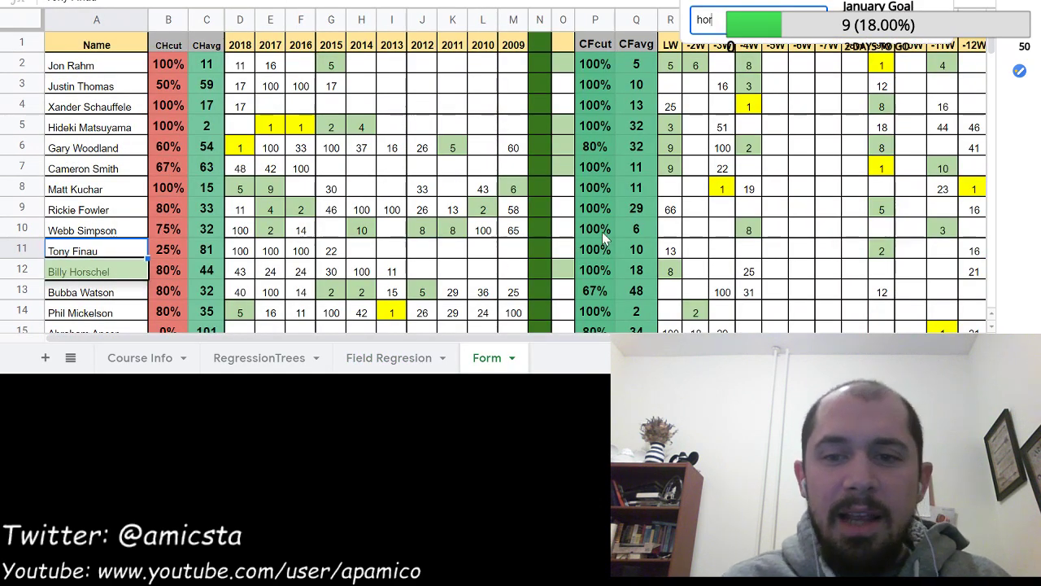
- Review Horschel's recent weekly finishes on the Form sheet from LW through -12W
click(671, 271)
key(Right)
key(Right)
key(Right)
key(Right)
key(Right)
key(Right)
key(Right)
key(Right)
key(Right)
key(Right)
key(Right)
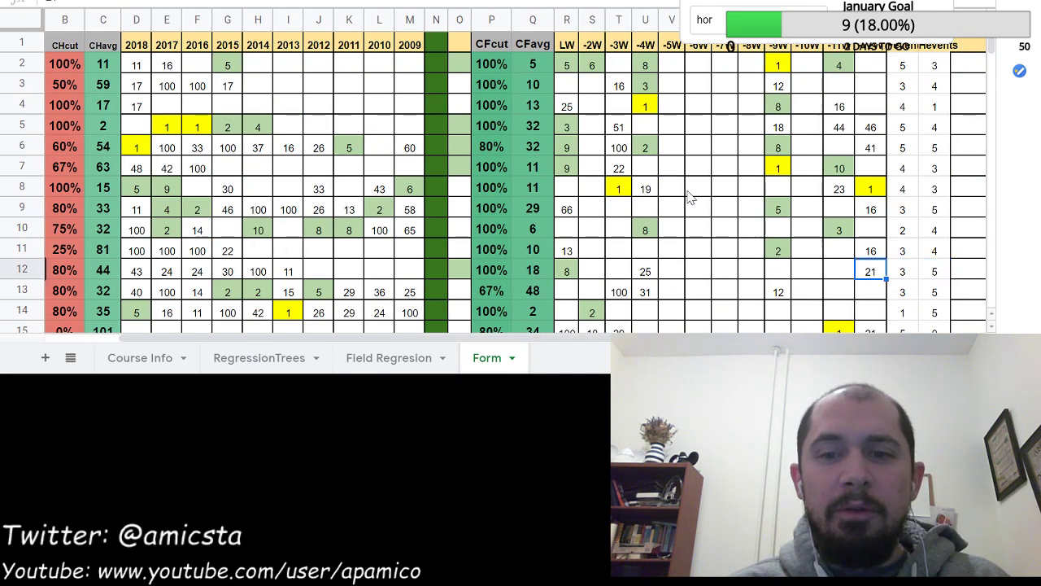
- Go back across Horschel's form averages and yearly course results from 2009 to 2018, ending at his name
key(Left)
key(Left)
key(Left)
key(Left)
key(Left)
key(Left)
key(Left)
key(Left)
key(Left)
key(Left)
key(Left)
key(Left)
key(Left)
key(Left)
key(Left)
key(Left)
key(Left)
key(Left)
key(Left)
key(Left)
key(Left)
key(Left)
key(Left)
key(Left)
key(Left)
key(Left)
key(Left)
key(Left)
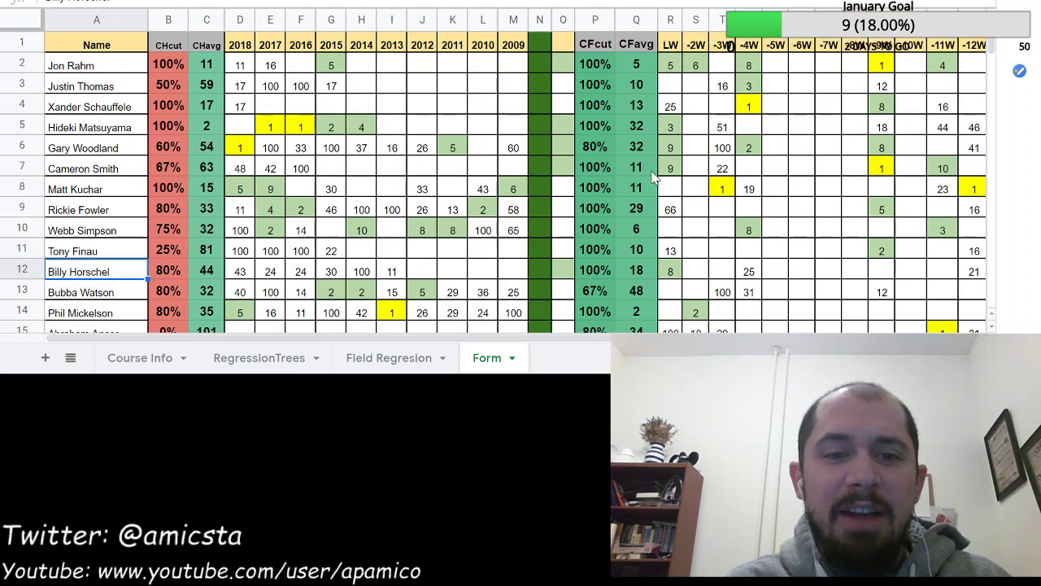
- Return to the Field Regression sheet and check Horschel's stat columns back to P5: 650+
click(415, 358)
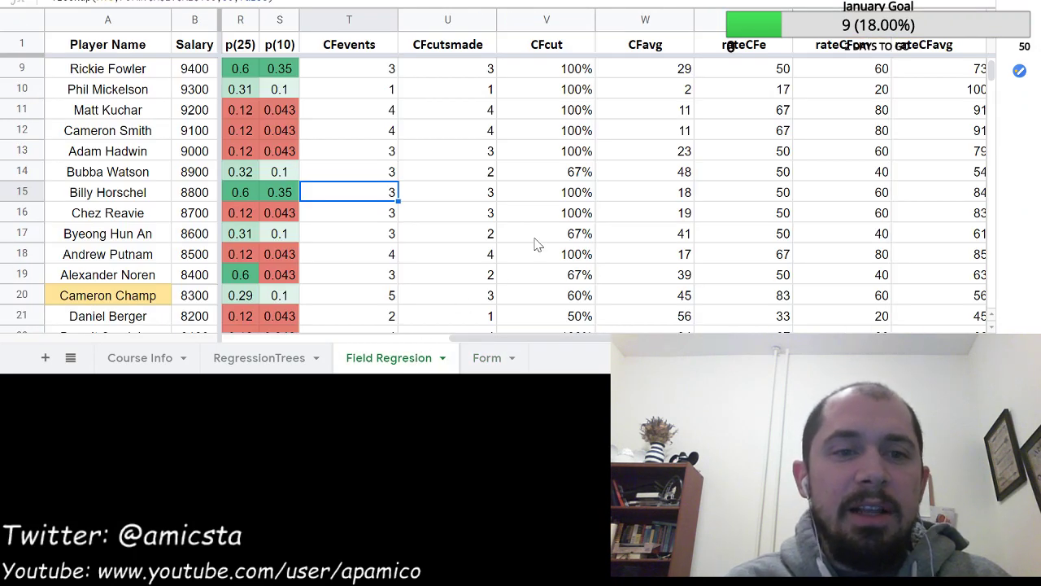
key(Left)
key(Left)
key(Left)
key(Left)
key(Left)
key(Left)
key(Left)
key(Left)
key(Left)
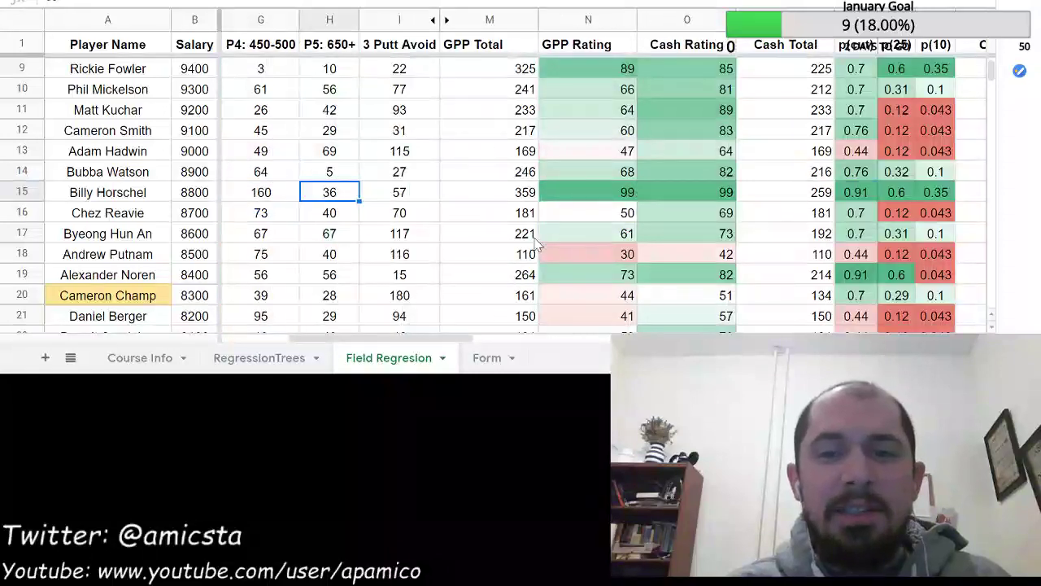
- Recheck Horschel's GPP and Cash ratings and his finish probabilities, ending at p(cut)
key(Right)
key(Right)
key(Right)
key(Right)
key(Right)
key(Right)
key(Right)
key(Right)
key(Right)
key(Right)
key(Right)
key(Left)
key(Left)
key(Left)
key(Left)
key(Left)
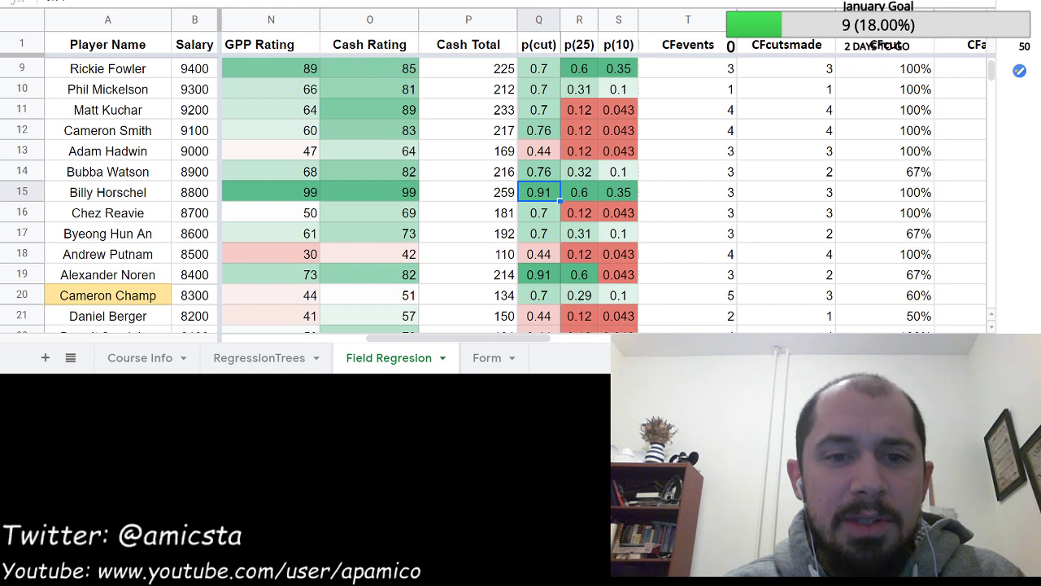
- Compare the p(cut) values of the golfers below Horschel, stopping at Alexander Noren
key(Down)
key(Down)
key(Down)
key(Down)
key(Down)
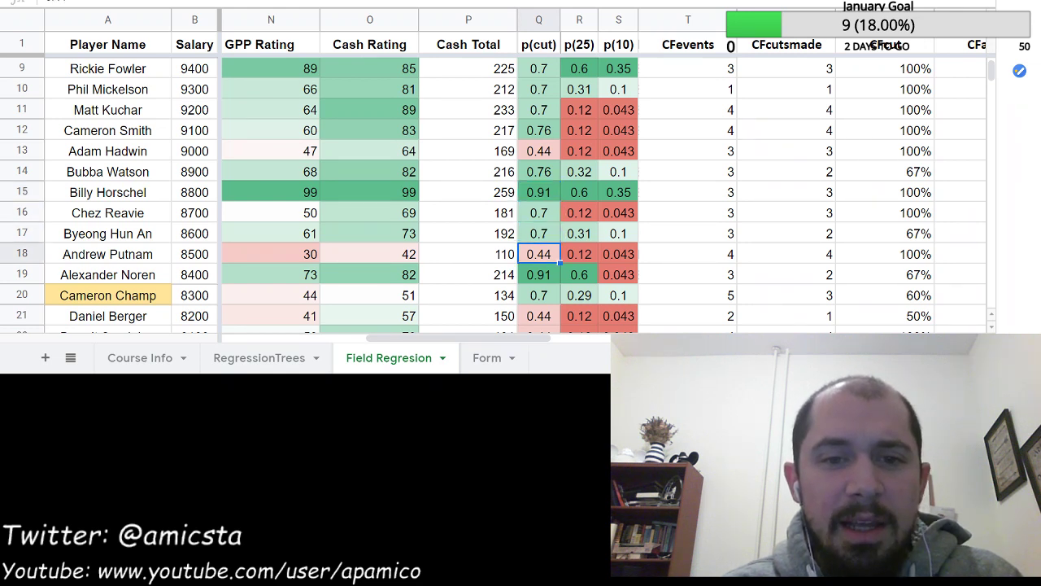
key(Up)
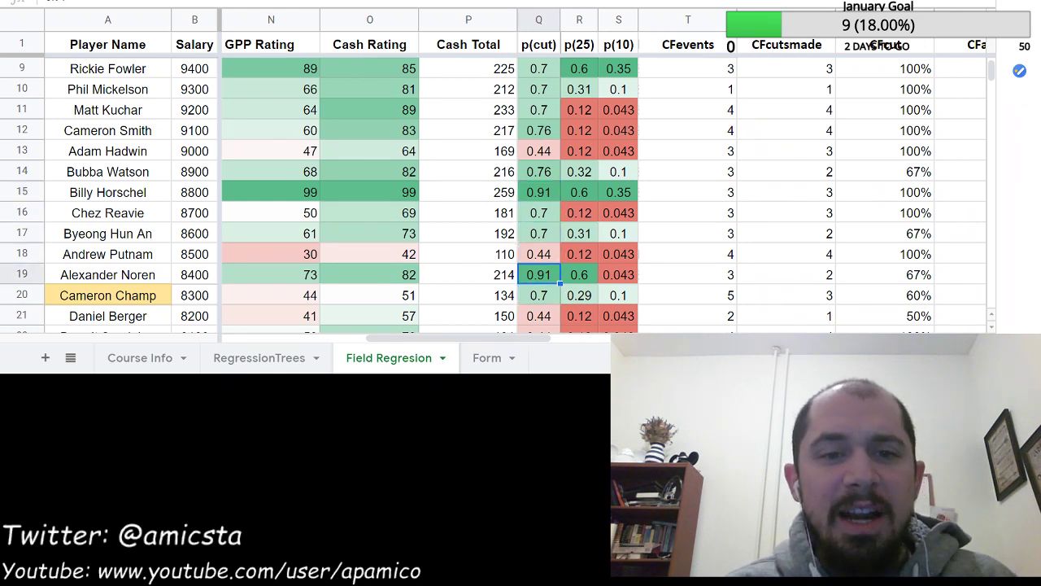
- Review Alexander Noren's row across the form, course history and stat rating columns to his Course History Rating
key(Right)
key(Right)
key(Right)
key(Right)
key(Right)
key(Right)
key(Right)
key(Right)
key(Right)
key(Right)
key(Right)
key(Right)
key(Right)
key(Right)
key(Right)
key(Right)
key(Right)
key(Right)
key(Right)
key(Right)
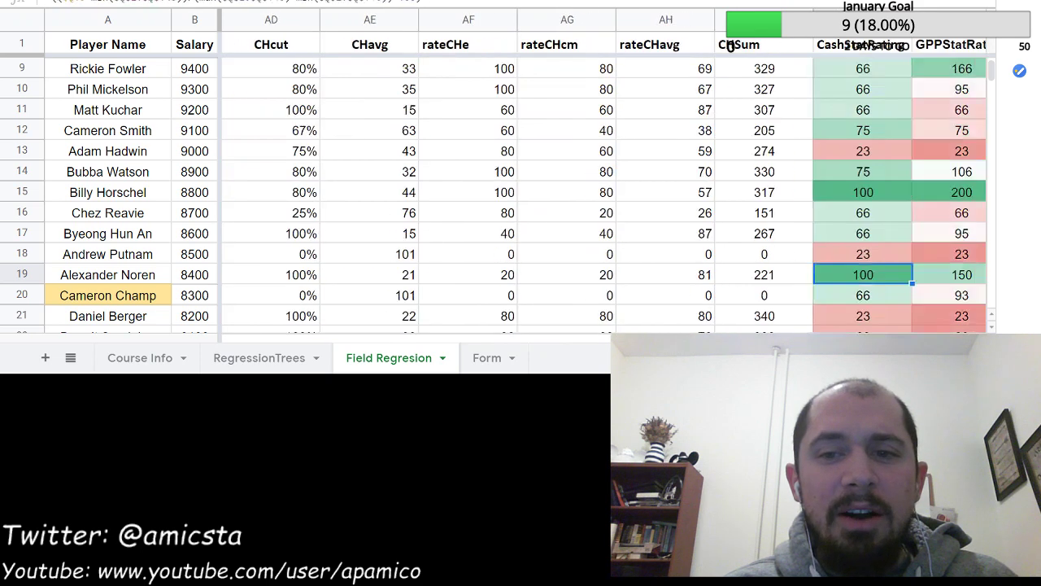
key(Left)
key(Right)
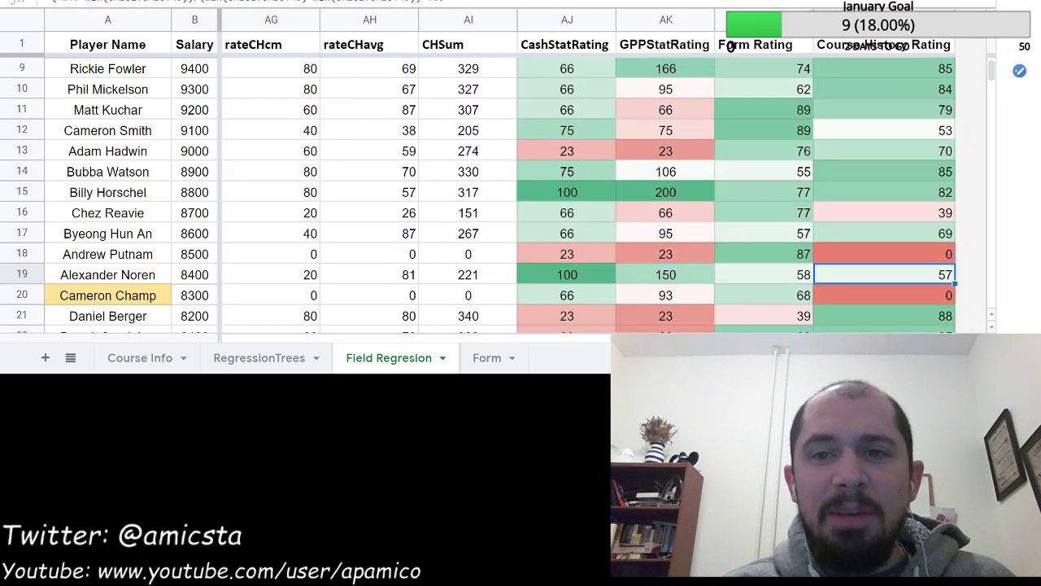
- Go back across Noren's row through his course history and current form columns to CFcutsmade
key(Left)
key(Left)
key(Left)
key(Left)
key(Left)
key(Left)
key(Left)
key(Left)
key(Left)
key(Left)
key(Left)
key(Left)
key(Left)
key(Left)
key(Left)
key(Left)
key(Left)
key(Left)
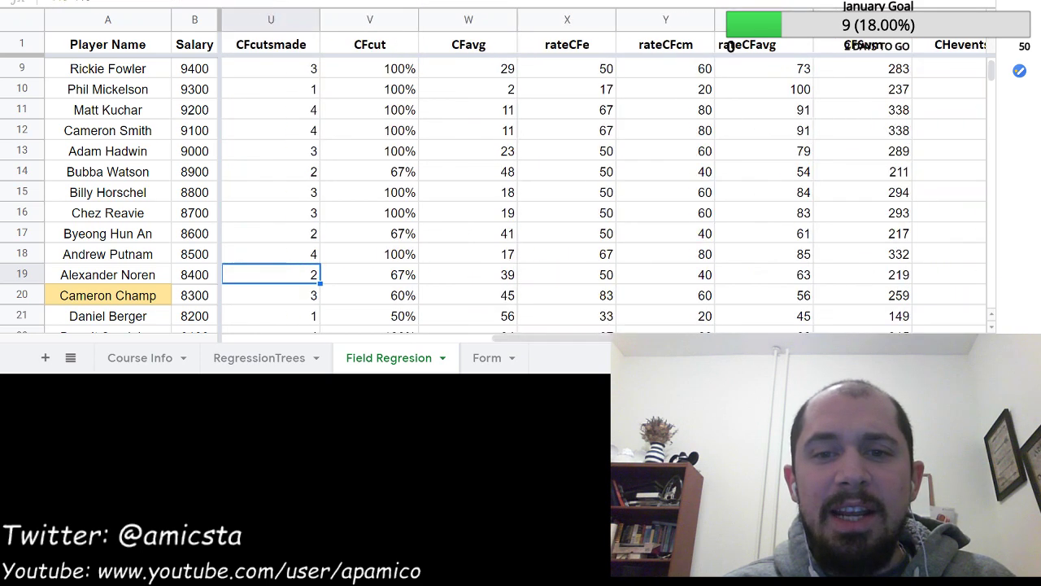
- Trace Alexander Noren's row from his current form columns back to his 3 Putt Avoid stat
key(Right)
key(Right)
key(Right)
key(Right)
key(Left)
key(Left)
key(Left)
key(Left)
key(Left)
key(Left)
key(Left)
key(Left)
key(Left)
key(Left)
key(Left)
key(Left)
key(Left)
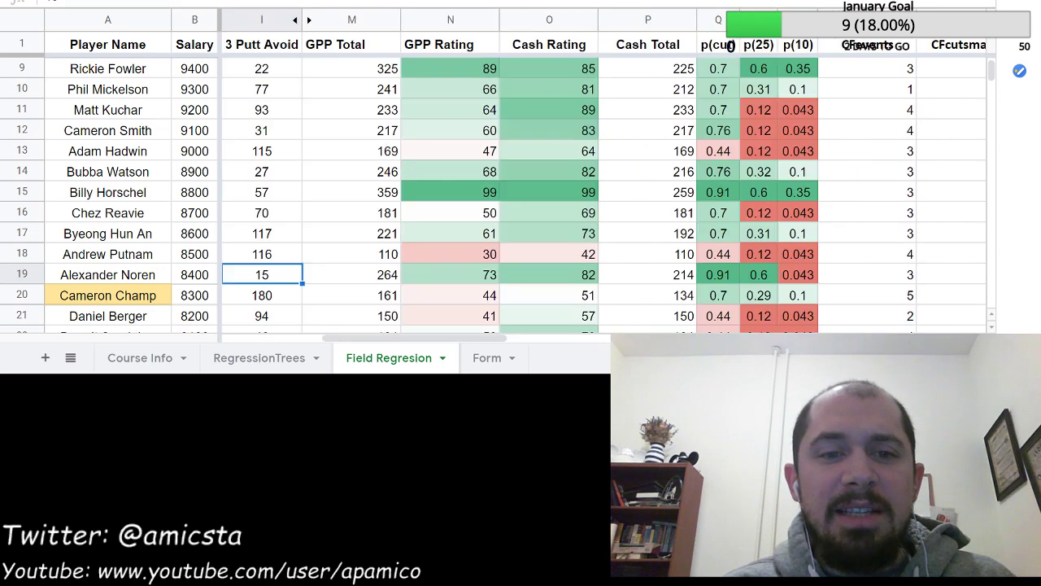
- Recheck Noren's GPP and Cash ratings, finish probabilities and recent cuts made, ending at p(cut)
key(Right)
key(Right)
key(Right)
key(Right)
key(Right)
key(Right)
key(Right)
key(Right)
key(Right)
key(Right)
key(Left)
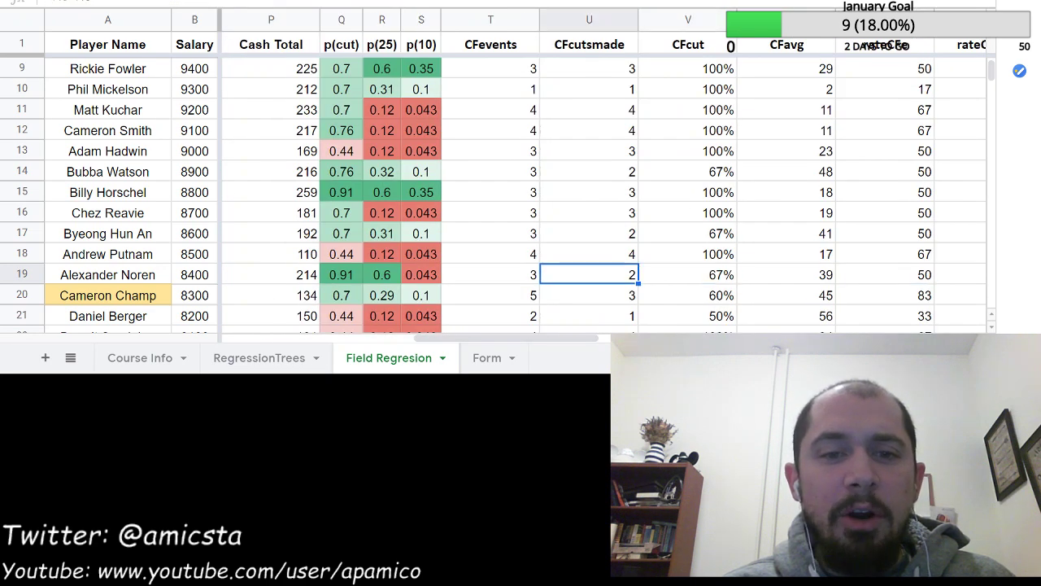
key(Left)
key(Left)
key(Left)
key(Left)
key(Left)
key(Left)
key(Right)
key(Left)
key(Left)
key(Right)
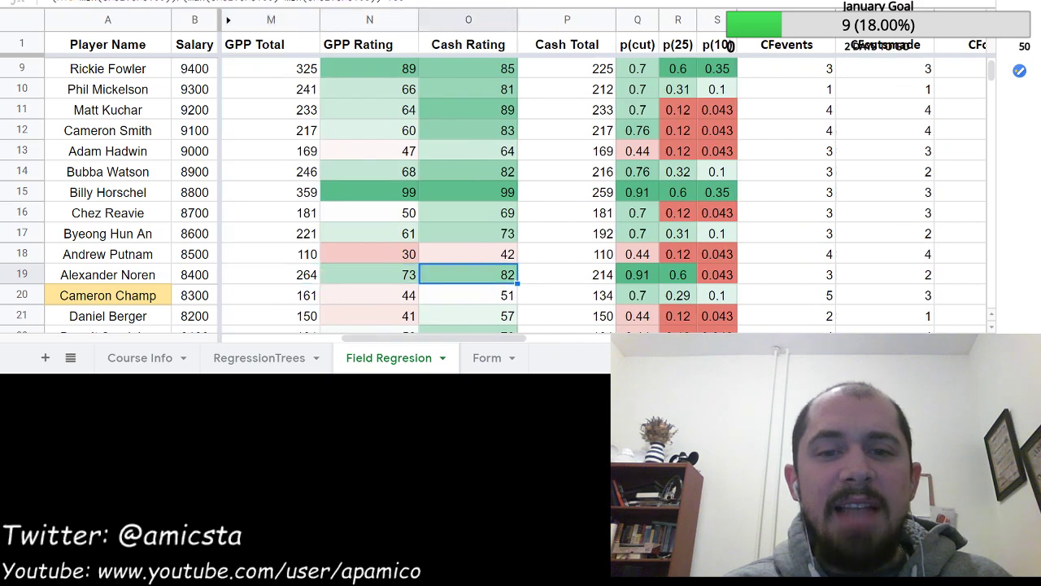
key(Right)
key(Right)
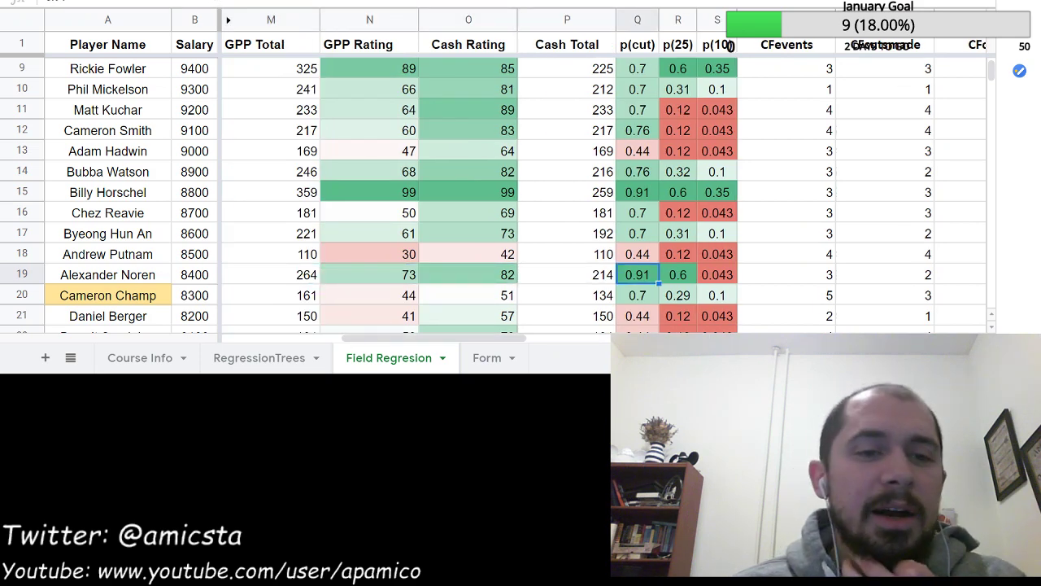
- Compare the p(cut) values of the golfers below Noren, ending at Zach Johnson
key(Down)
key(Down)
key(Down)
key(Down)
key(Down)
key(Down)
key(Down)
key(Down)
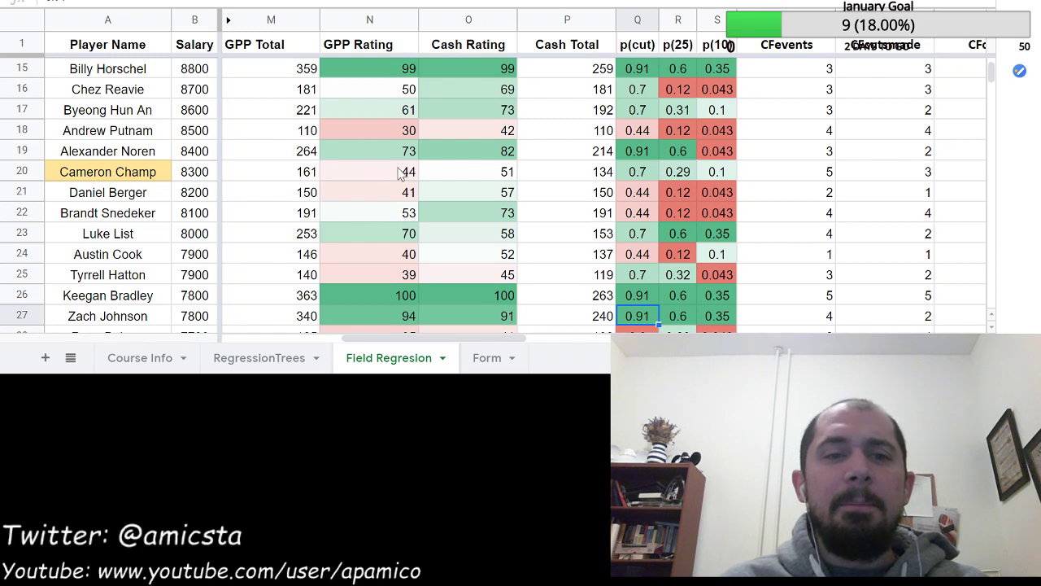
- Compare the Cash Ratings of the golfers from Cameron Champ to Brandt Snedeker
click(461, 178)
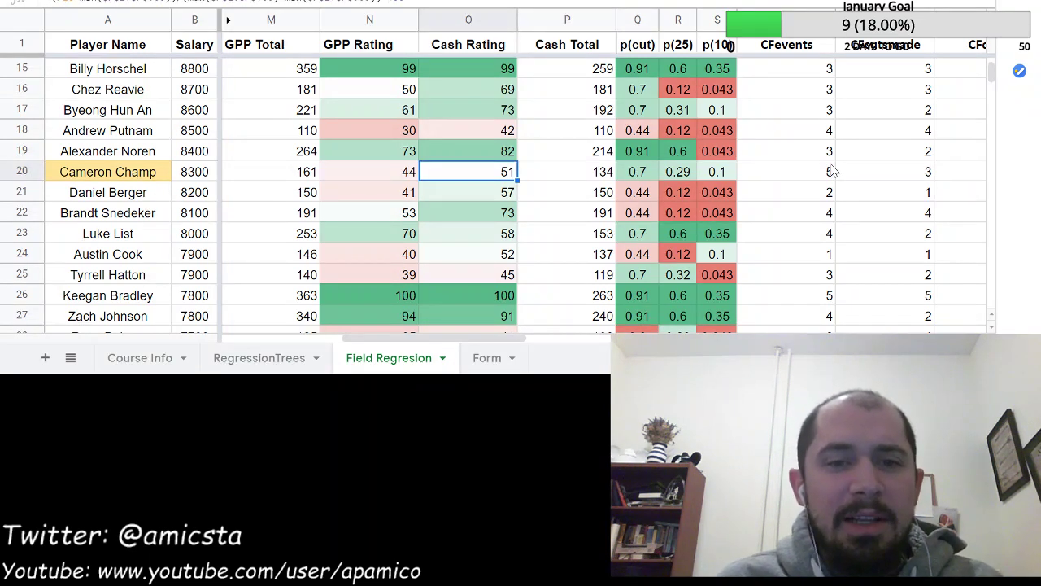
key(Right)
key(Down)
key(Left)
key(Down)
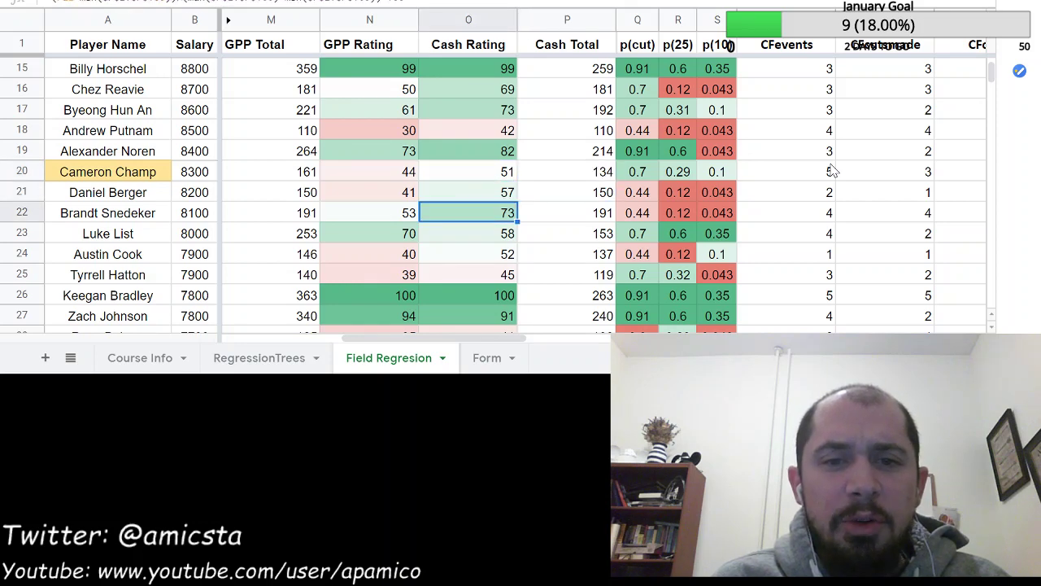
- Examine Luke List's Cash Rating, Cash Total and finish probabilities
key(Down)
key(Right)
key(Right)
key(Right)
key(Left)
key(Left)
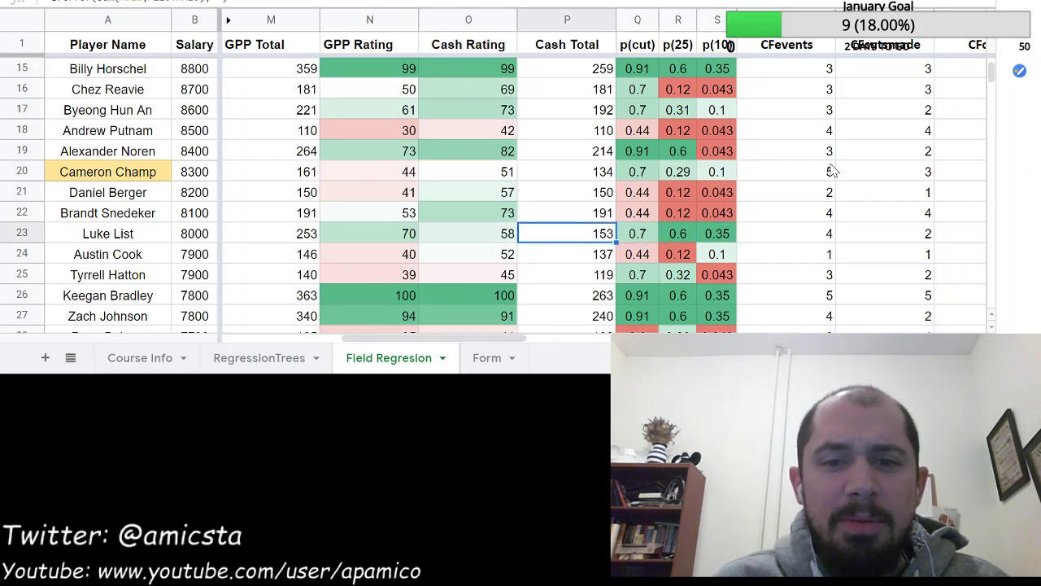
key(Left)
- Scan the Cash Ratings down the golfers below Luke List, through the $7,900 to $7,400 salaries
key(Down)
key(Down)
key(Down)
key(Down)
key(Down)
key(Down)
key(Down)
key(Down)
key(Down)
key(Down)
key(Down)
key(Down)
key(Down)
key(Down)
key(Down)
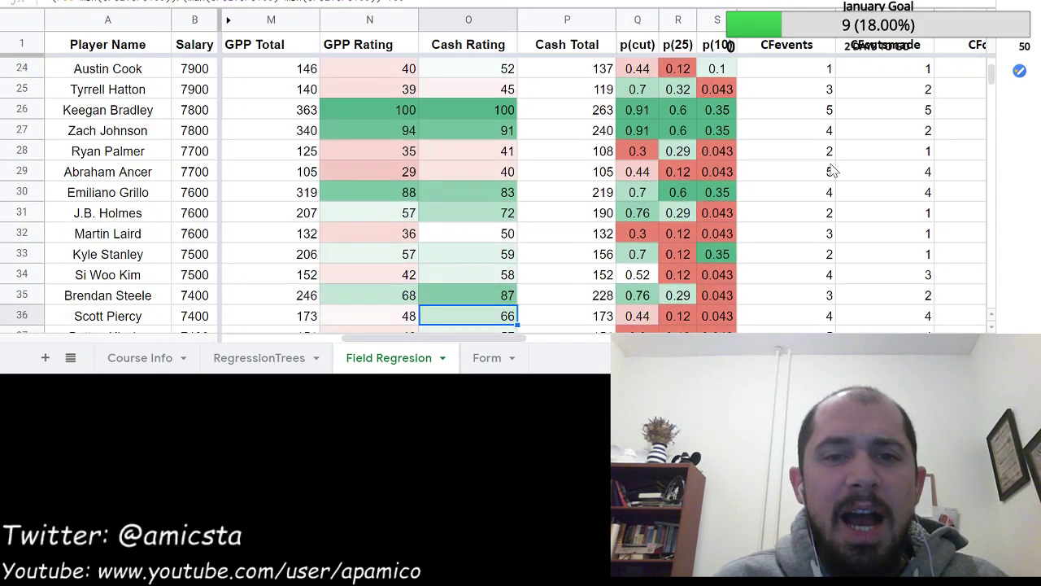
- Go back up the Cash Ratings to Keegan Bradley
key(Up)
key(Up)
key(Up)
key(Up)
key(Up)
key(Up)
key(Up)
key(Up)
key(Up)
key(Up)
key(Up)
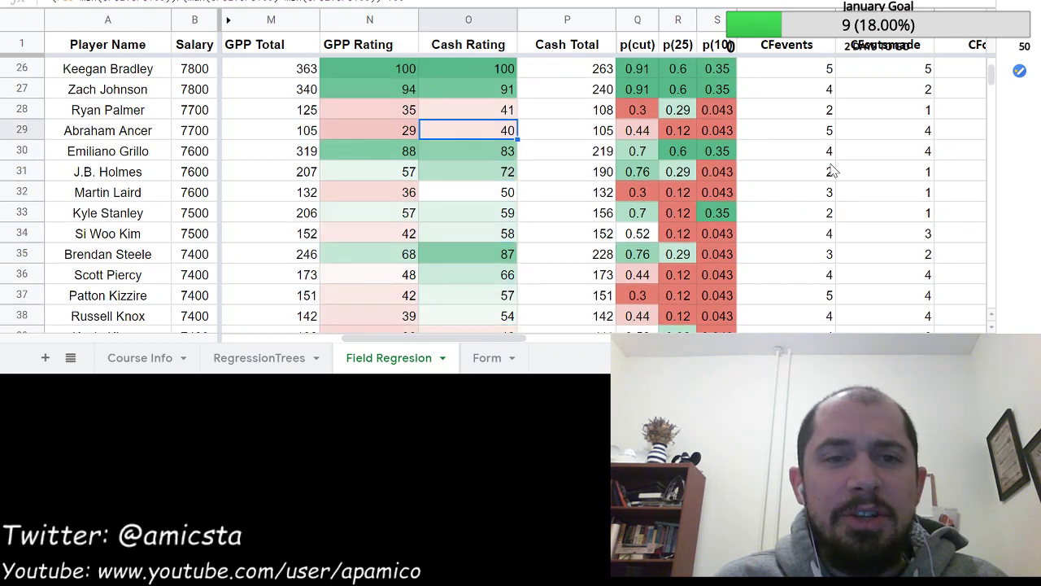
key(Up)
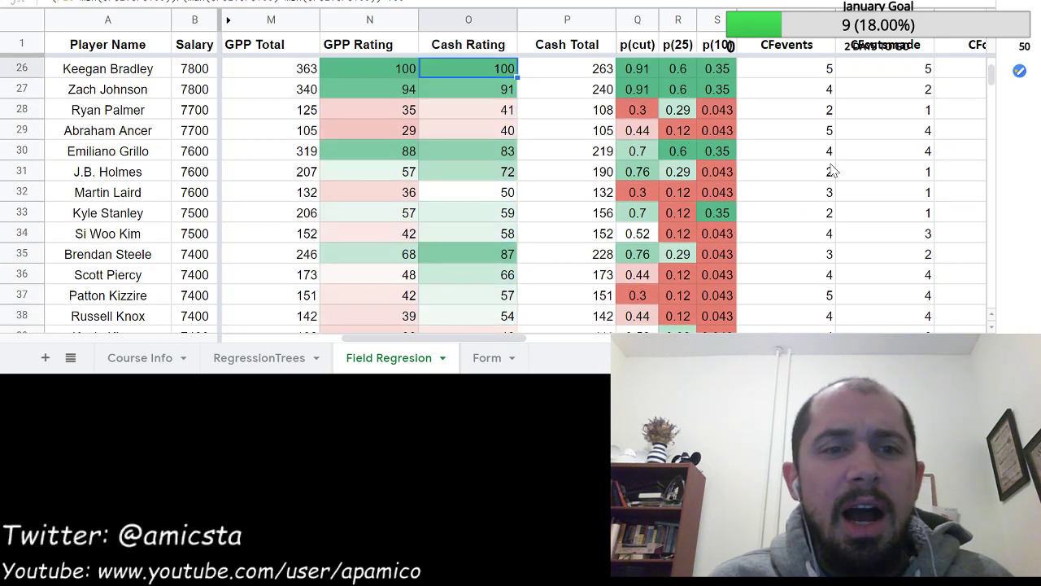
- Review Keegan Bradley's finish probabilities and current form columns through rateCFavg
key(Right)
key(Right)
key(Right)
key(Right)
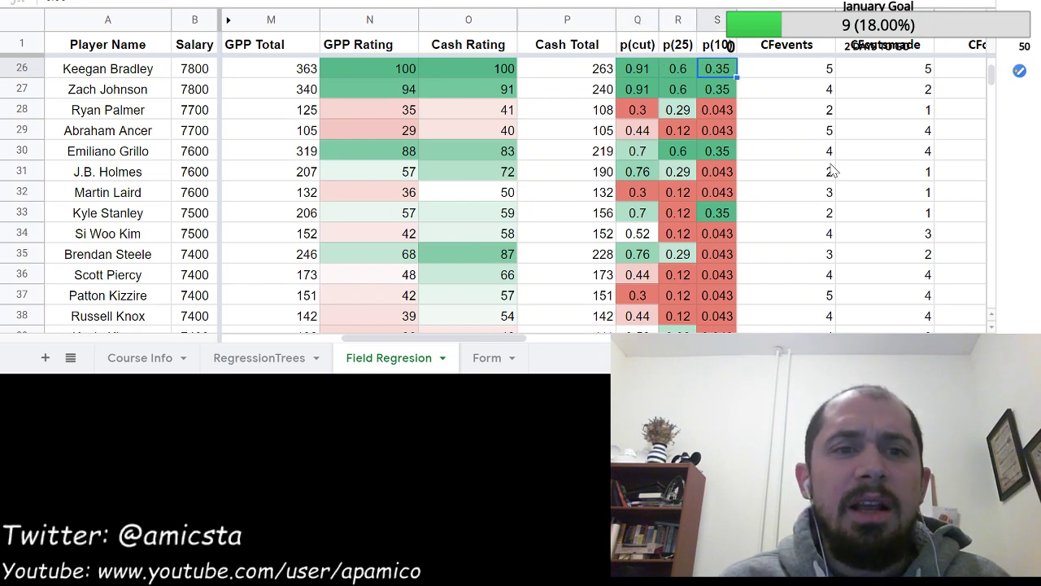
key(Right)
key(Right)
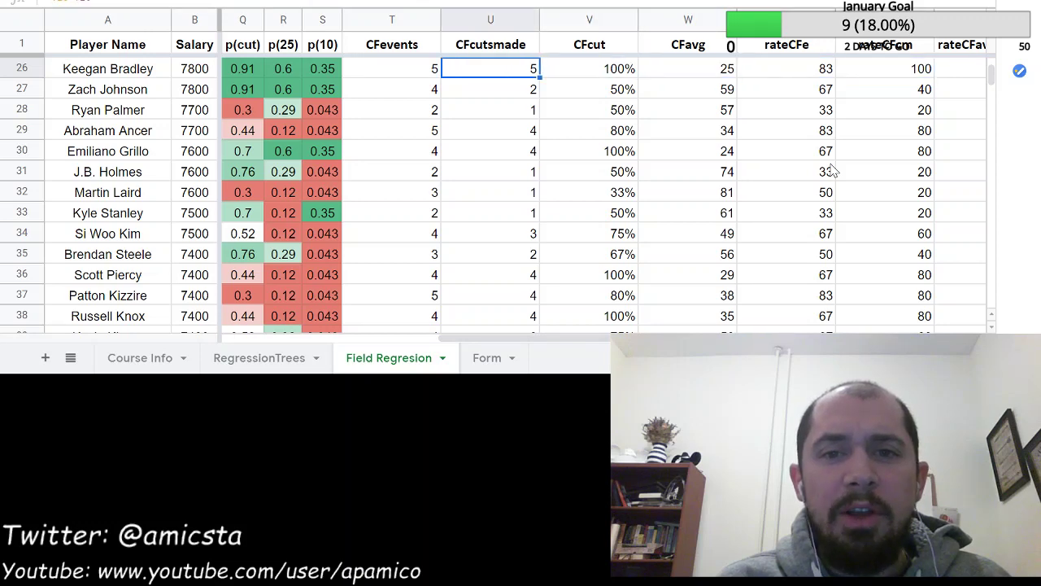
key(Right)
key(Right)
key(Right)
key(Right)
key(Right)
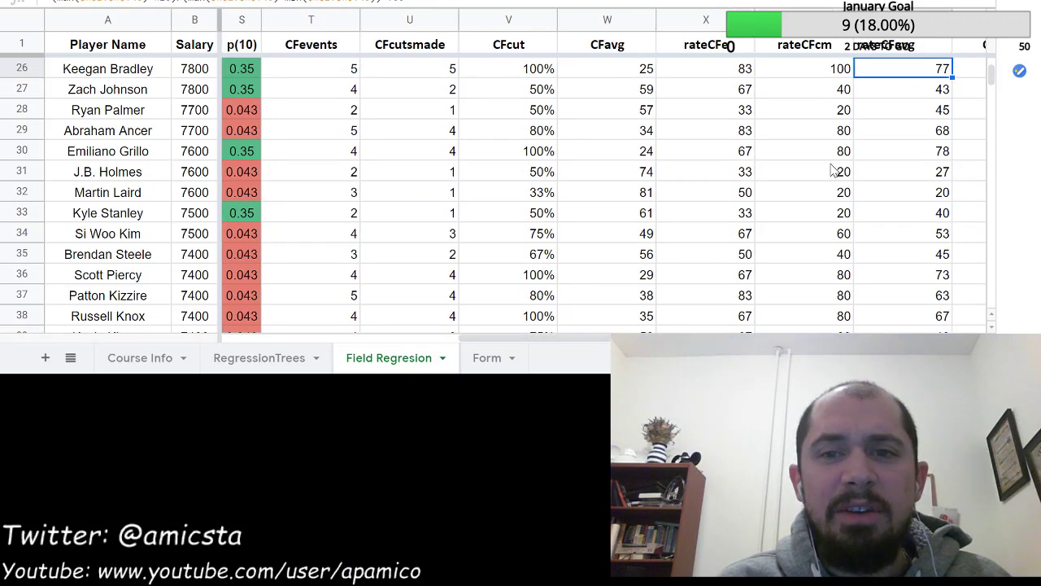
- Examine Bradley's course history columns, stat ratings and Form Rating, ending at his Course History Rating
key(Right)
key(Right)
key(Right)
key(Right)
key(Right)
key(Right)
key(Right)
key(Right)
key(Right)
key(Right)
key(Right)
key(Right)
key(Right)
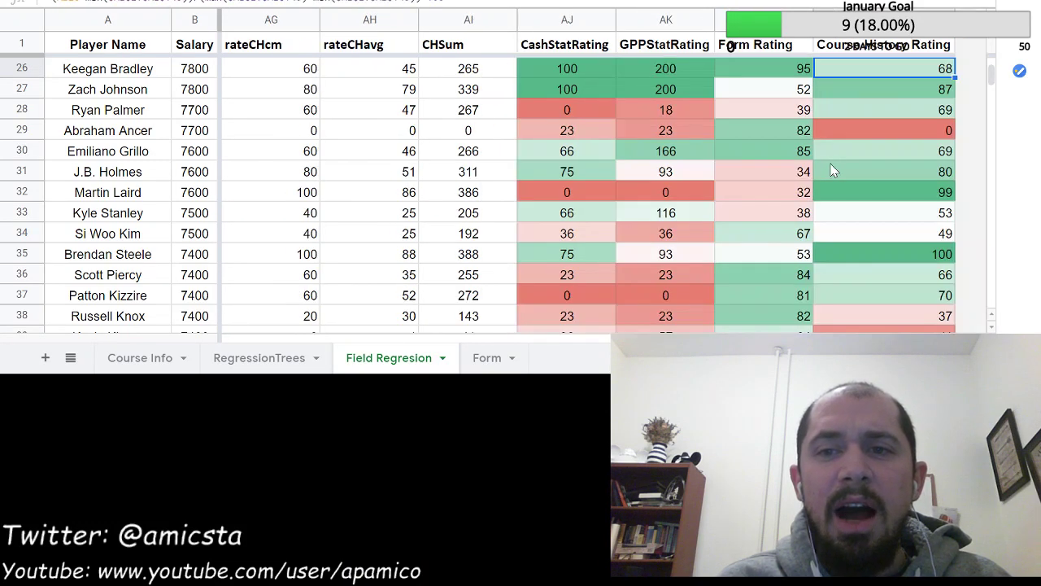
key(Left)
key(Left)
key(Right)
key(Right)
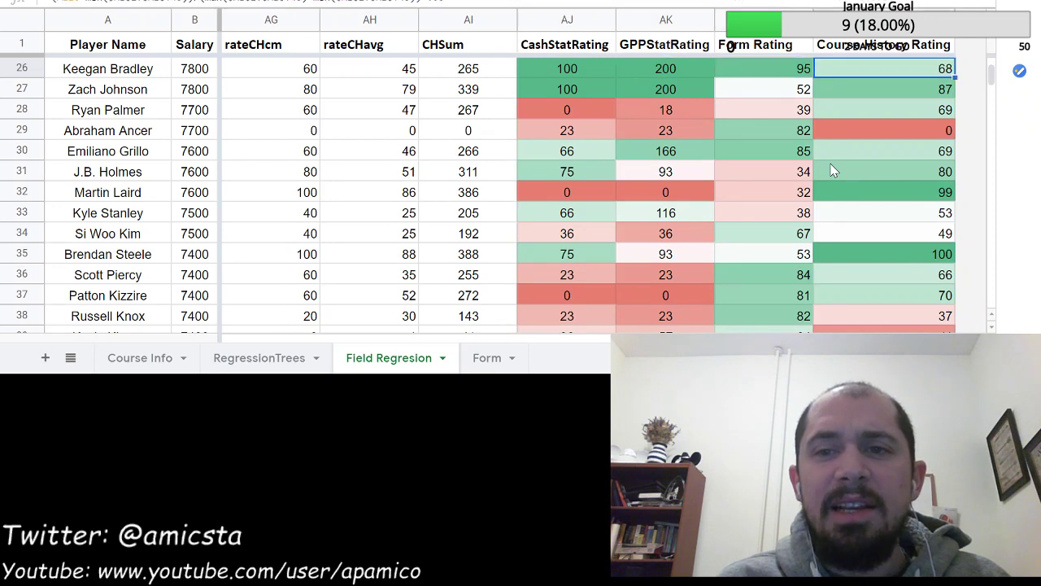
- Go back across Bradley's row from his Course History Rating to rateCFe
key(Left)
key(Left)
key(Left)
key(Left)
key(Left)
key(Left)
key(Left)
key(Left)
key(Left)
key(Left)
key(Left)
key(Left)
key(Left)
key(Left)
key(Left)
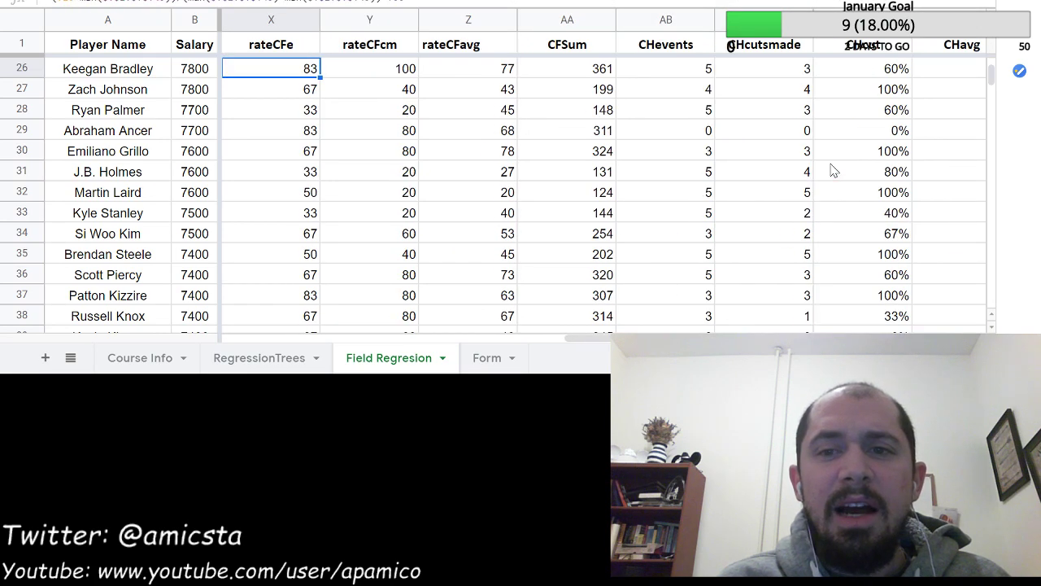
- Recheck Bradley's recent form, finish probabilities and ratings, ending at his P4: 450-500 stat
key(Left)
key(Left)
key(Left)
key(Left)
key(Left)
key(Left)
key(Left)
key(Left)
key(Left)
key(Left)
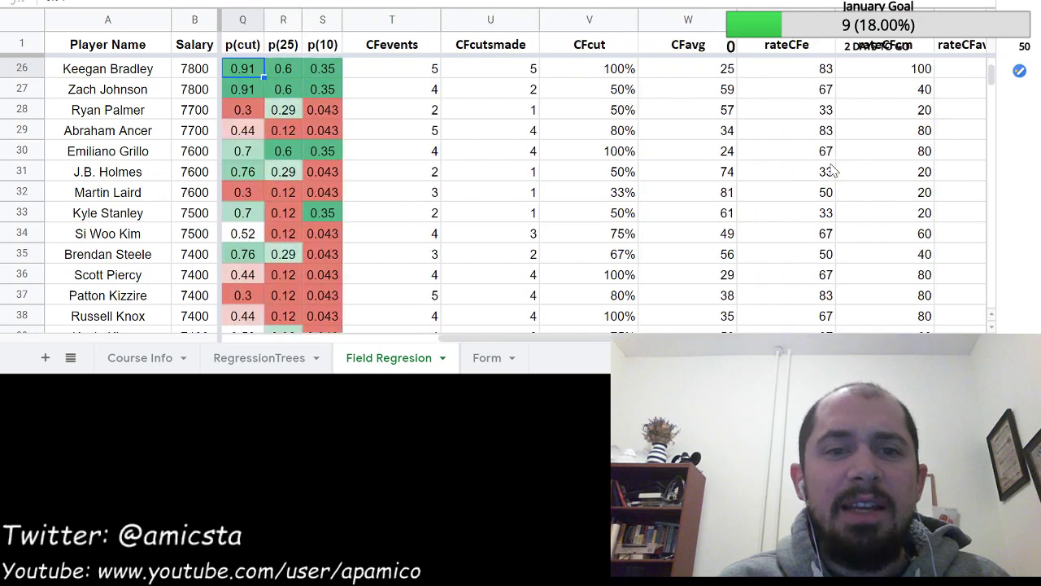
key(Left)
key(Left)
key(Left)
key(Left)
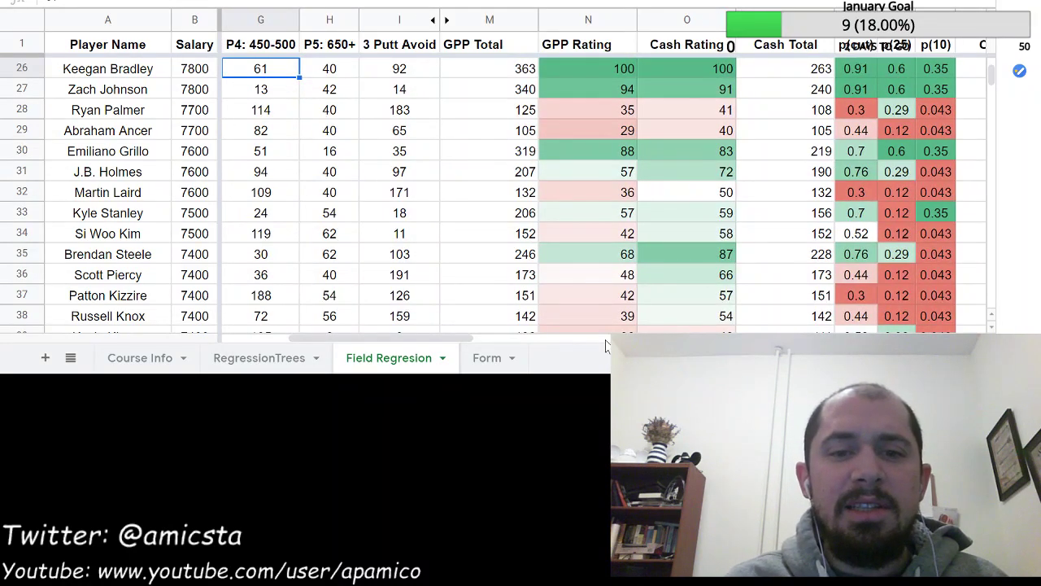
- Find "bradl" in the Form sheet and check Keegan Bradley's 2017 course result
click(498, 358)
key(ctrl+f)
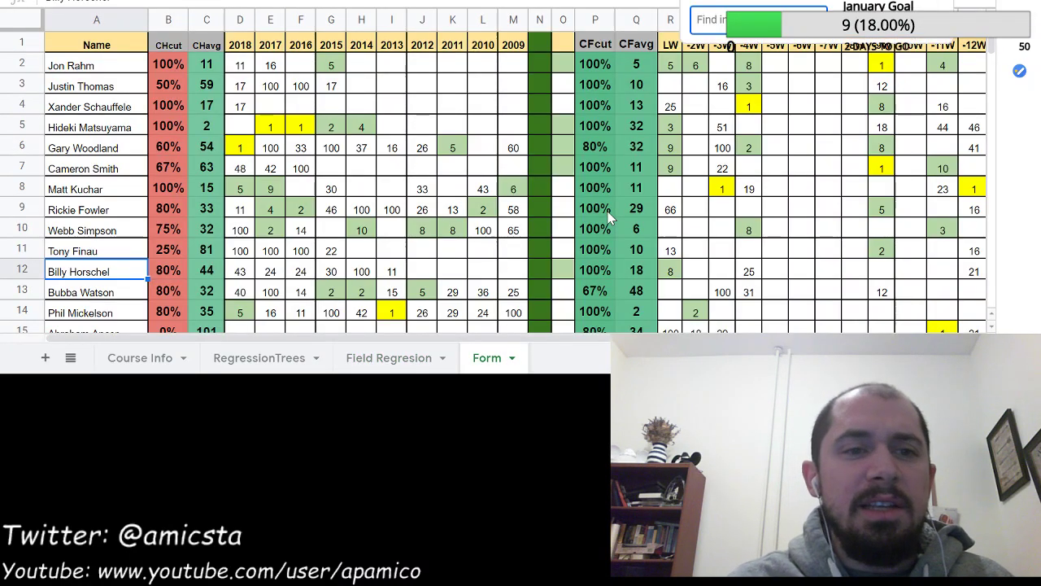
text(bradl)
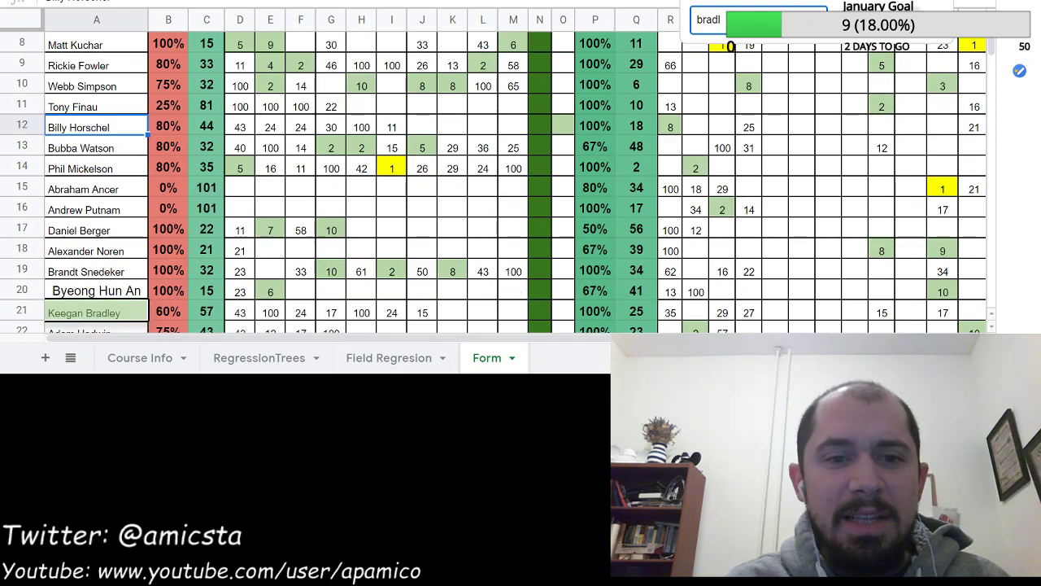
key(ctrl+h)
key(Escape)
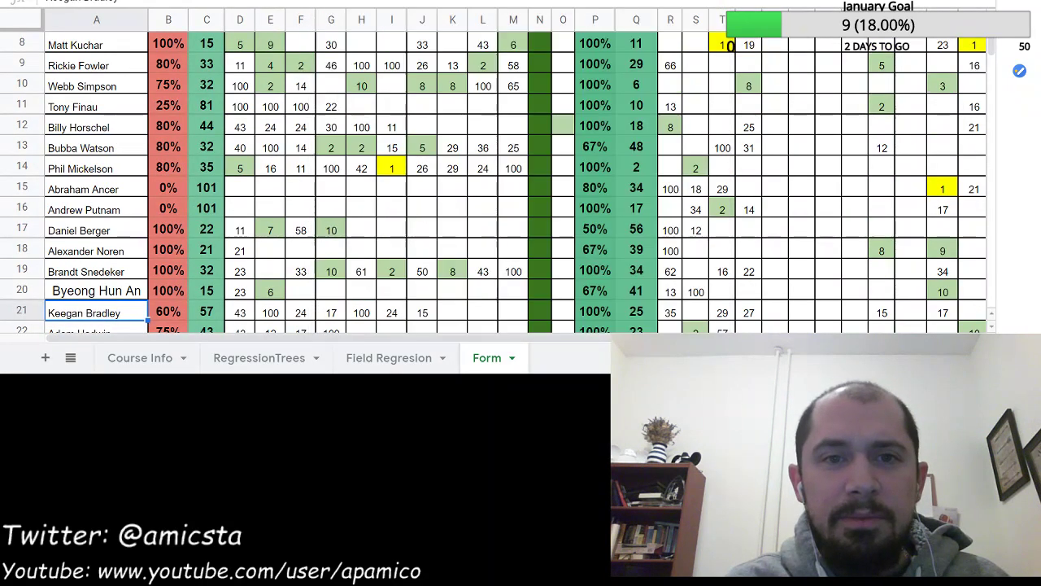
click(273, 317)
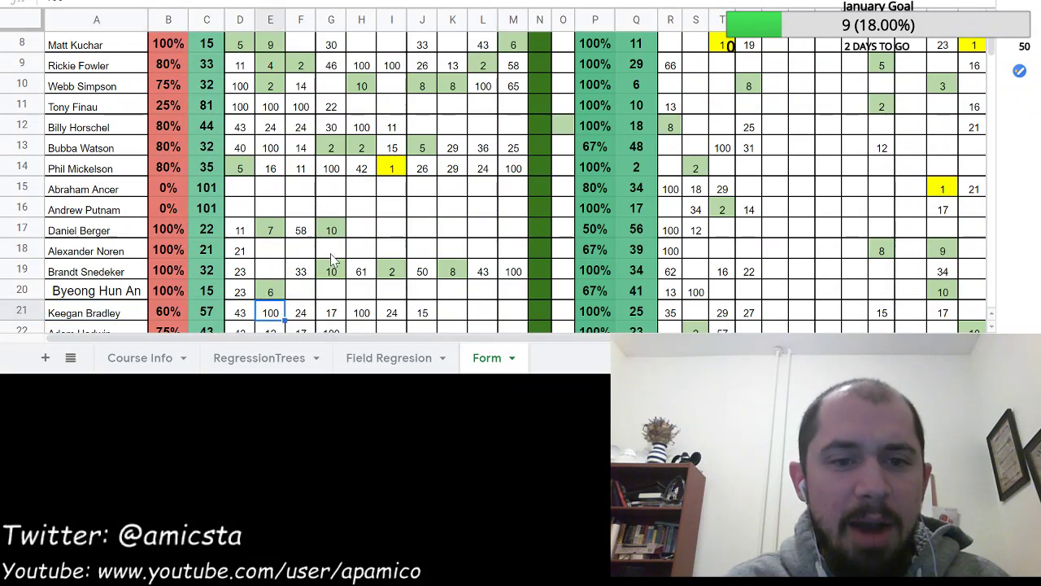
- Examine Keegan Bradley's remaining course history and recent tournament results across his row in the Form sheet
key(Right)
key(Right)
key(Right)
key(Right)
key(Right)
key(Right)
key(Right)
key(Right)
key(Right)
key(Right)
key(Right)
key(Right)
key(Right)
key(Right)
key(Right)
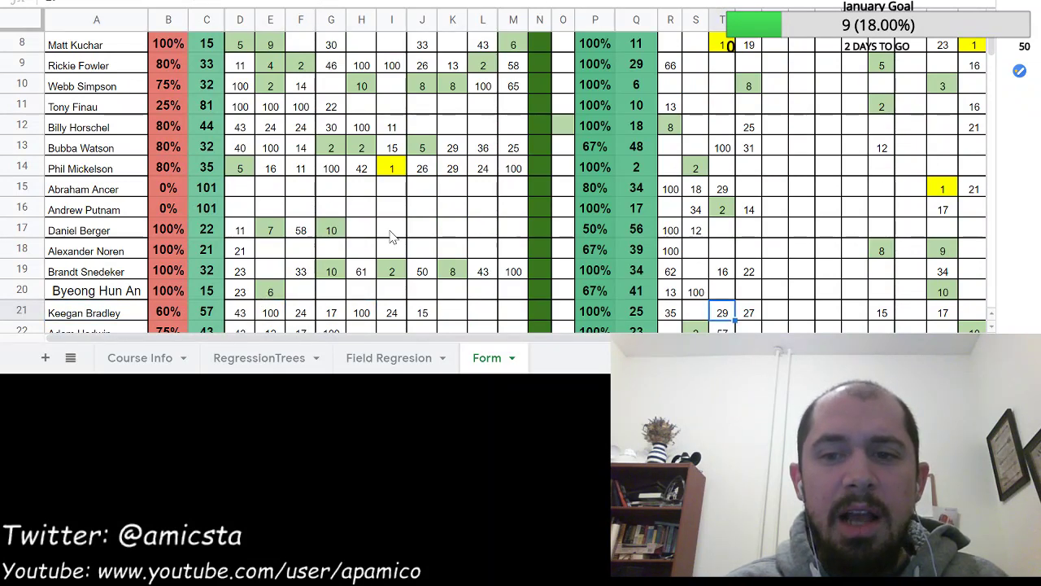
key(Right)
key(Right)
key(Right)
key(Right)
key(Right)
key(Right)
key(Right)
key(Right)
key(Right)
key(Right)
key(Right)
key(Right)
key(Right)
- Review Bradley's recent results and course history in reverse, ending at his name
key(Left)
key(Left)
key(Left)
key(Left)
key(Left)
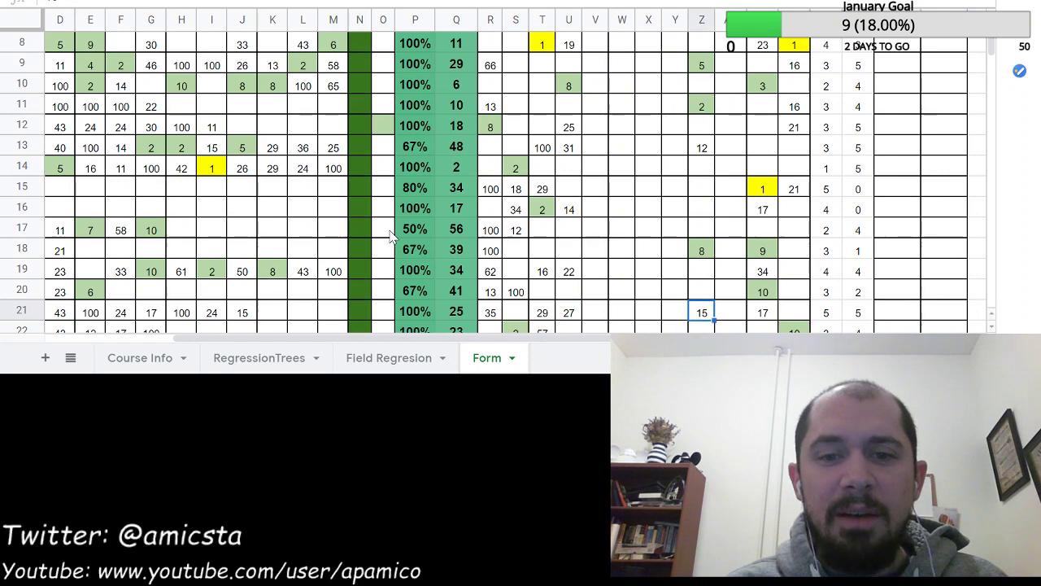
key(Left)
key(Left)
key(Left)
key(Left)
key(Left)
key(Left)
key(Left)
key(Left)
key(Left)
key(Left)
key(Left)
key(Left)
key(Left)
key(Left)
key(Left)
key(Left)
key(Left)
key(Left)
key(Left)
key(Left)
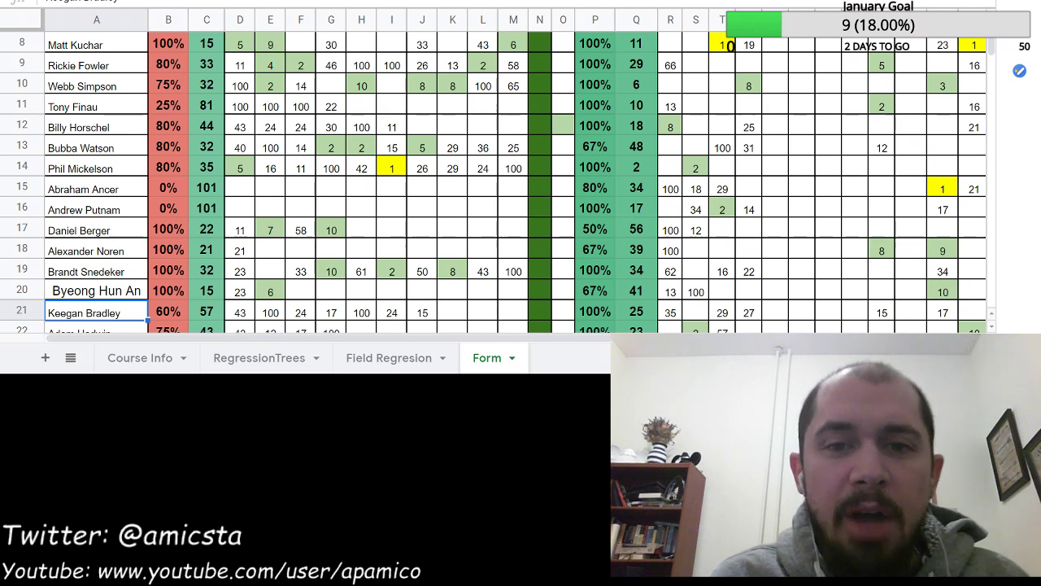
- Return to the Field Regresion sheet and check Zach Johnson's GPP Rating and Cash Rating
click(405, 358)
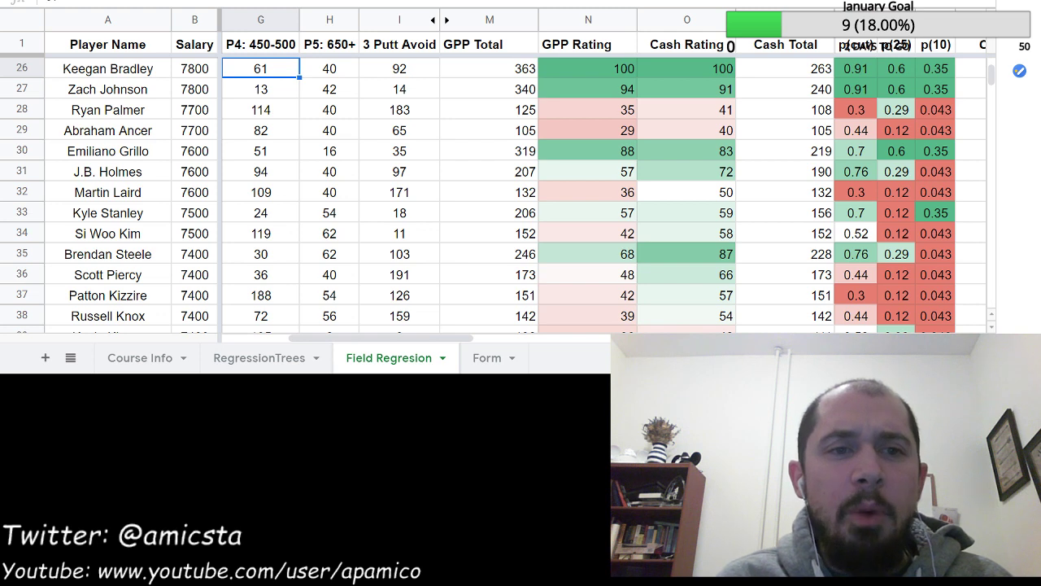
click(261, 88)
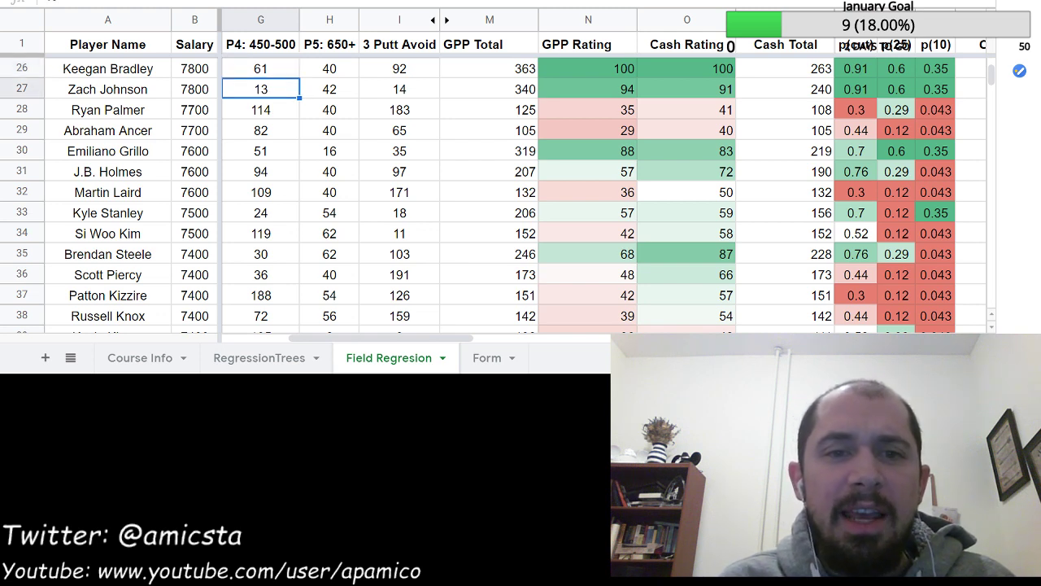
key(Right)
key(Right)
key(Right)
key(Right)
key(Right)
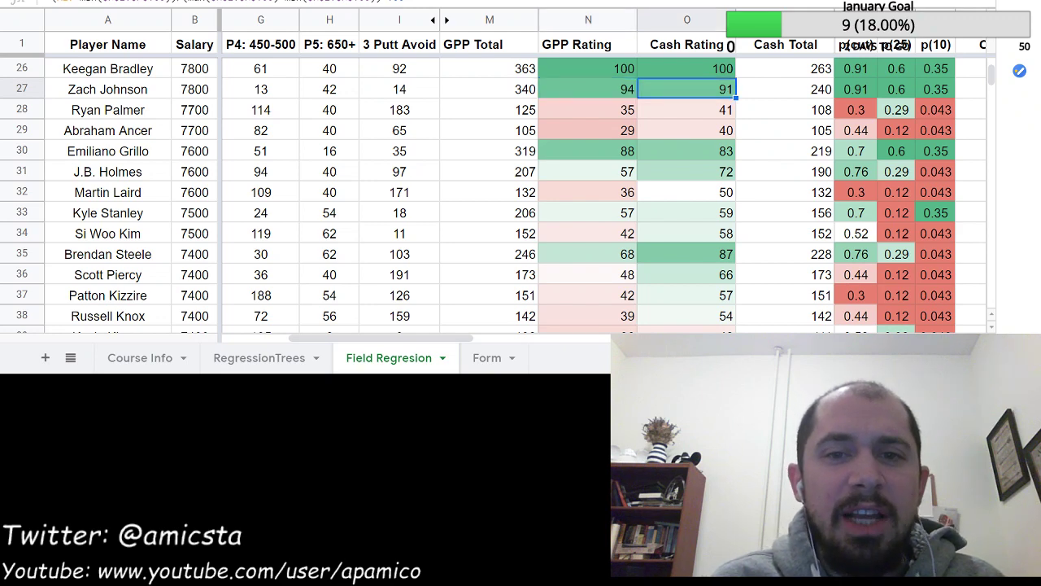
- Examine Zach Johnson's finish probabilities, form and stat ratings, ending at his Course History Rating
key(Right)
key(Right)
key(Right)
key(Right)
key(Right)
key(Right)
key(Right)
key(Right)
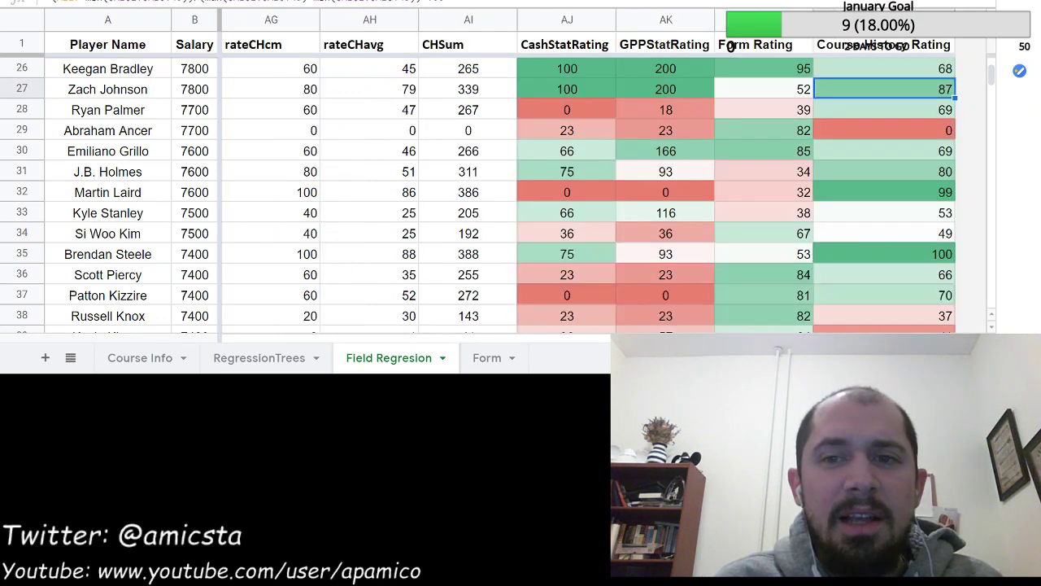
- Check Johnson's Form Rating, then review his course history and current form columns back to CFcutsmade
key(Left)
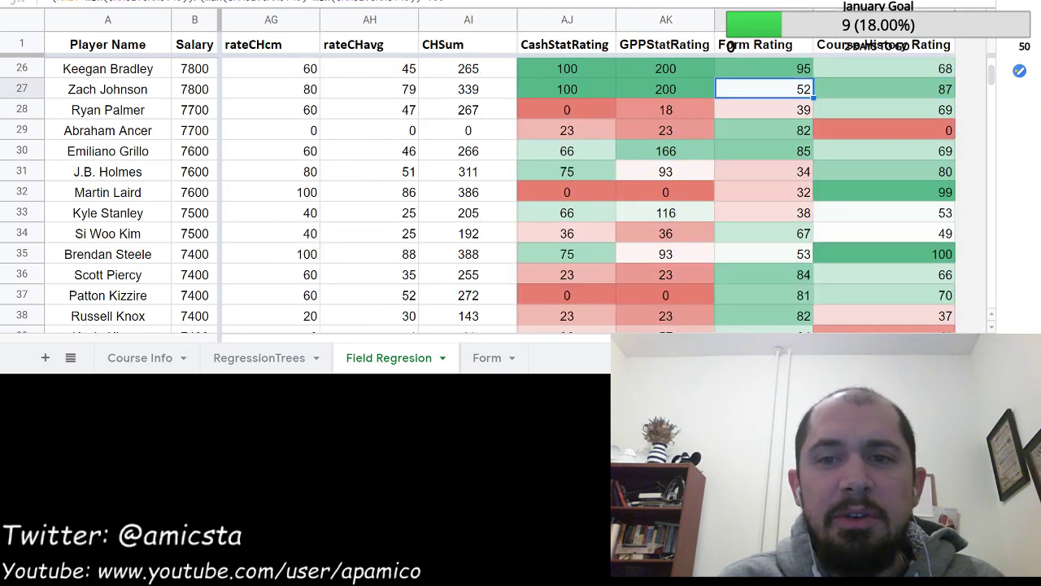
key(Left)
key(Left)
key(Left)
key(Left)
key(Left)
key(Left)
key(Left)
key(Left)
key(Left)
key(Left)
key(Left)
key(Left)
key(Left)
key(Left)
key(Left)
key(Left)
key(Left)
key(Left)
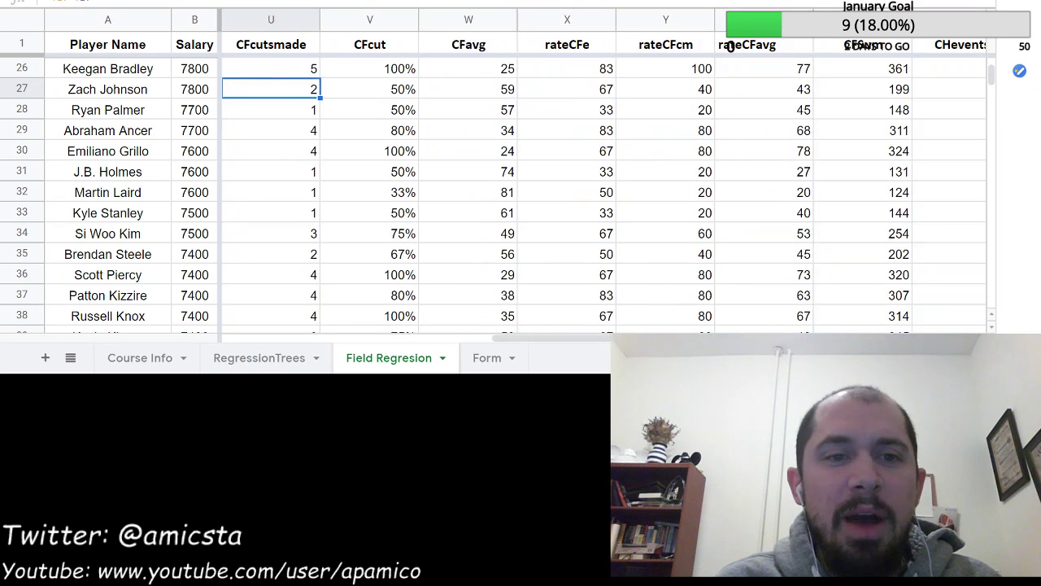
- Recheck Johnson's finish probabilities and GPP and Cash ratings, ending at his p(cut) value
key(Left)
key(Left)
key(Left)
key(Left)
key(Left)
key(Left)
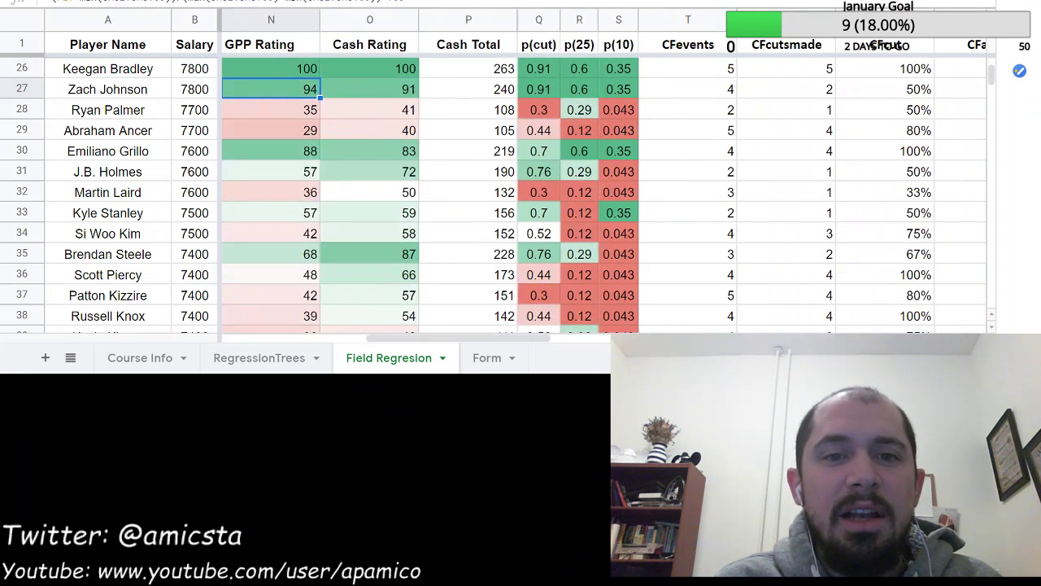
key(Right)
key(Right)
key(Right)
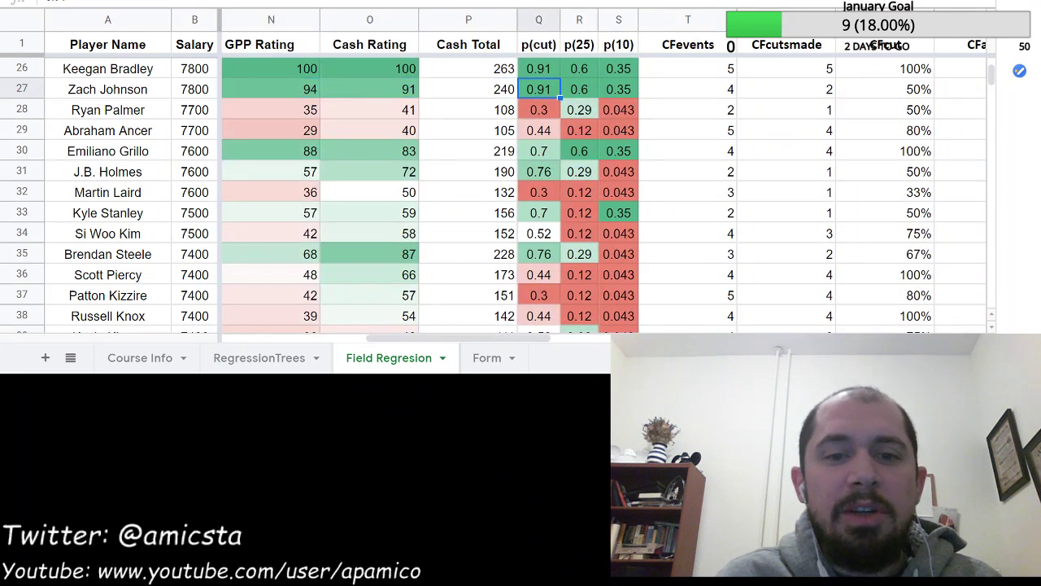
- Find "zach" in the Form sheet and select the first recent-result cell in Zach Johnson's row
click(493, 358)
key(ctrl+f)
text(zach)
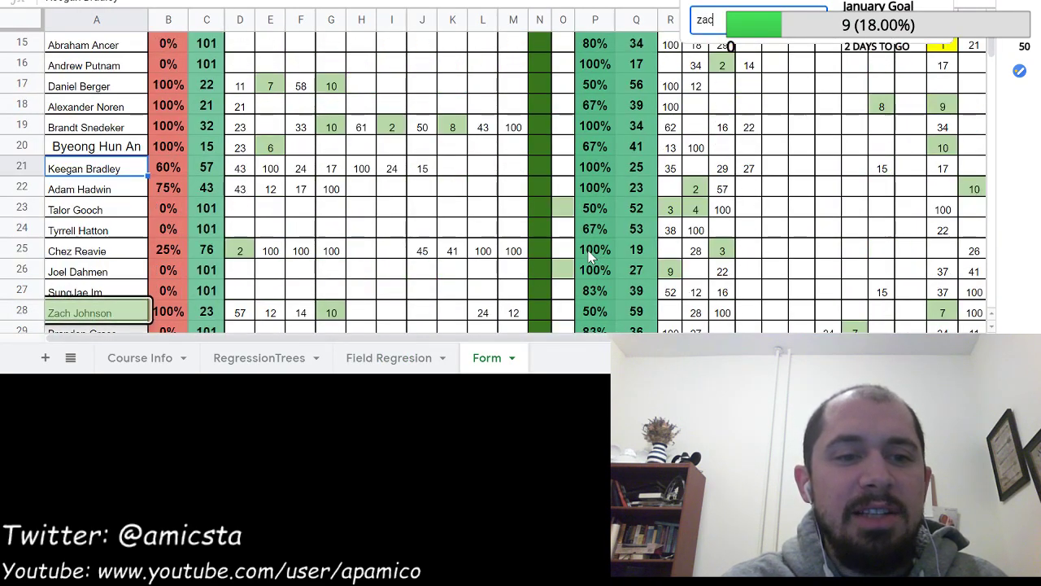
click(691, 314)
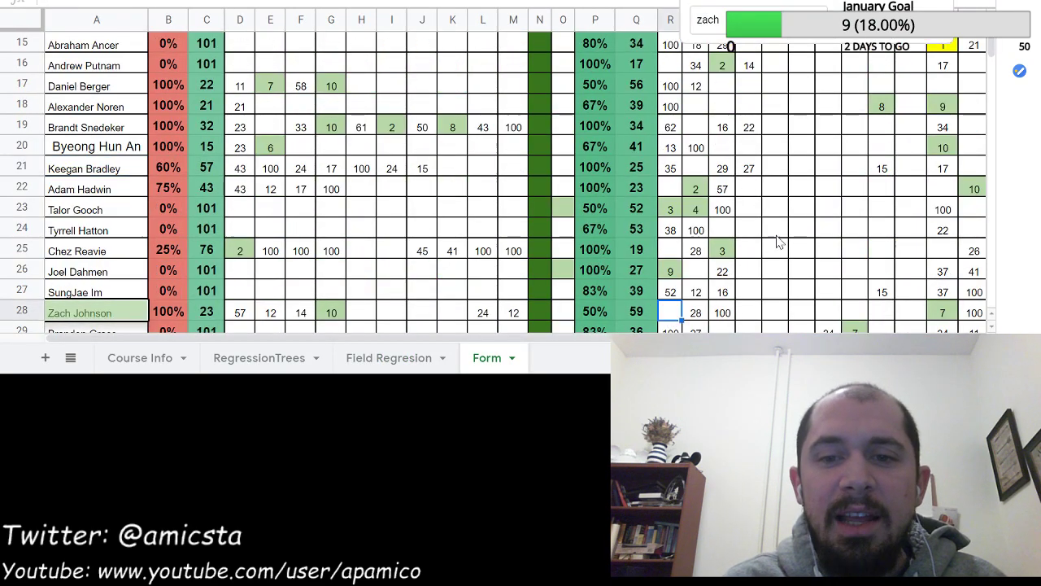
- Examine Zach Johnson's recent tournament results through the last columns of his row
key(Right)
key(Right)
key(Right)
key(Right)
key(Right)
key(Right)
key(Right)
key(Right)
key(Right)
key(Right)
key(Right)
key(Right)
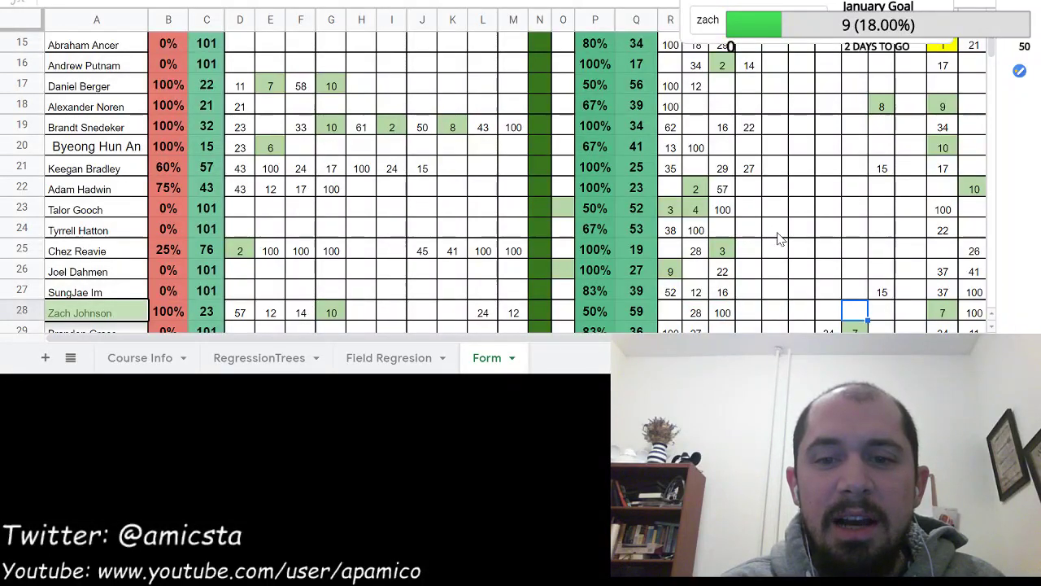
key(Left)
key(Left)
key(Left)
key(Left)
key(Left)
key(Left)
key(Left)
key(Left)
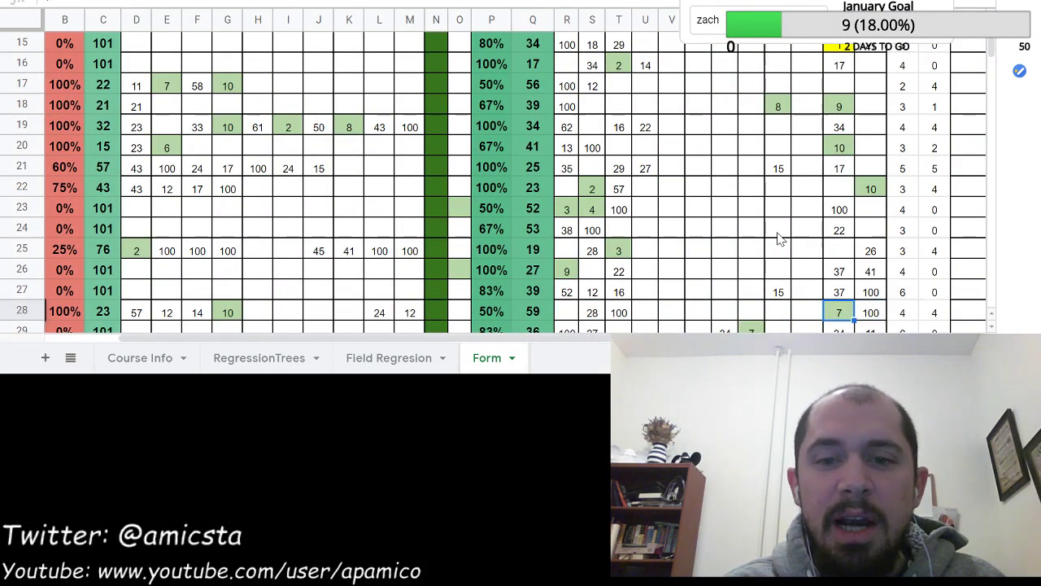
key(Right)
key(Right)
key(Right)
key(Right)
key(Right)
key(Right)
key(Right)
key(Right)
key(Right)
key(Right)
key(Right)
key(Right)
key(Right)
key(Right)
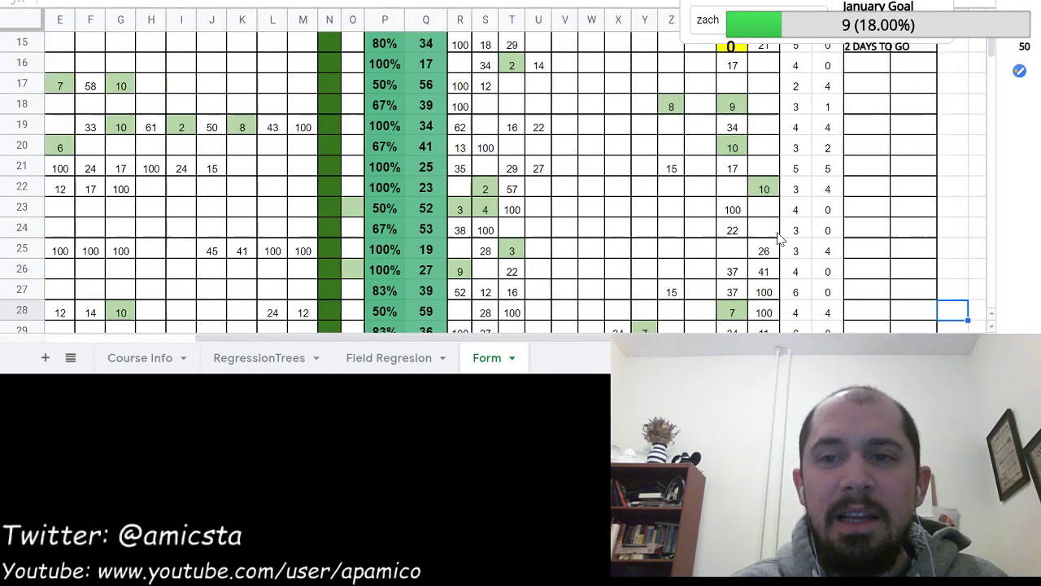
- Go back across Johnson's recent form and course history results to his name
key(Left)
key(Left)
key(Left)
key(Left)
key(Left)
key(Left)
key(Left)
key(Left)
key(Left)
key(Left)
key(Left)
key(Left)
key(Left)
key(Left)
key(Left)
key(Left)
key(Left)
key(Left)
key(Left)
key(Left)
key(Left)
key(Left)
key(Left)
key(Left)
key(Left)
key(Left)
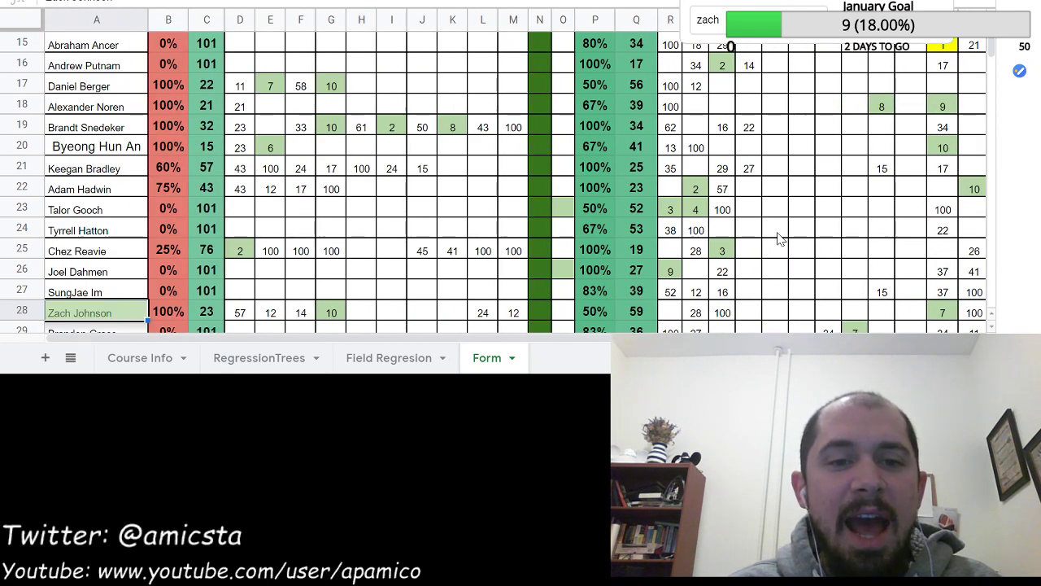
- Review Zach Johnson's course history finishes in the first result columns and return to his name
key(Right)
key(Right)
key(Right)
key(Right)
key(Right)
key(Right)
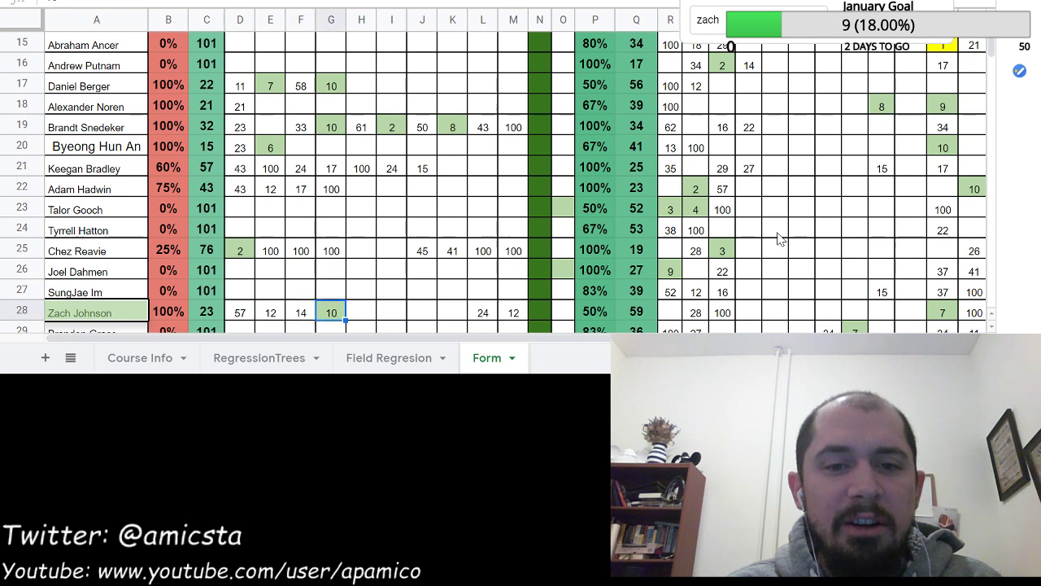
key(Left)
key(Left)
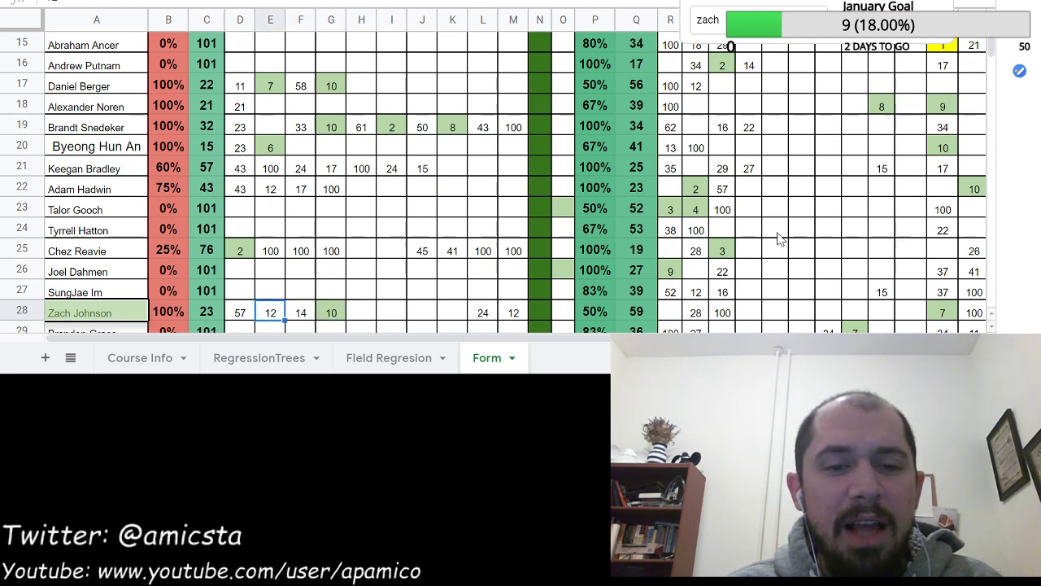
key(Right)
key(Right)
key(Left)
key(Left)
key(Left)
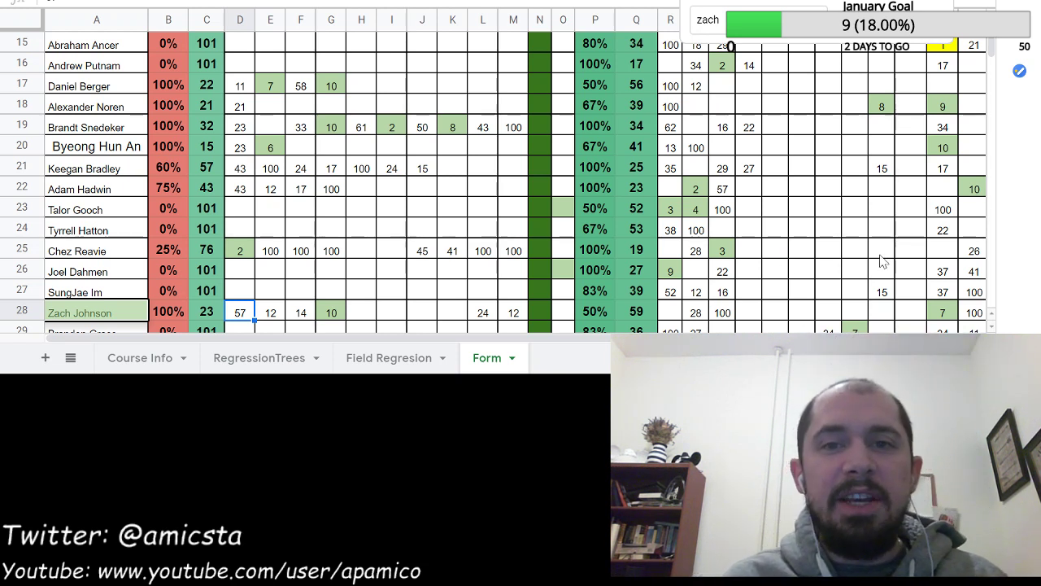
key(Home)
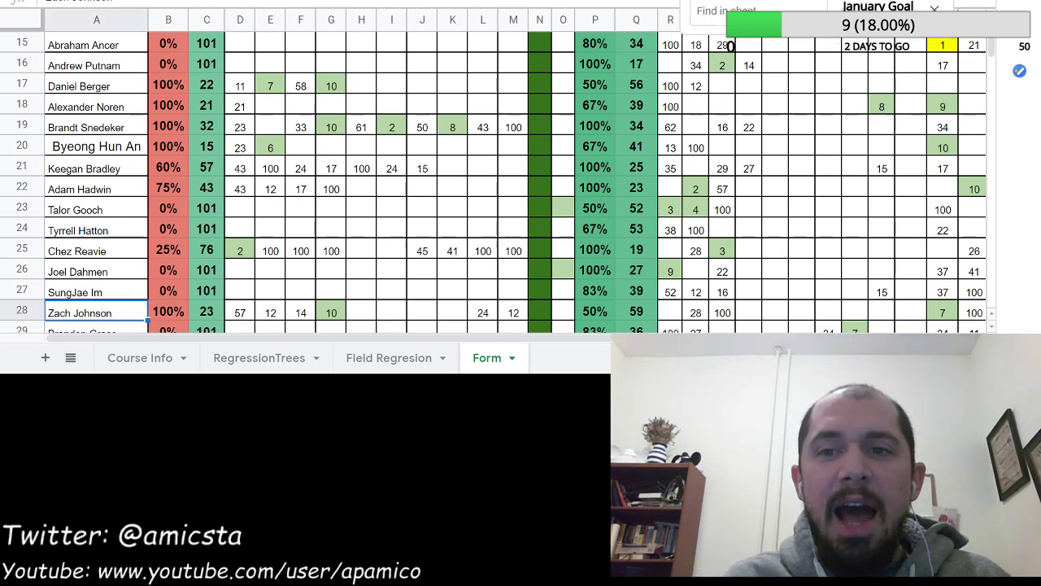
- Return to the Field Regresion sheet and compare the Cash Ratings of the golfers from Zach Johnson down to Emiliano Grillo
click(396, 359)
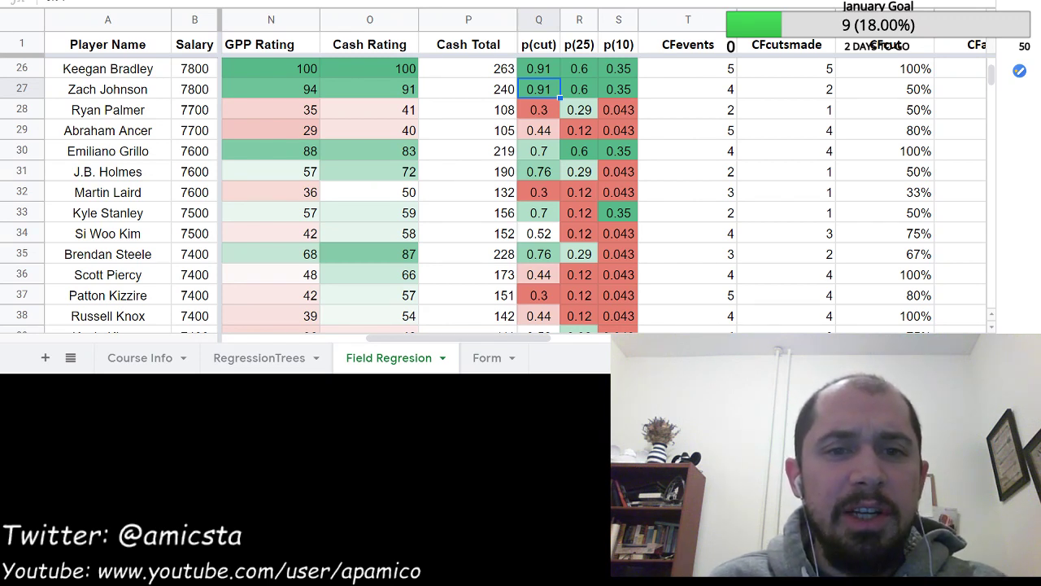
key(Down)
key(Down)
key(Down)
key(Left)
key(Left)
key(Up)
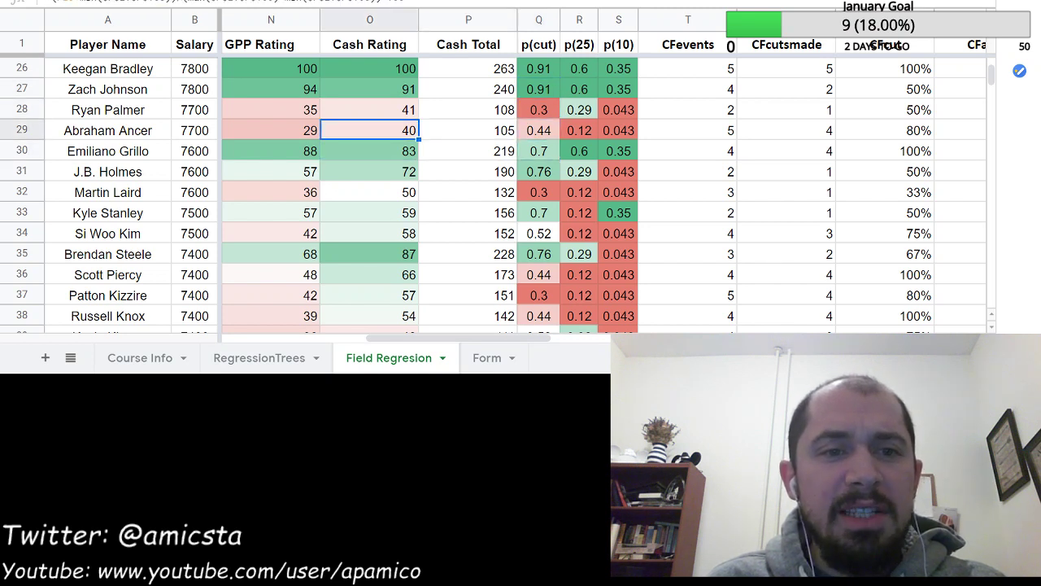
key(Up)
key(Up)
key(Down)
key(Down)
key(Down)
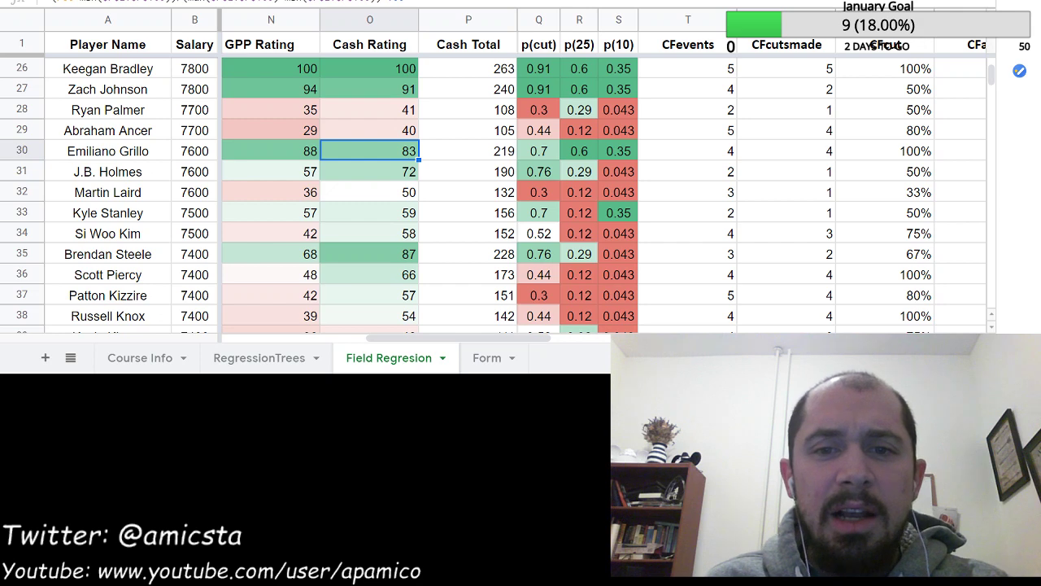
- Examine Emiliano Grillo's probabilities, form and stat columns through Course History Rating, and switch to the Form sheet
key(Right)
key(Right)
key(Right)
key(Right)
key(Right)
key(Right)
key(Right)
key(Right)
key(Right)
key(Right)
key(Right)
key(Right)
key(Right)
key(Right)
key(Right)
key(Right)
key(Right)
key(Right)
key(Right)
key(Right)
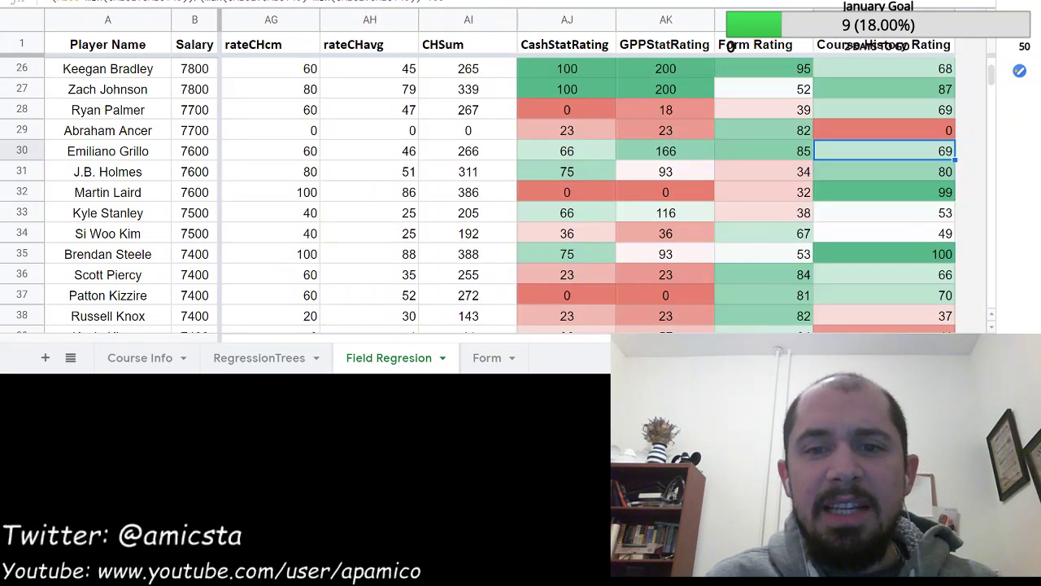
click(480, 359)
key(ctrl+f)
text(gril)
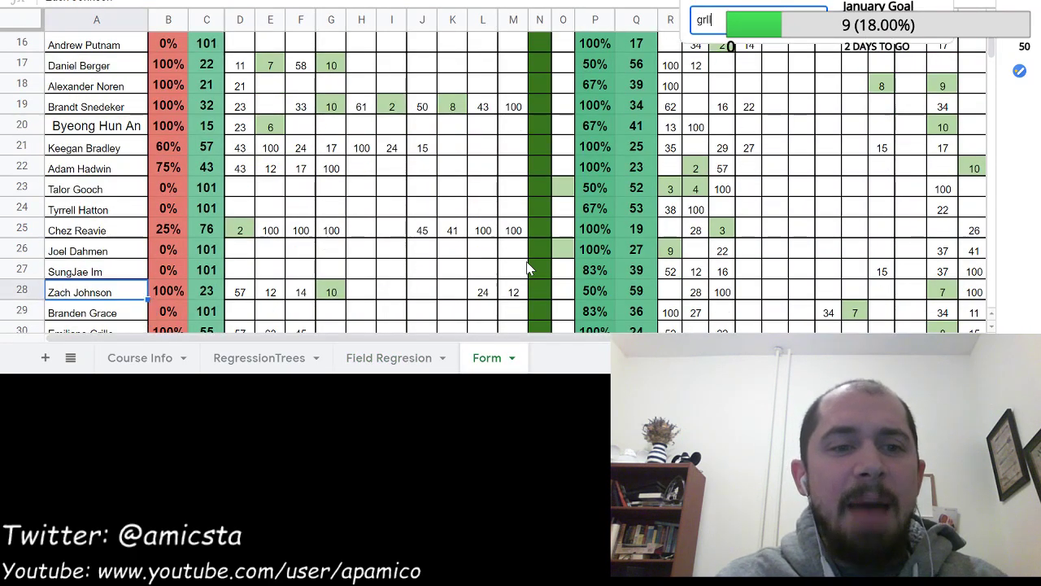
key(BackSpace)
key(BackSpace)
key(BackSpace)
key(BackSpace)
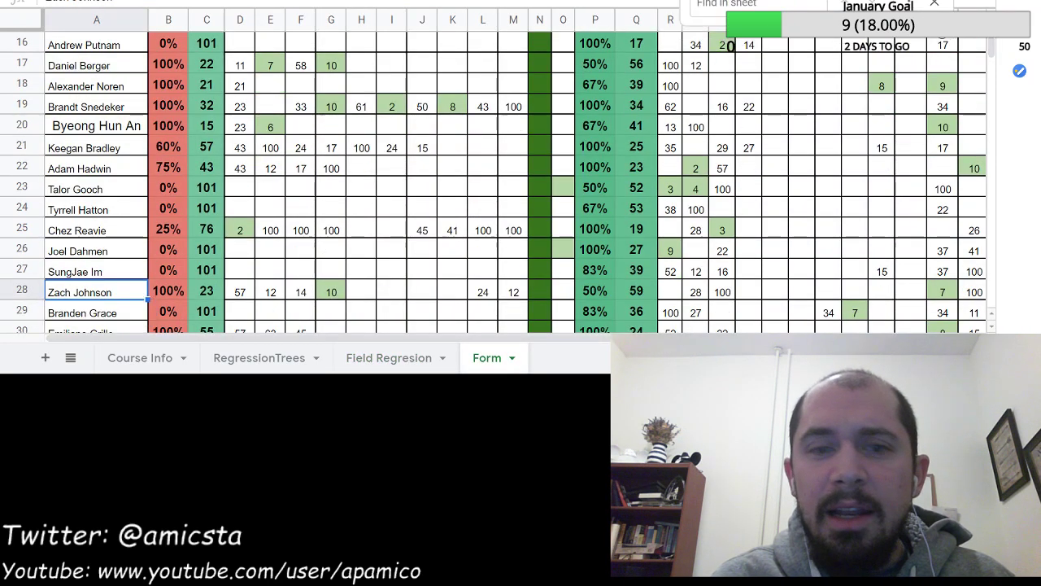
key(Escape)
- Examine Emiliano Grillo's row from his first course history result across his recent tournament finishes to column AB
scroll(507, 144, down, 1)
click(237, 271)
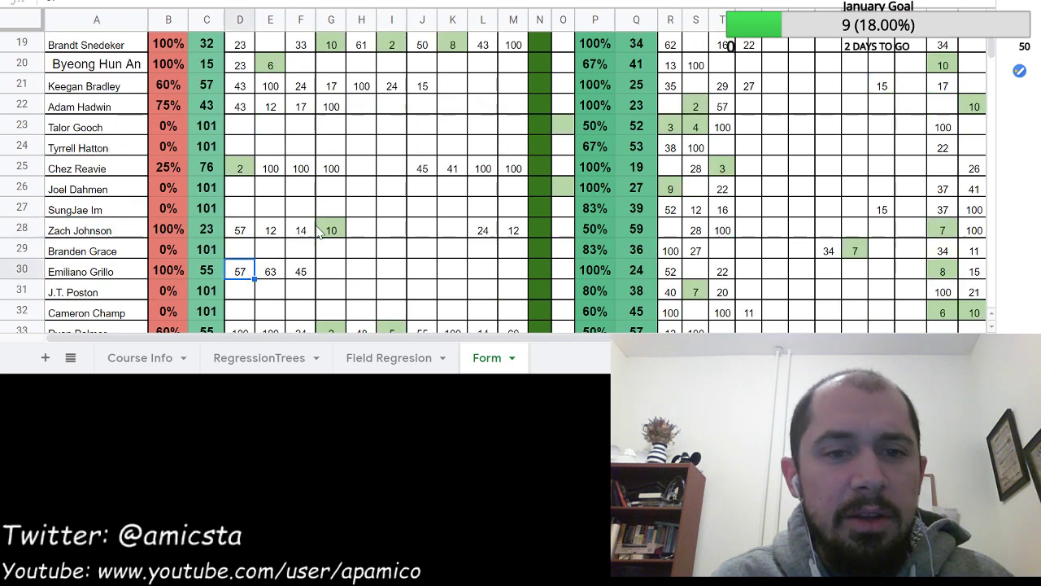
key(Right)
key(Right)
key(Right)
key(Right)
key(Right)
key(Right)
key(Right)
key(Right)
key(Right)
key(Right)
key(Right)
key(Right)
key(Right)
key(Right)
key(Right)
key(Right)
key(Right)
key(Right)
key(Right)
key(Right)
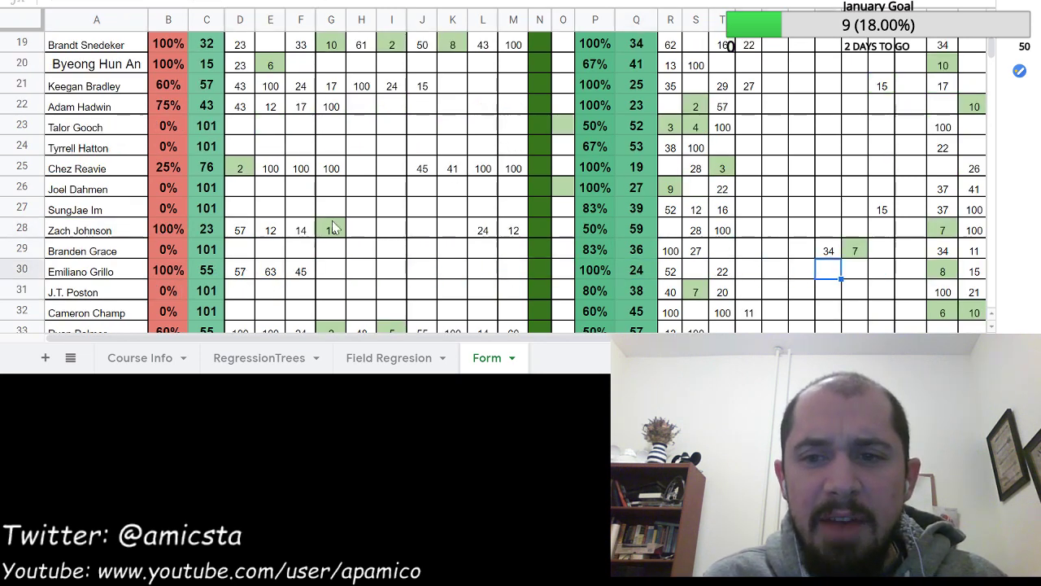
key(Right)
key(Right)
key(Right)
key(Right)
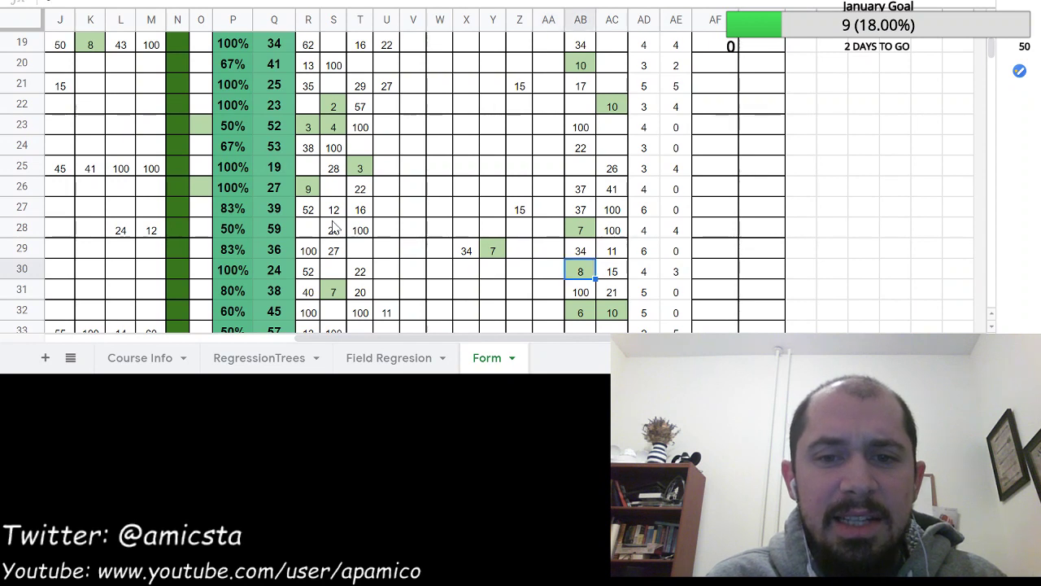
- Recheck Grillo's recent form back to the course history columns and forward again to column AB
key(Left)
key(Left)
key(Left)
key(Left)
key(Left)
key(Left)
key(Left)
key(Left)
key(Left)
key(Left)
key(Left)
key(Left)
key(Left)
key(Left)
key(Left)
key(Left)
key(Left)
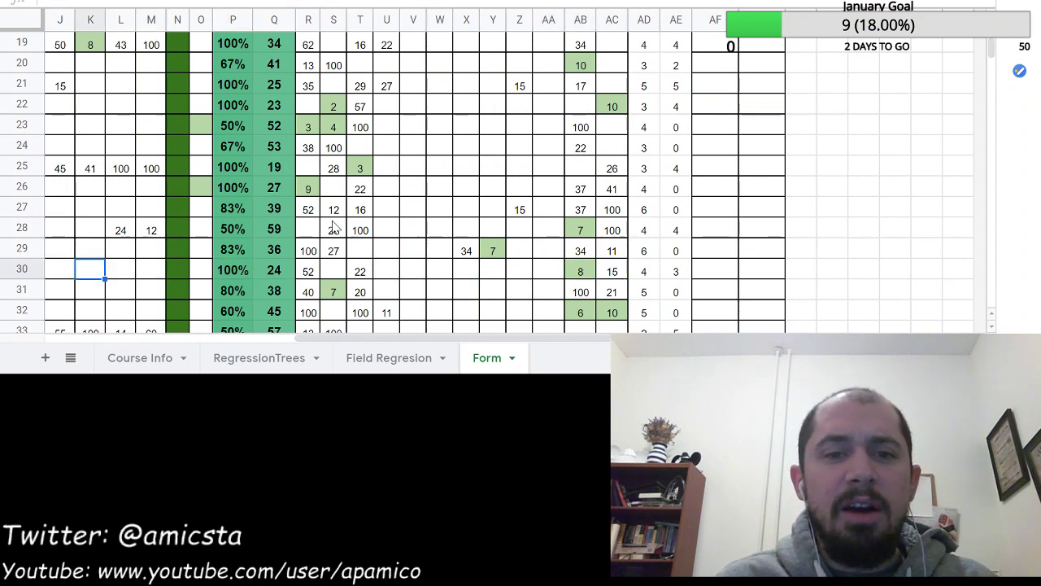
key(Right)
key(Right)
key(Right)
key(Right)
key(Right)
key(Right)
key(Right)
key(Right)
key(Right)
key(Right)
key(Right)
key(Right)
key(Right)
key(Right)
key(Right)
key(Right)
key(Right)
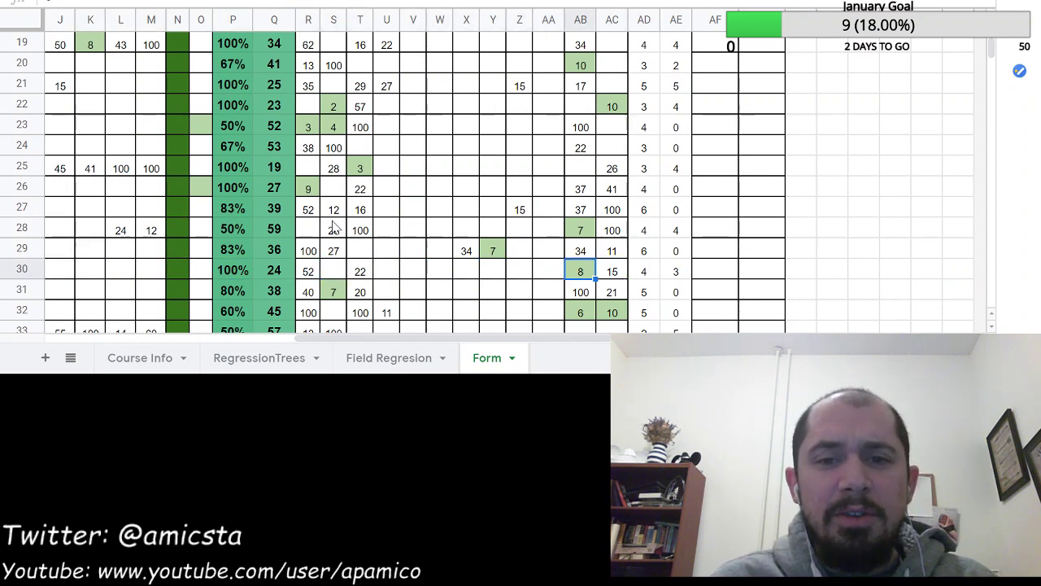
- Go back across Grillo's recent form and course history results to his name
key(Left)
key(Left)
key(Left)
key(Left)
key(Left)
key(Left)
key(Left)
key(Left)
key(Left)
key(Left)
key(Left)
key(Left)
key(Left)
key(Left)
key(Left)
key(Left)
key(Left)
key(Left)
key(Left)
key(Left)
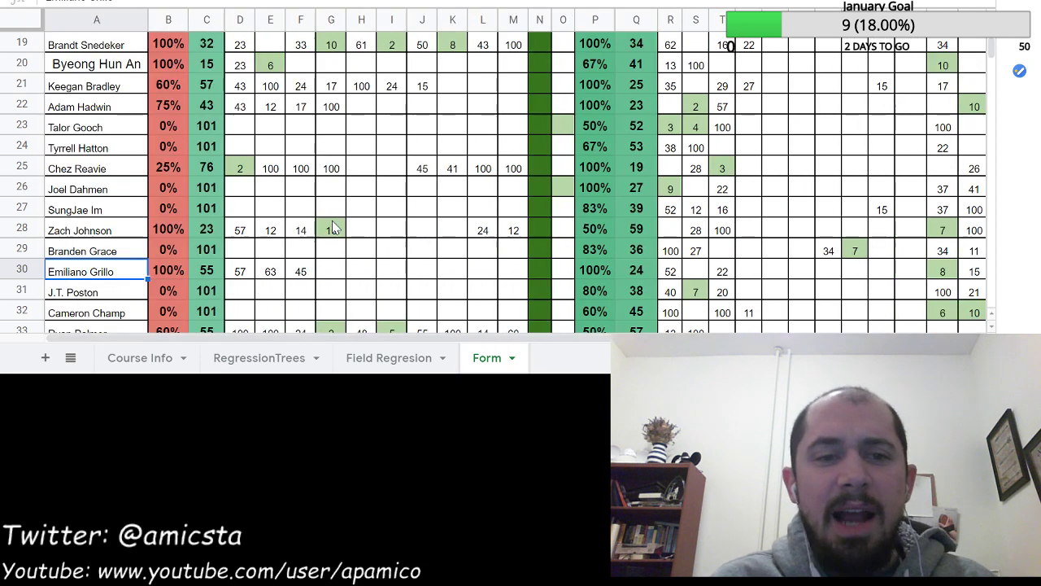
- Return to the Field Regresion sheet and review Zach Johnson's row from the course history columns back to his Cash Rating
click(379, 362)
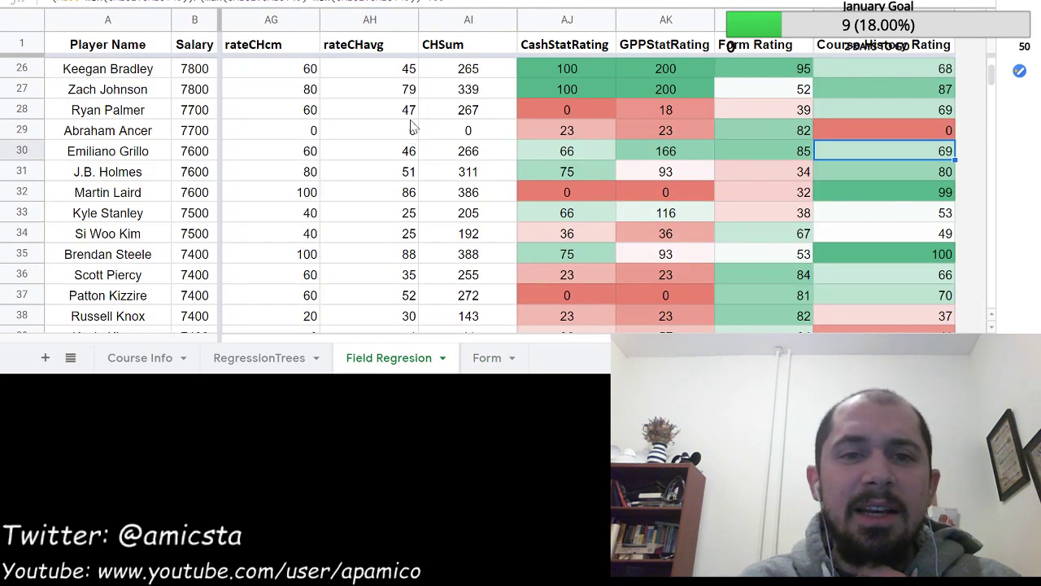
click(404, 91)
key(Left)
key(Left)
key(Left)
key(Left)
key(Left)
key(Left)
key(Left)
key(Left)
key(Left)
key(Left)
key(Left)
key(Left)
key(Left)
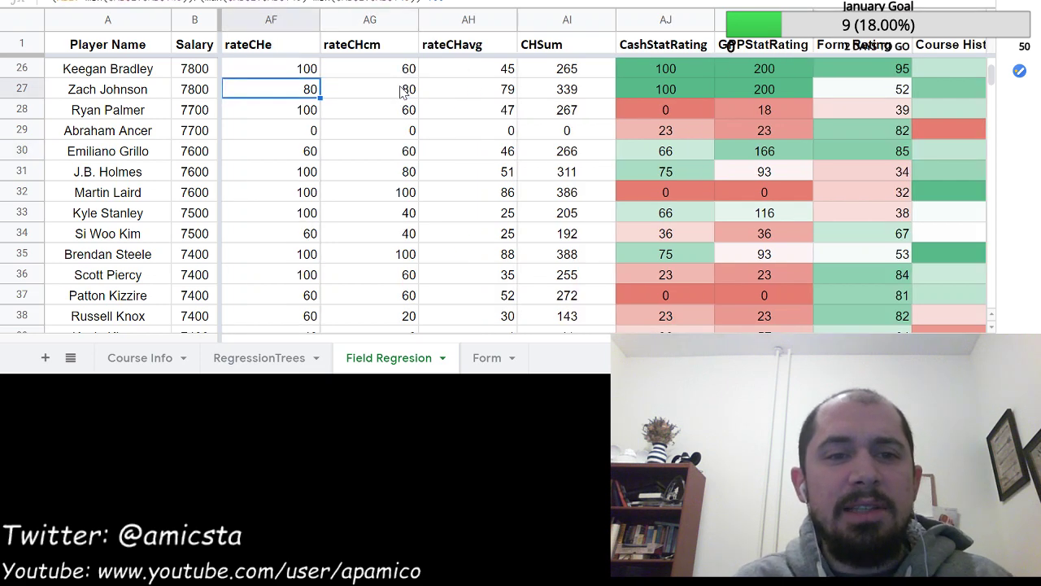
key(Left)
key(Left)
key(Left)
key(Left)
key(Left)
key(Left)
key(Left)
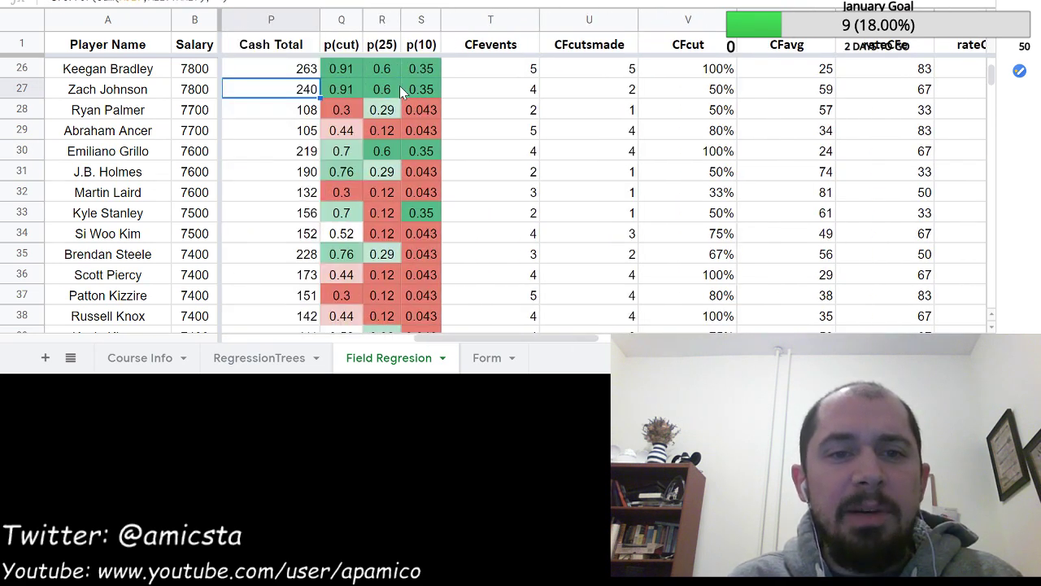
key(Right)
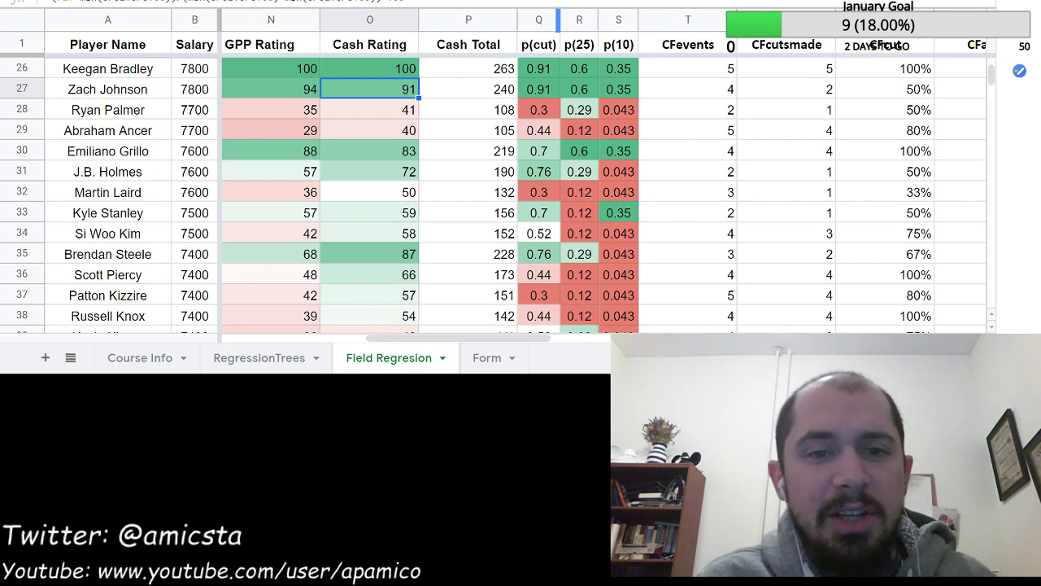
- Scan the Cash Ratings below Zach Johnson as far as Patton Kizzire and settle on Brendan Steele's rating
key(Down)
key(Down)
key(Down)
key(Down)
key(Down)
key(Down)
key(Down)
key(Down)
key(Down)
key(Down)
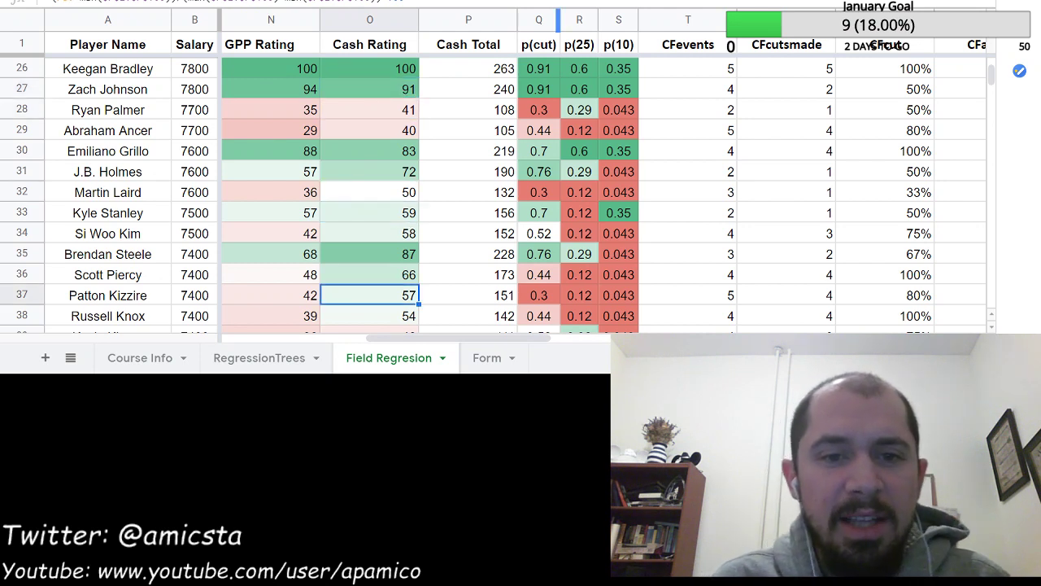
key(Up)
key(Up)
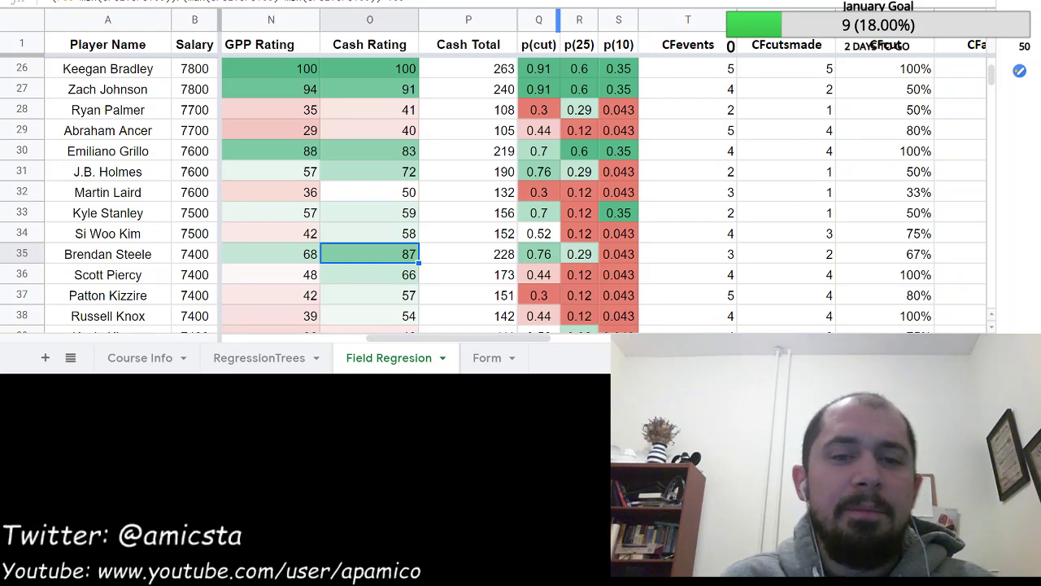
- Review Brendan Steele's row from his Cash Rating across to his Form Rating and Course History Rating
key(Right)
key(Right)
key(Right)
key(Right)
key(Right)
key(Right)
key(Right)
key(Right)
key(Right)
key(Right)
key(Right)
key(Right)
key(Right)
key(Right)
key(Right)
key(Right)
key(Right)
key(Right)
key(Right)
key(Right)
key(Left)
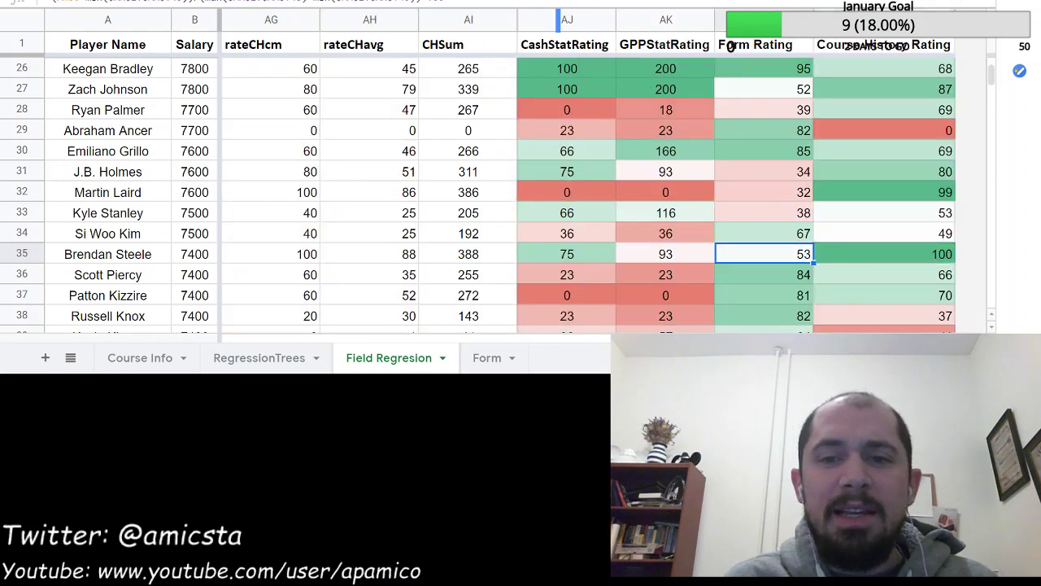
- Go back across Brendan Steele's stat columns to his finish probabilities and Cash Rating
key(Left)
key(Left)
key(Left)
key(Left)
key(Left)
key(Left)
key(Left)
key(Left)
key(Left)
key(Left)
key(Left)
key(Left)
key(Left)
key(Left)
key(Left)
key(Left)
key(Left)
key(Left)
key(Left)
key(Left)
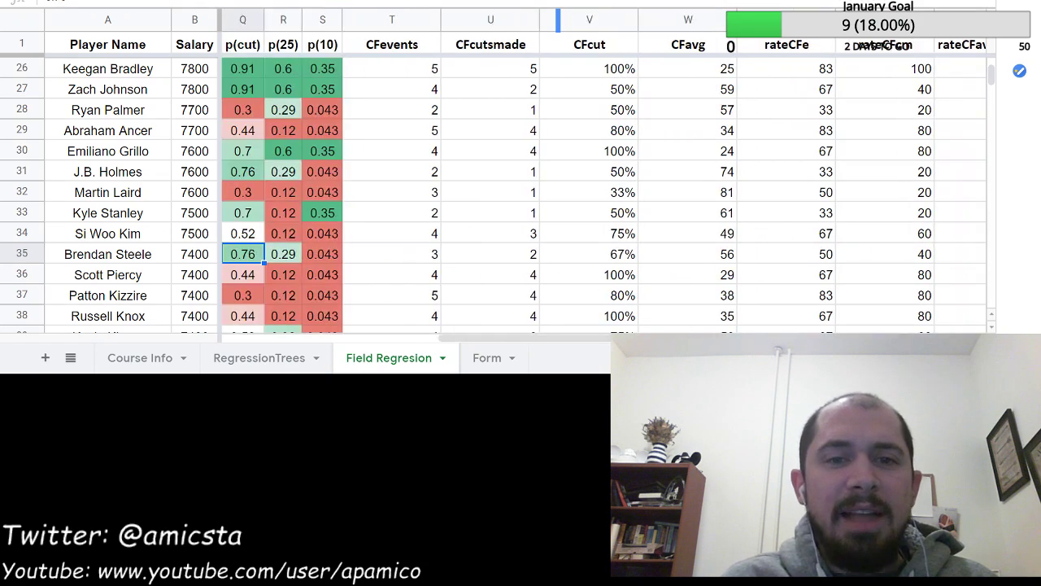
key(Left)
key(Left)
- Review Brendan Steele's finish probabilities and current form figures up to the CFcut column
key(Right)
key(Right)
key(Right)
key(Right)
key(Right)
key(Right)
key(Right)
key(Right)
key(Right)
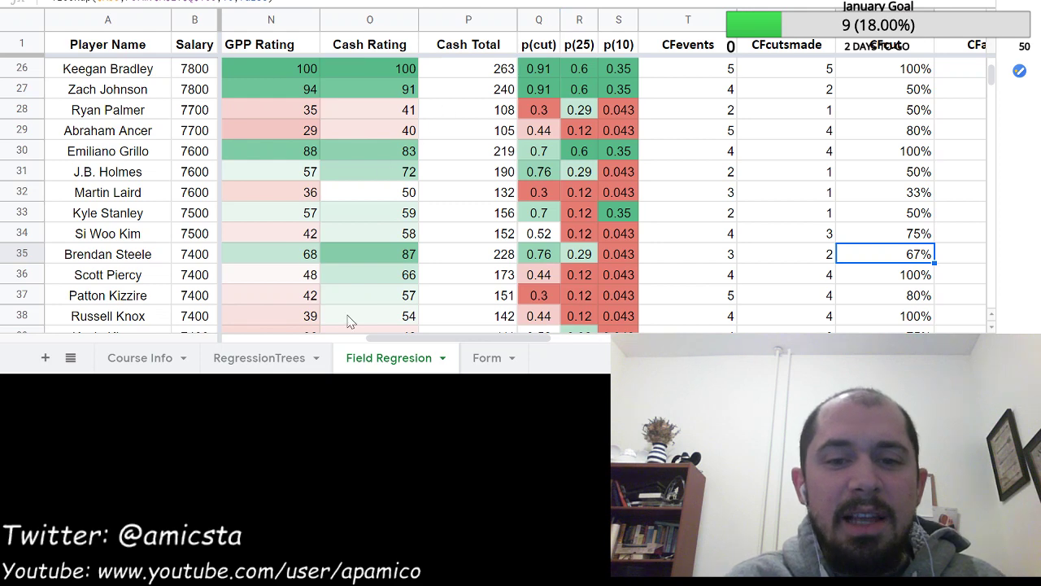
- Find Brendan Steele in the Form sheet by searching for "steele"
click(469, 359)
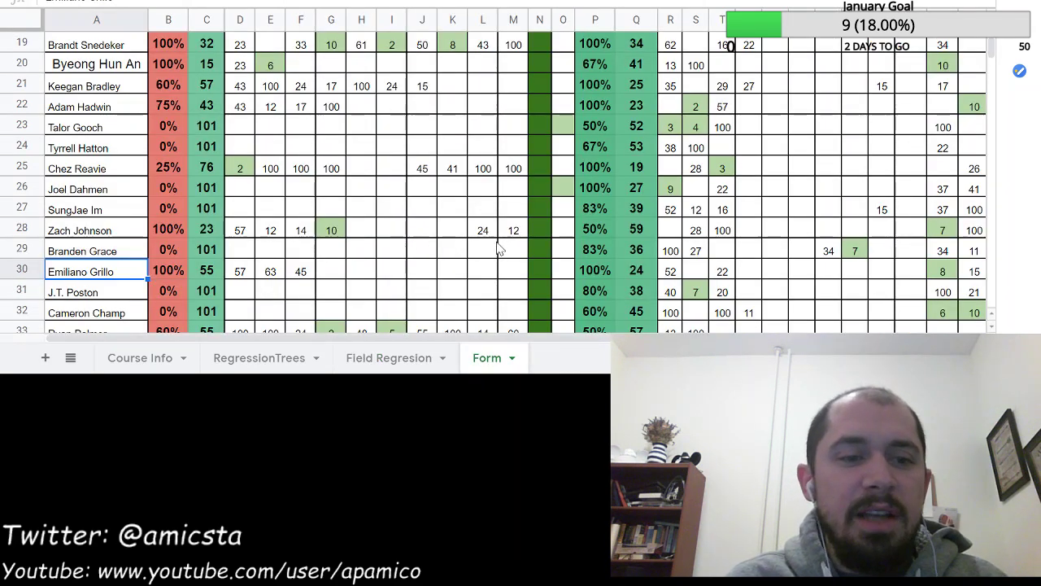
key(ctrl+f)
text(steele)
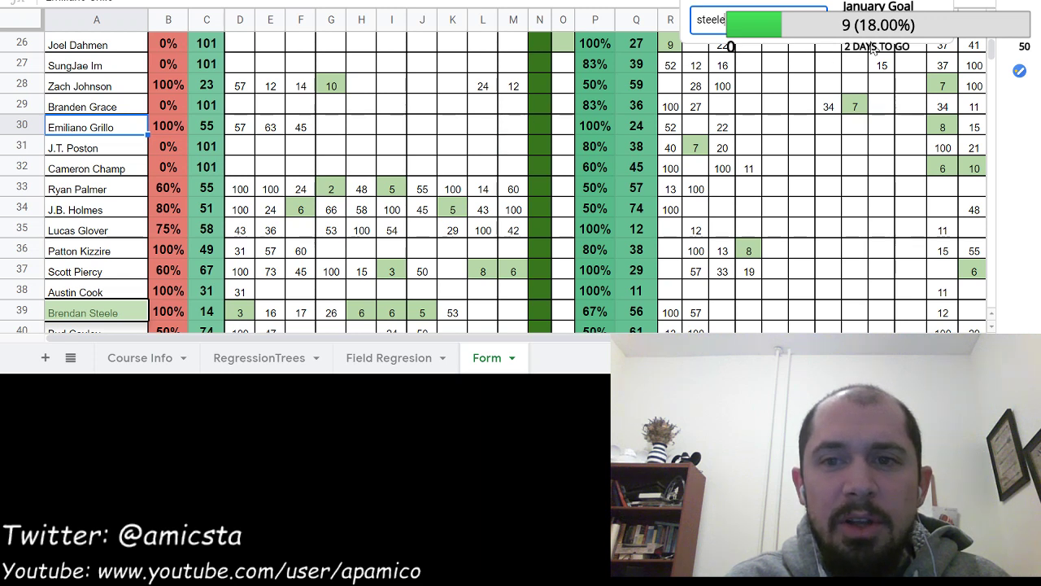
key(Escape)
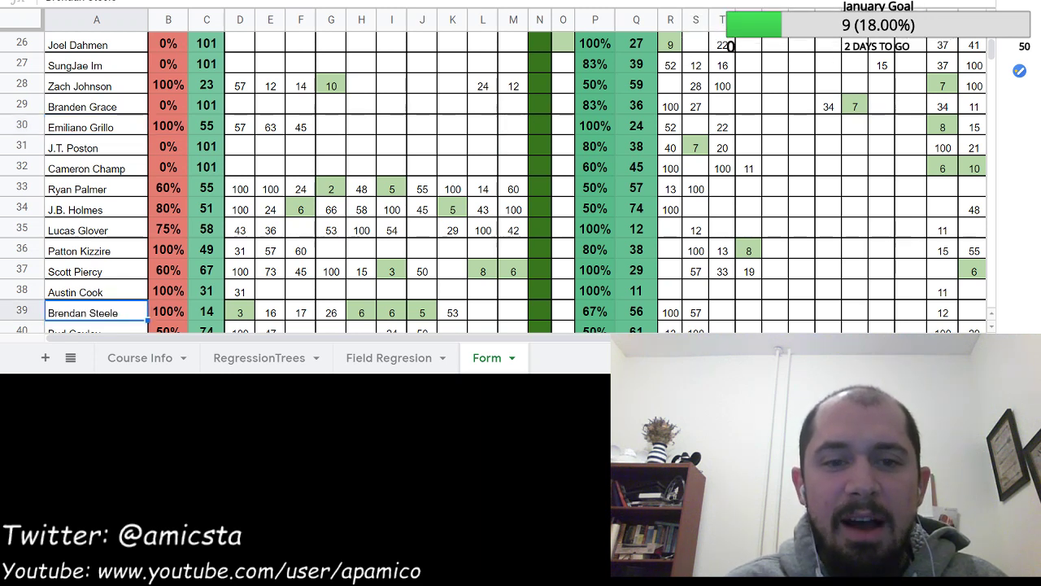
- Examine Brendan Steele's recent tournament finishes through to the event count columns at the end of his row
click(828, 295)
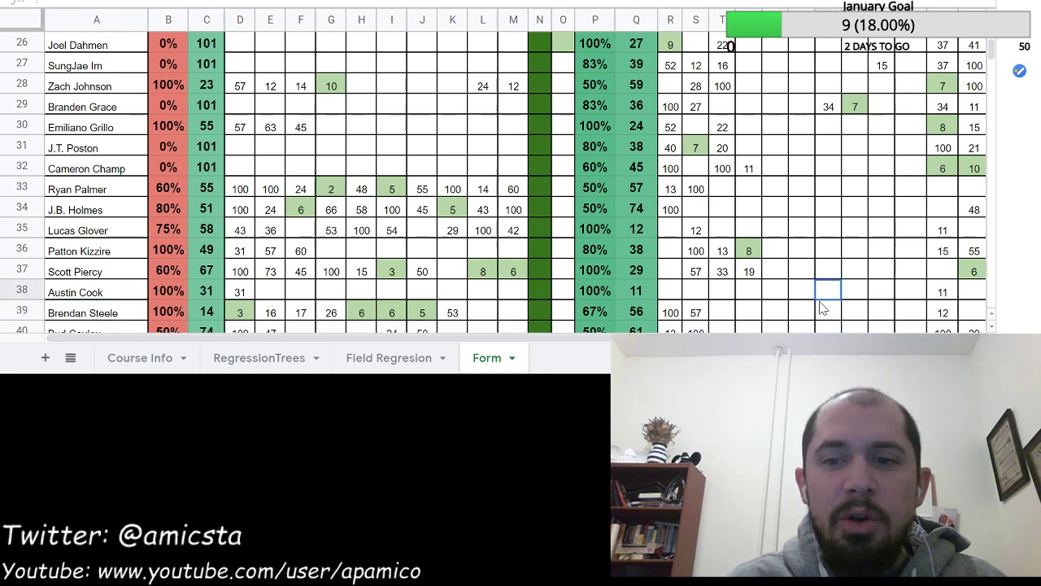
key(Down)
key(Right)
key(Right)
key(Right)
key(Right)
key(Right)
key(Right)
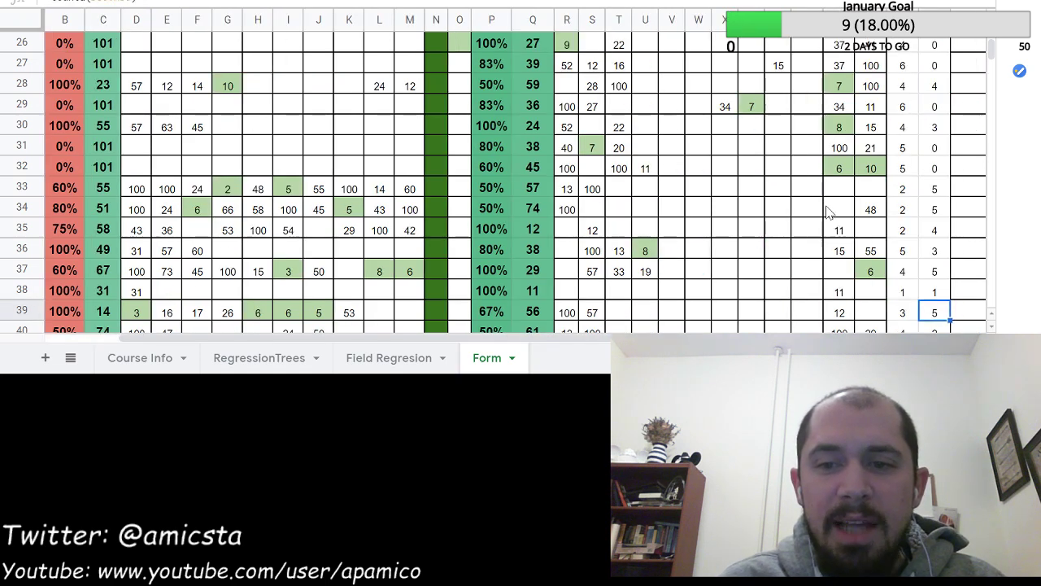
- Go back across Brendan Steele's recent form and course history results to his name
key(Left)
key(Left)
key(Left)
key(Left)
key(Left)
key(Left)
key(Left)
key(Left)
key(Left)
key(Left)
key(Left)
key(Left)
key(Left)
key(Left)
key(Left)
key(Left)
key(Left)
key(Left)
key(Left)
key(Left)
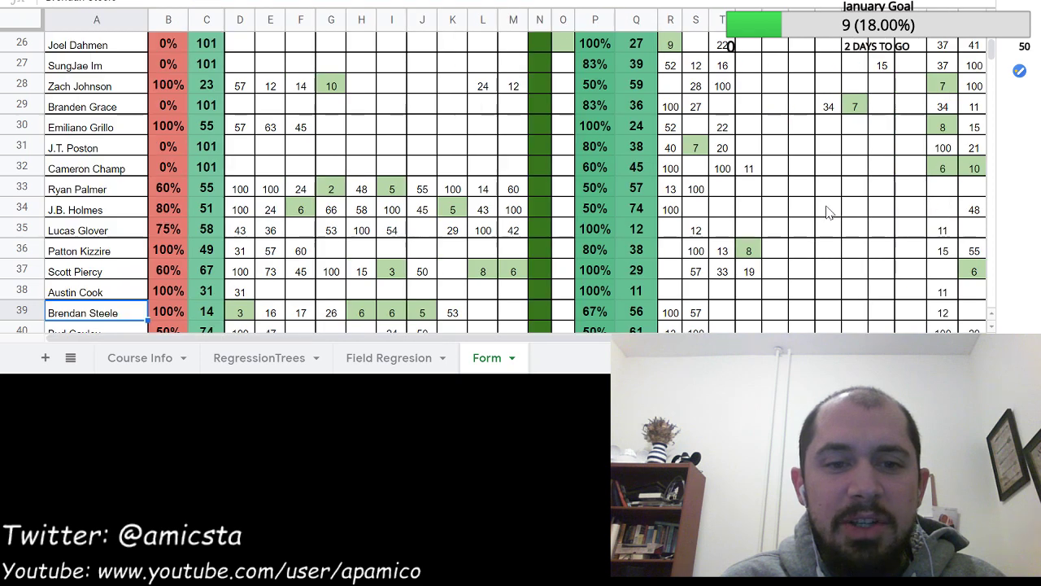
- Examine Brendan Steele's course history finishes in columns D to J and return to his name
key(Right)
key(Right)
key(Right)
key(Right)
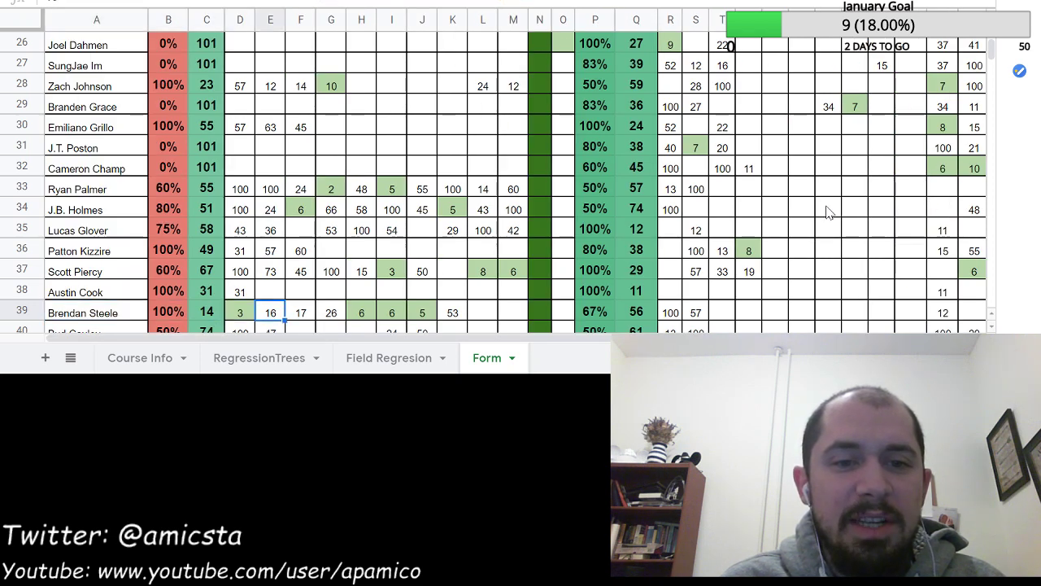
key(Right)
key(Right)
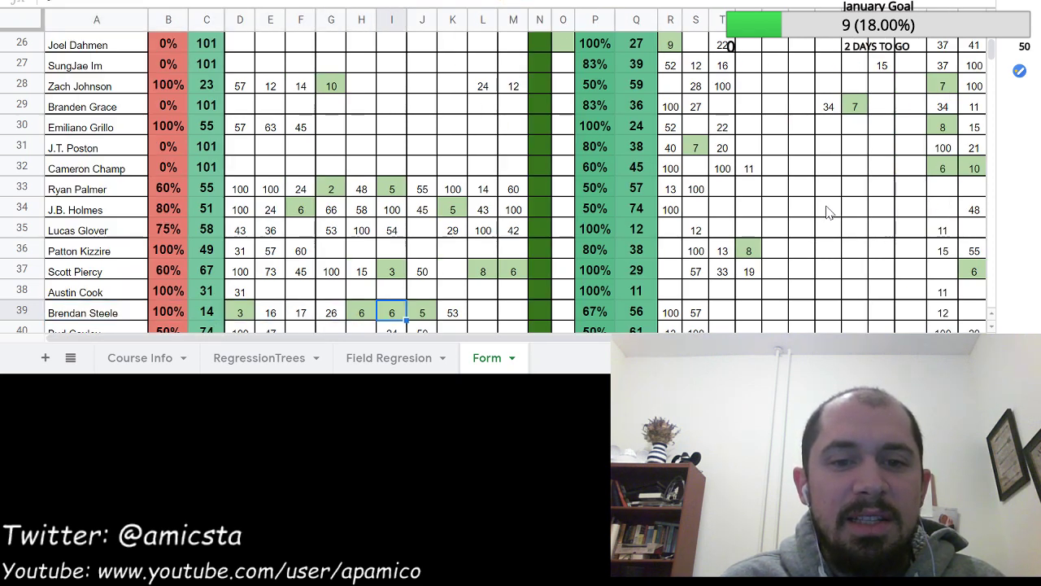
key(Right)
key(Left)
key(Left)
key(Left)
key(Left)
key(Left)
key(Left)
key(Left)
key(Left)
key(Left)
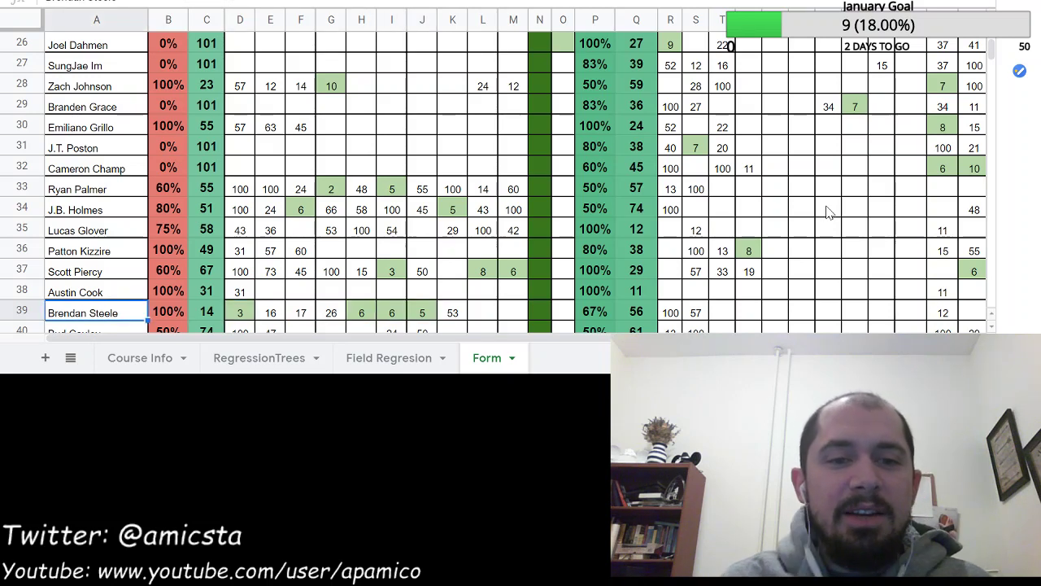
- Return to the Field Regresion sheet and review Brendan Steele's p(cut) and Cash Total
click(423, 358)
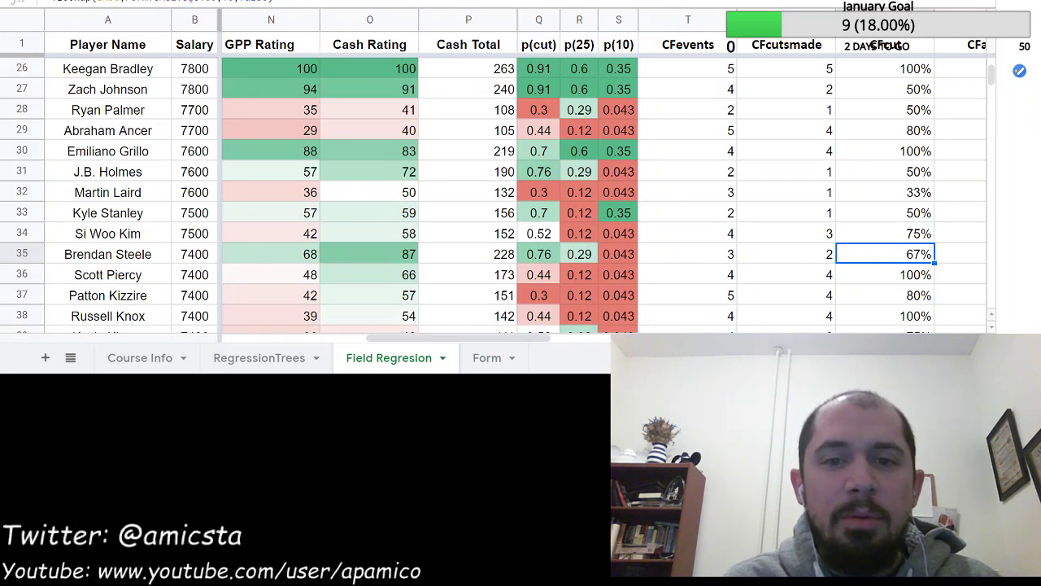
key(Left)
key(Left)
key(Left)
key(Left)
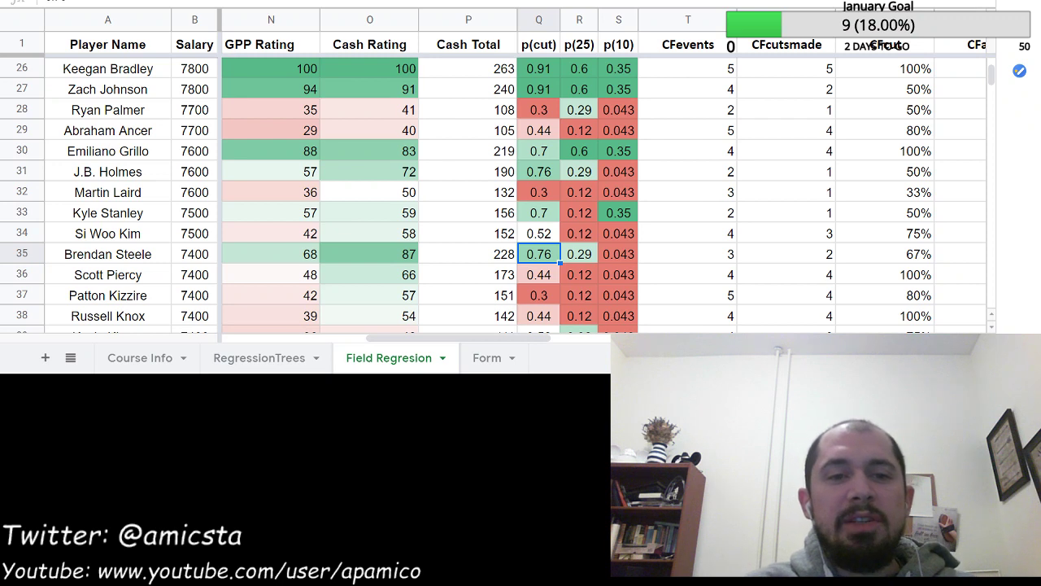
key(Left)
key(Left)
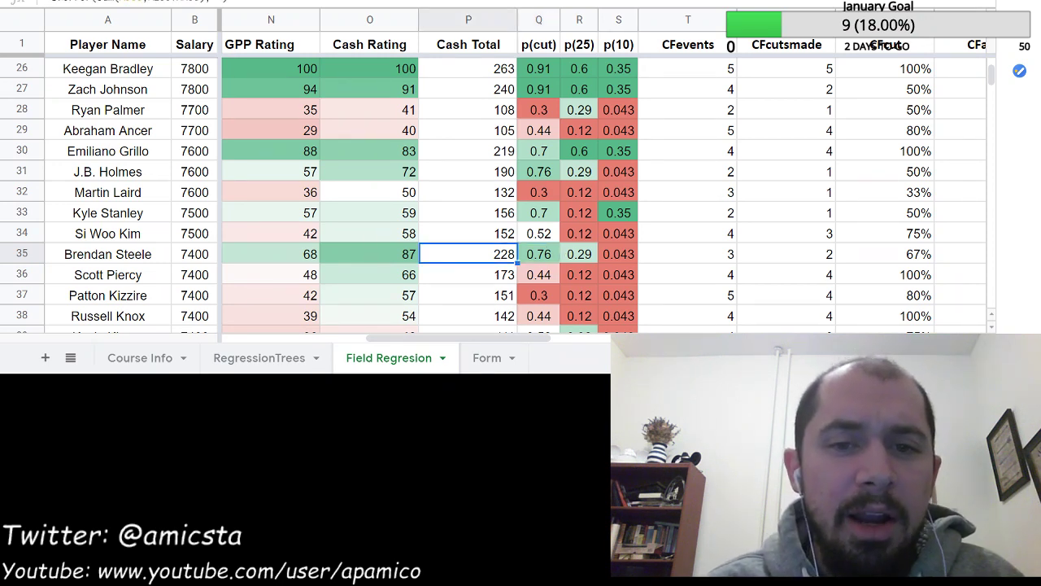
key(Right)
key(Right)
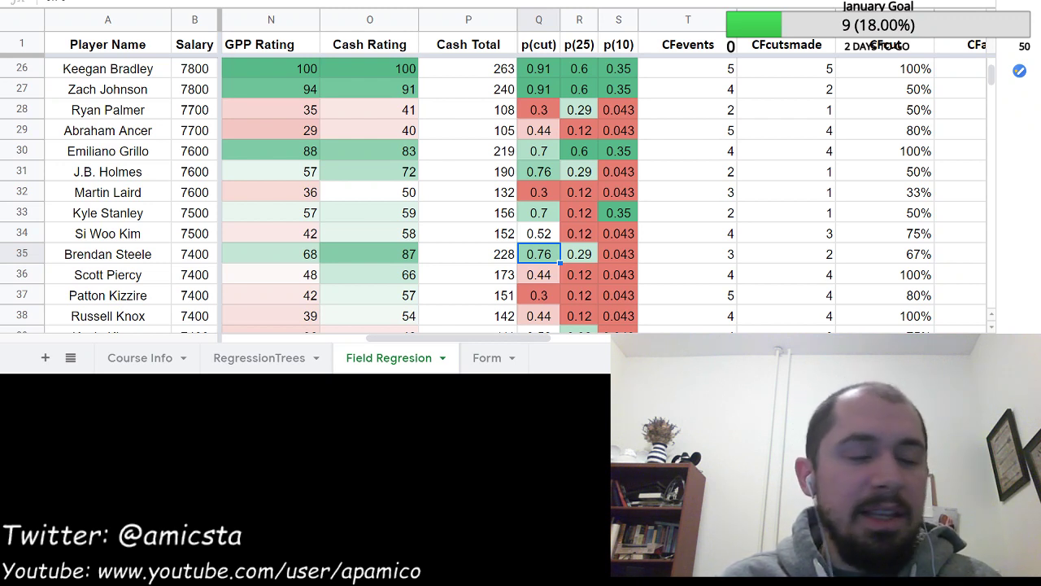
- Scan the Cash Ratings from Brendan Steele down through the 7300 and 7200 salary golfers to Beau Hossler
key(Left)
key(Left)
key(Down)
key(Down)
key(Down)
key(Down)
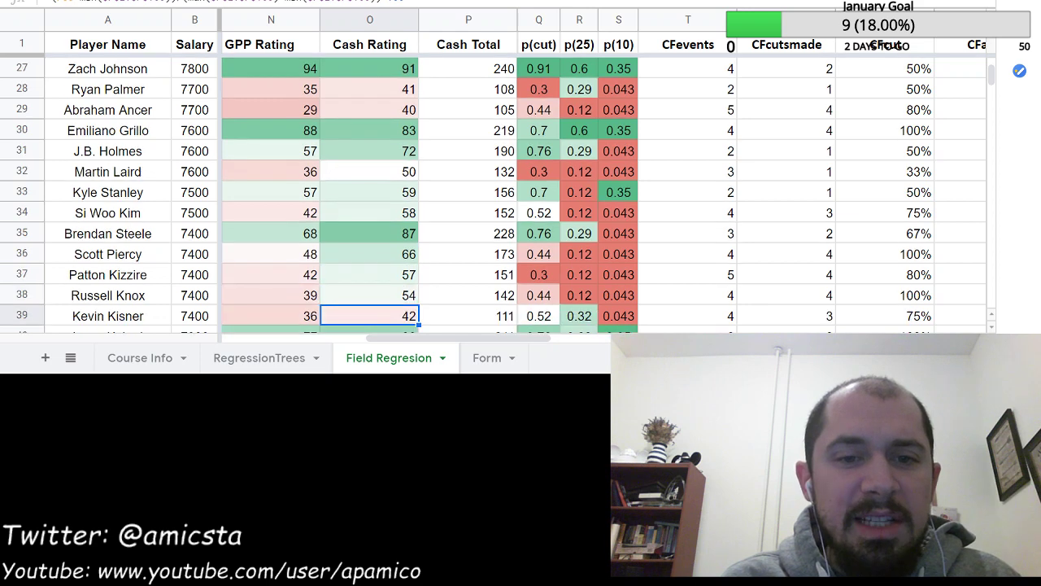
key(Down)
key(Down)
key(Down)
key(Down)
key(Down)
key(Down)
key(Down)
key(Down)
key(Down)
key(Down)
key(Down)
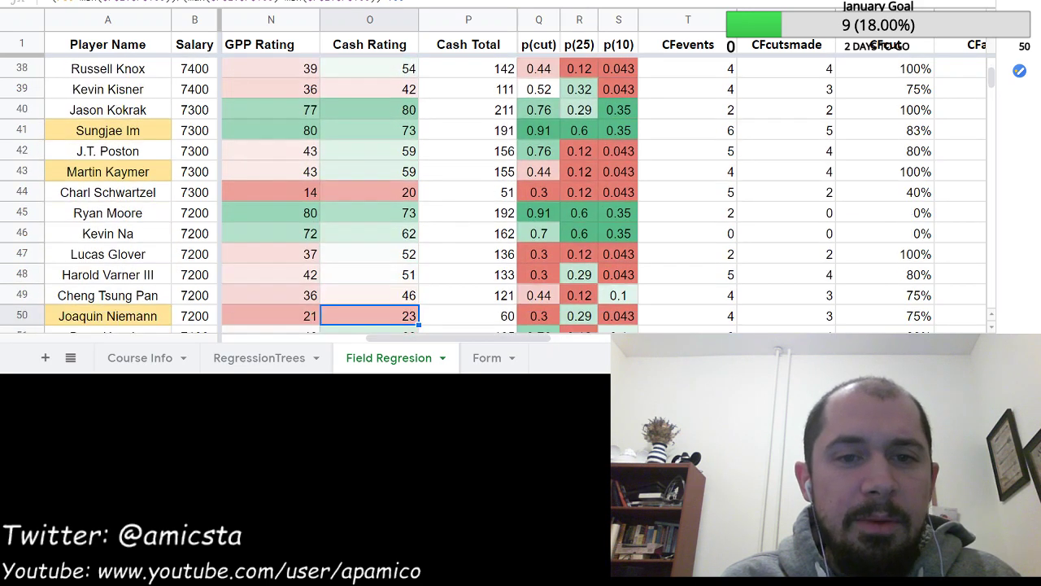
key(Down)
- Recheck the Cash Ratings back up to Kevin Kisner and settle on Sungjae Im's rating
key(Up)
key(Up)
key(Up)
key(Up)
key(Up)
key(Up)
key(Up)
key(Up)
key(Up)
key(Up)
key(Up)
key(Up)
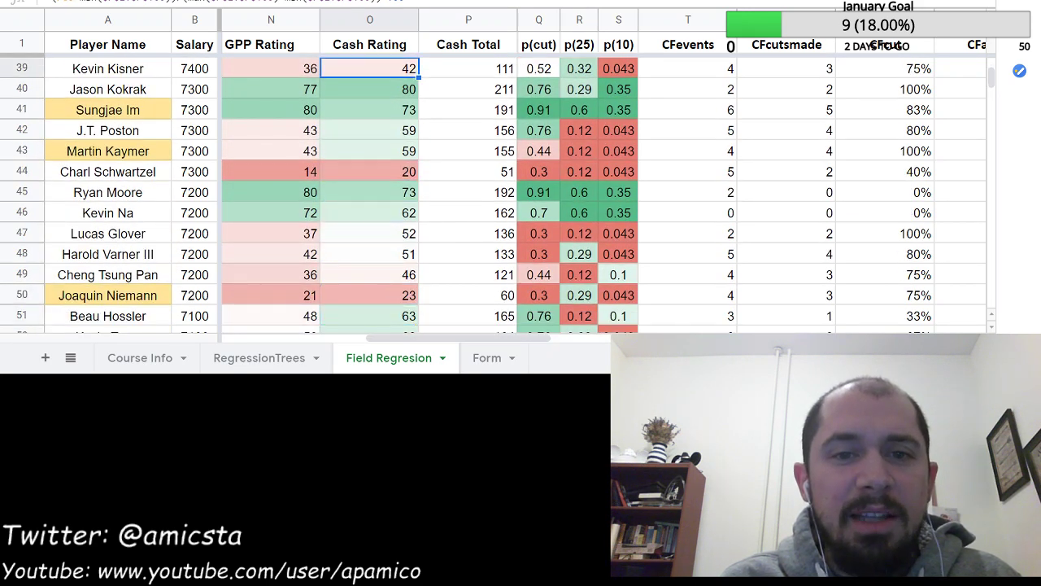
key(Down)
key(Down)
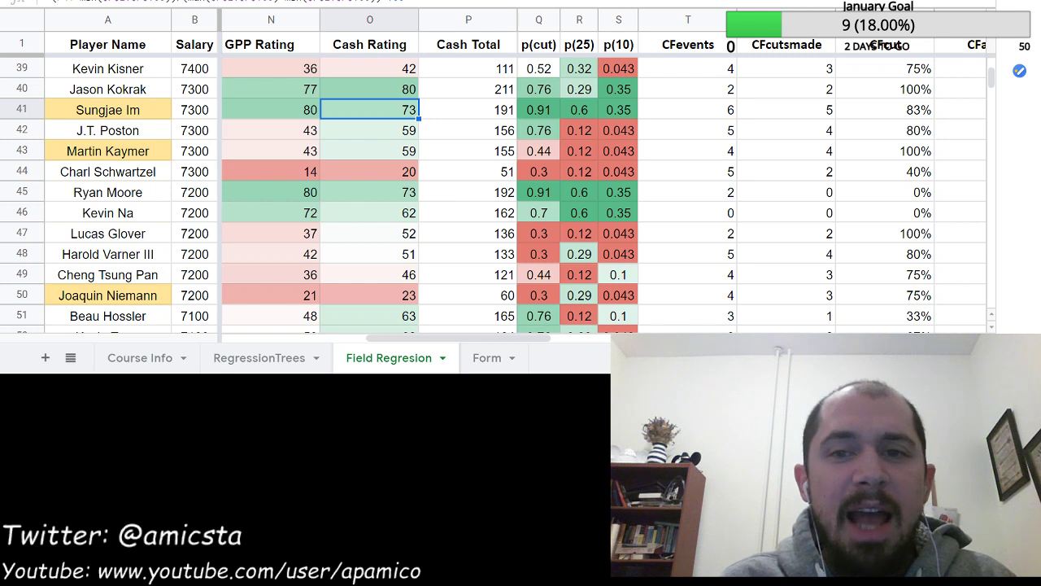
- Review Sungjae Im's current-form events, cuts made and cut percentage in the CF columns
key(Right)
key(Right)
key(Right)
key(Right)
key(Right)
key(Right)
key(Right)
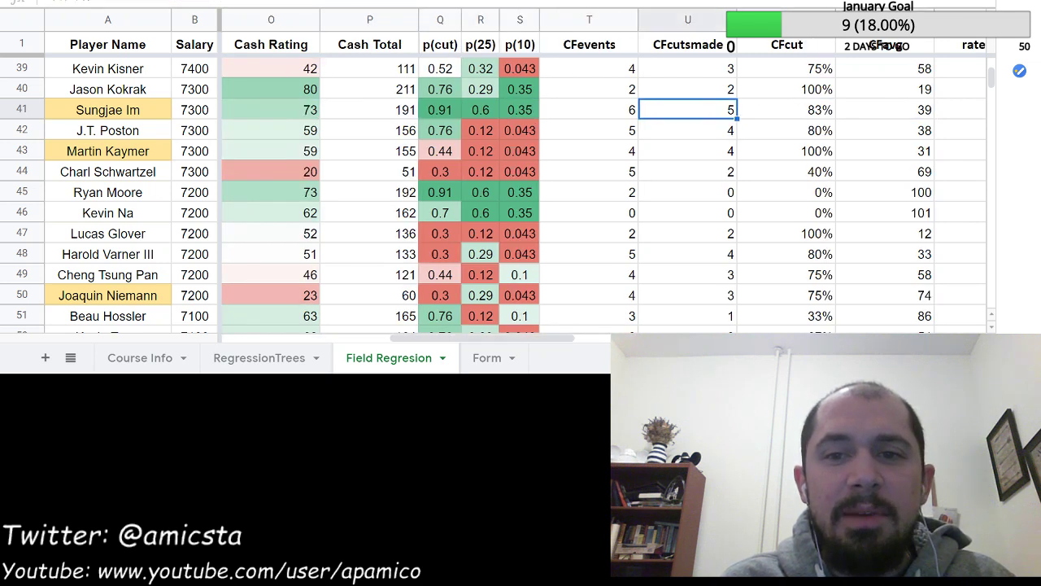
key(Right)
key(Left)
key(Left)
key(Right)
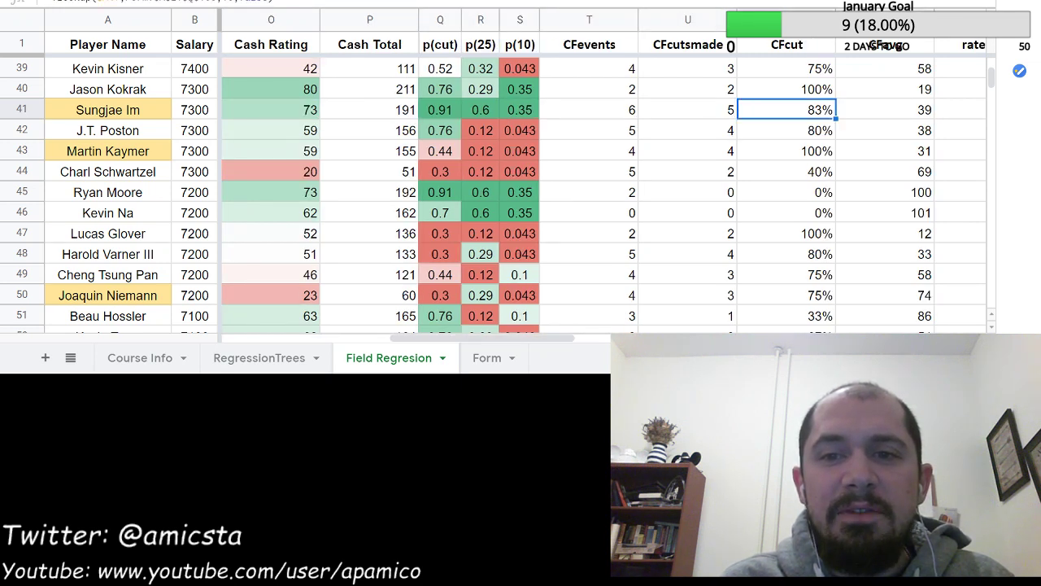
- Examine Sungjae Im's form rate columns and CFSum through to his course history cut percentage in CHcut
key(Right)
key(Right)
key(Right)
key(Right)
key(Right)
key(Right)
key(Right)
key(Right)
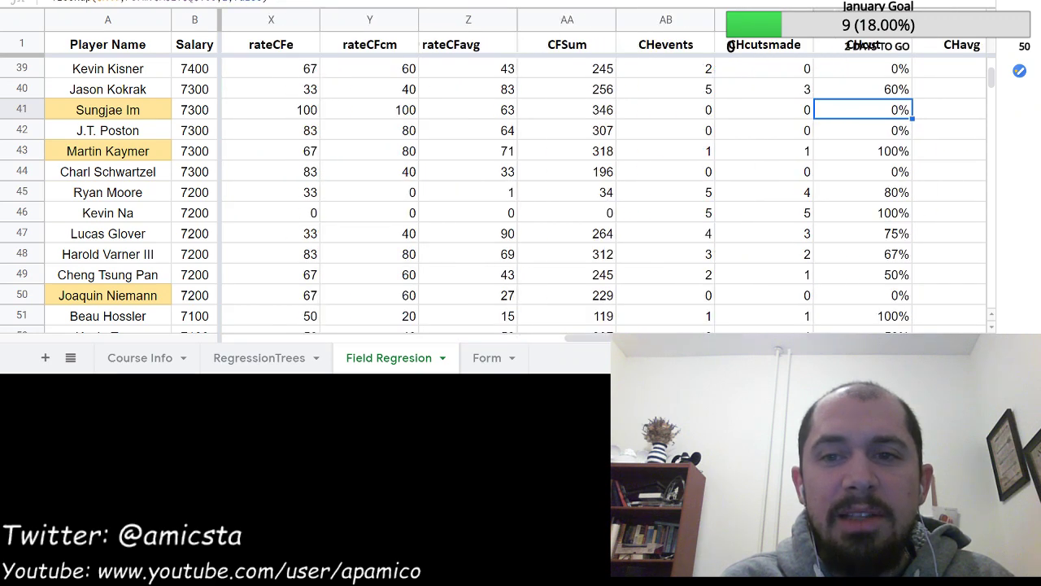
key(Right)
key(Right)
key(Left)
key(Left)
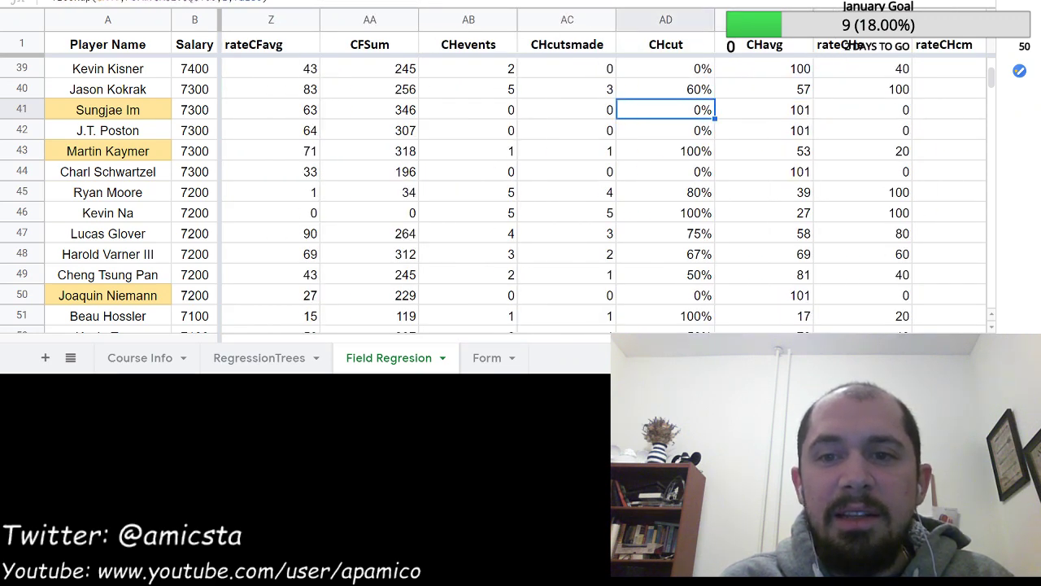
- Review Sungjae Im's CashStatRating, GPPStatRating, Form Rating and Course History Rating
key(Right)
key(Right)
key(Right)
key(Right)
key(Right)
key(Right)
key(Right)
key(Right)
key(Right)
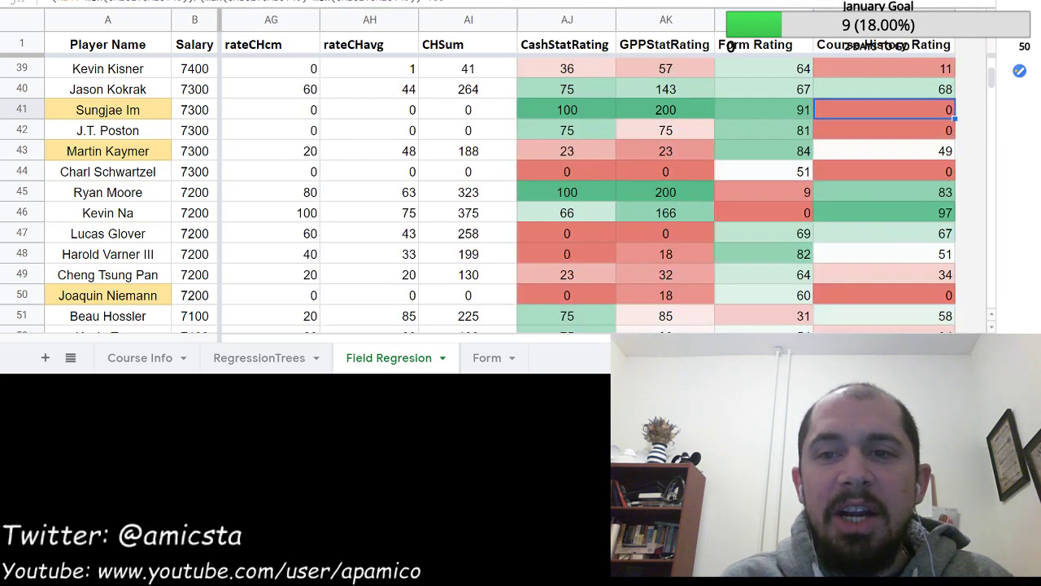
- Go back along Sungjae Im's row to examine his underlying stats around Doubles Avoided
key(Left)
key(Left)
key(Left)
key(Left)
key(Left)
key(Left)
key(Left)
key(Left)
key(Left)
key(Left)
key(Left)
key(Left)
key(Left)
key(Left)
key(Left)
key(Left)
key(Left)
key(Left)
key(Left)
key(Left)
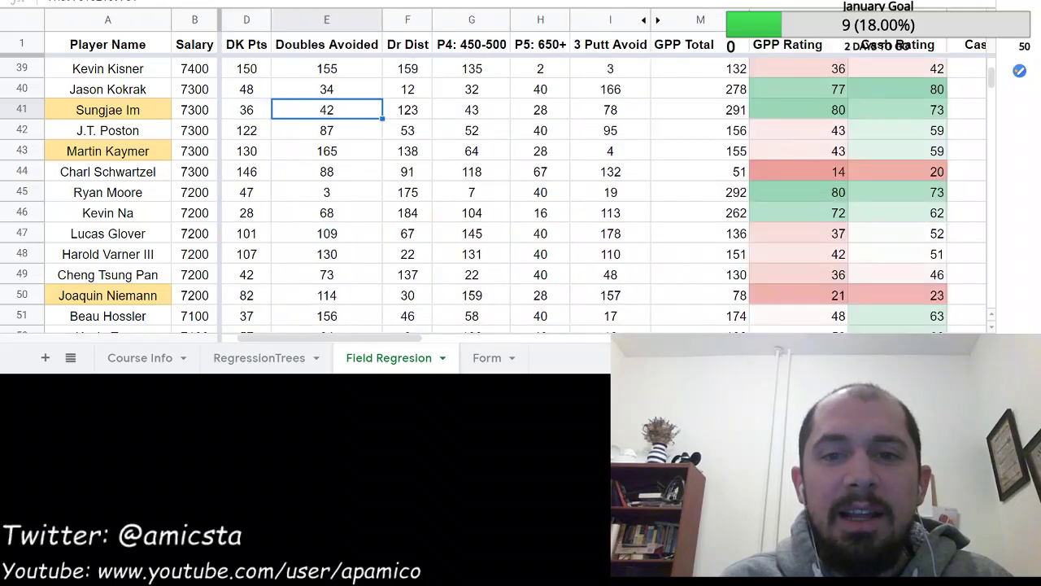
- Look across Sungjae Im's stat ranks and ratings into the CF columns, returning to his p(25)
key(Right)
key(Right)
key(Right)
key(Right)
key(Right)
key(Right)
key(Right)
key(Right)
key(Right)
key(Right)
key(Right)
key(Right)
key(Right)
key(Right)
key(Right)
key(Right)
key(Left)
key(Left)
key(Left)
key(Left)
key(Left)
key(Left)
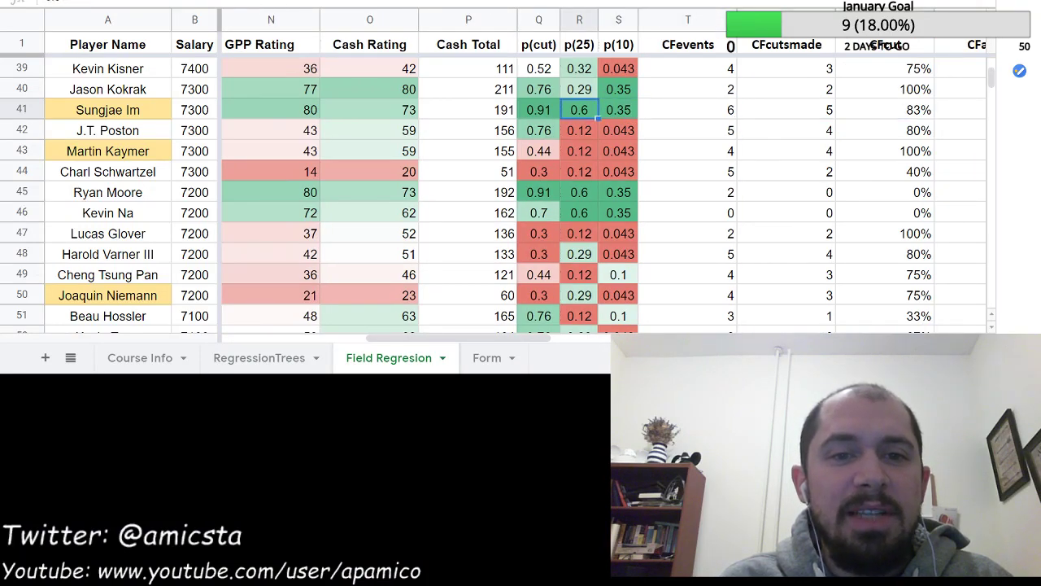
- Compare Sungjae Im's p(cut), p(25) and p(10) finish probabilities
key(Right)
key(Right)
key(Right)
key(Right)
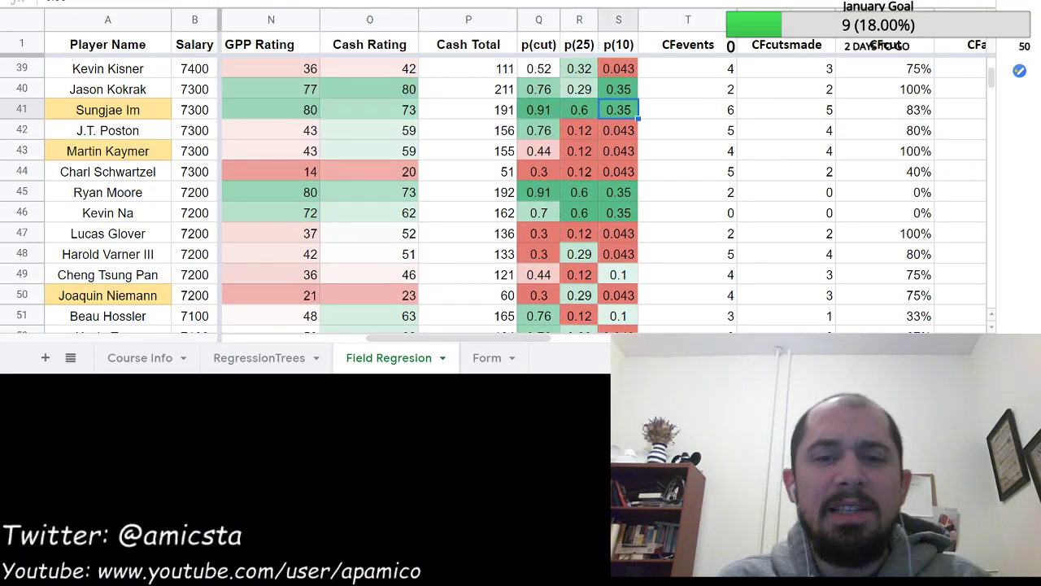
key(Left)
key(Left)
key(Right)
key(Right)
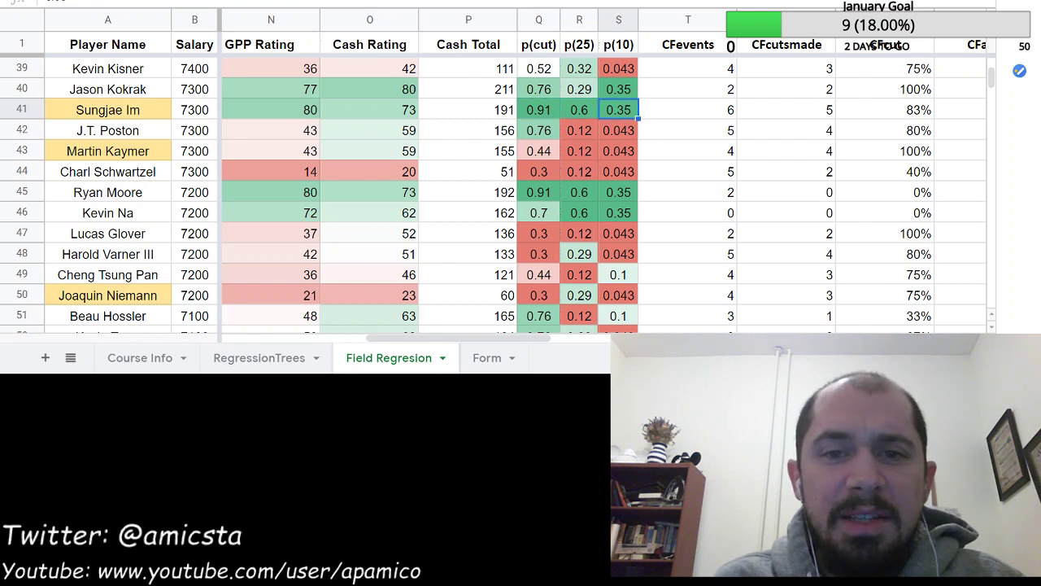
key(Left)
key(Left)
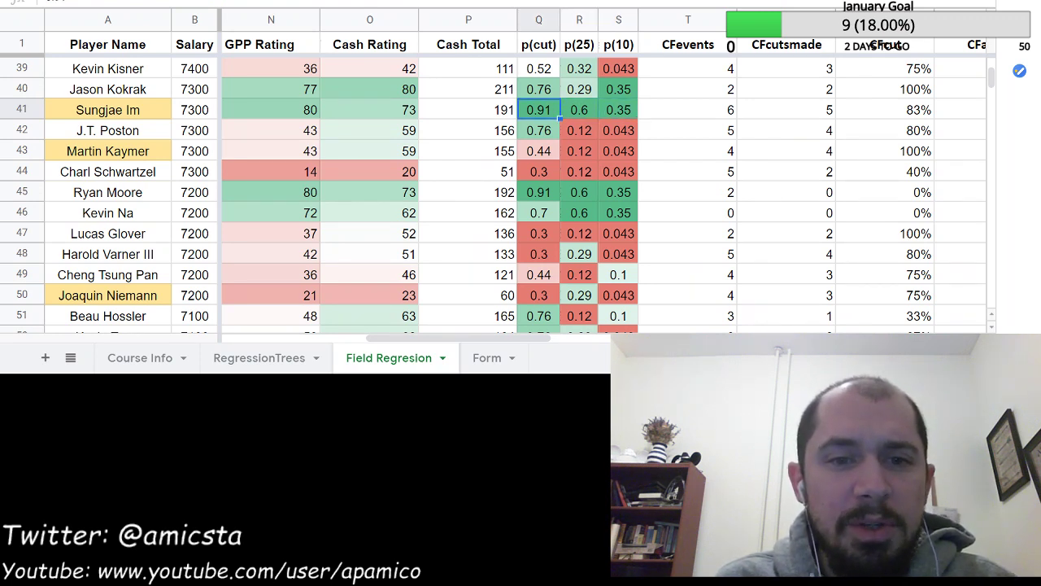
- Scan the p(cut) values from Sungjae Im past Ryan Moore and Kevin Na down to Robert Streb
key(Down)
key(Down)
key(Down)
key(Down)
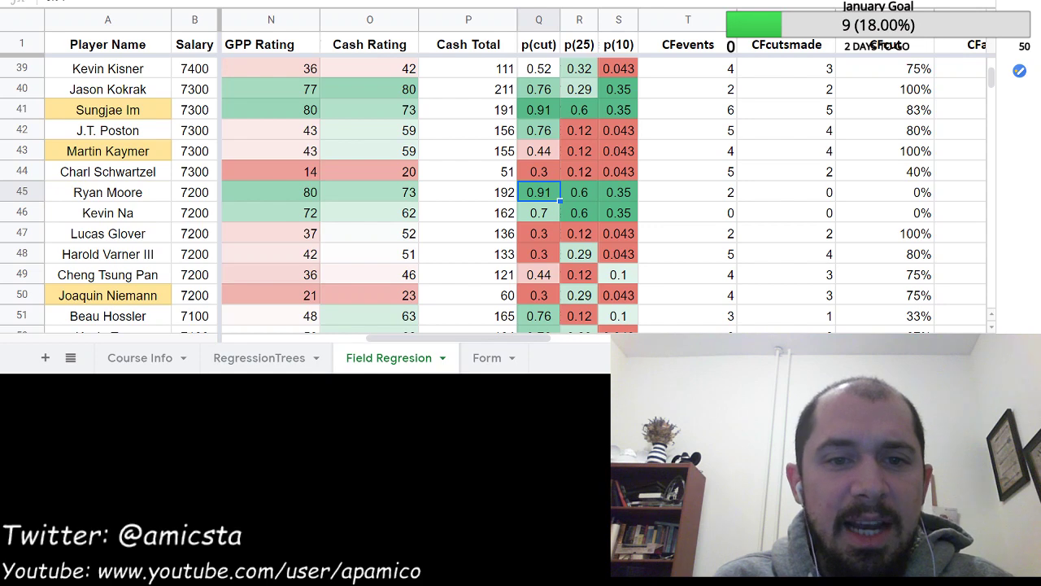
key(Down)
key(Down)
key(Down)
key(Down)
key(Down)
key(Down)
key(Down)
key(Down)
key(Down)
key(Down)
key(Down)
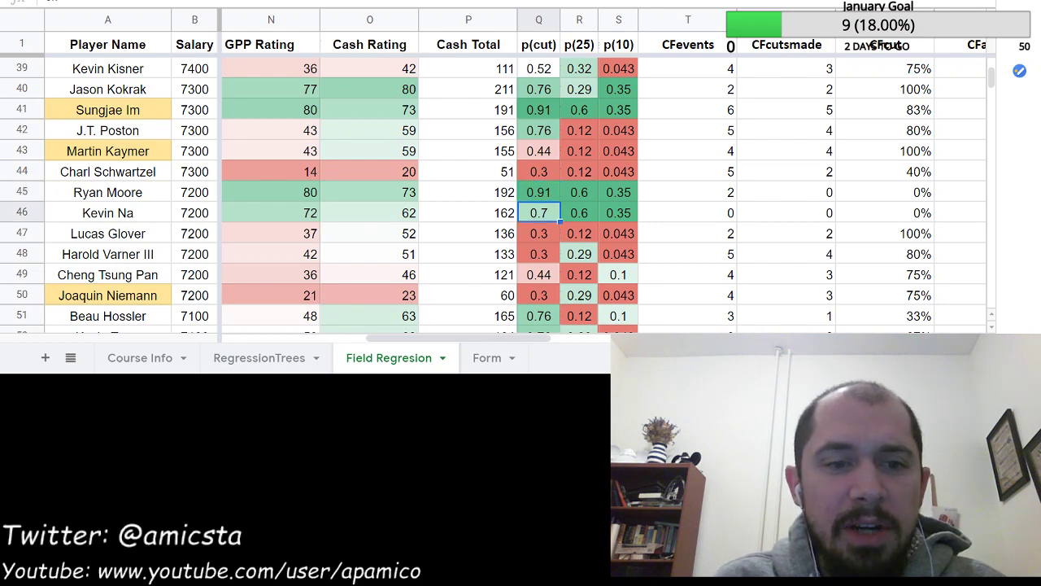
key(Down)
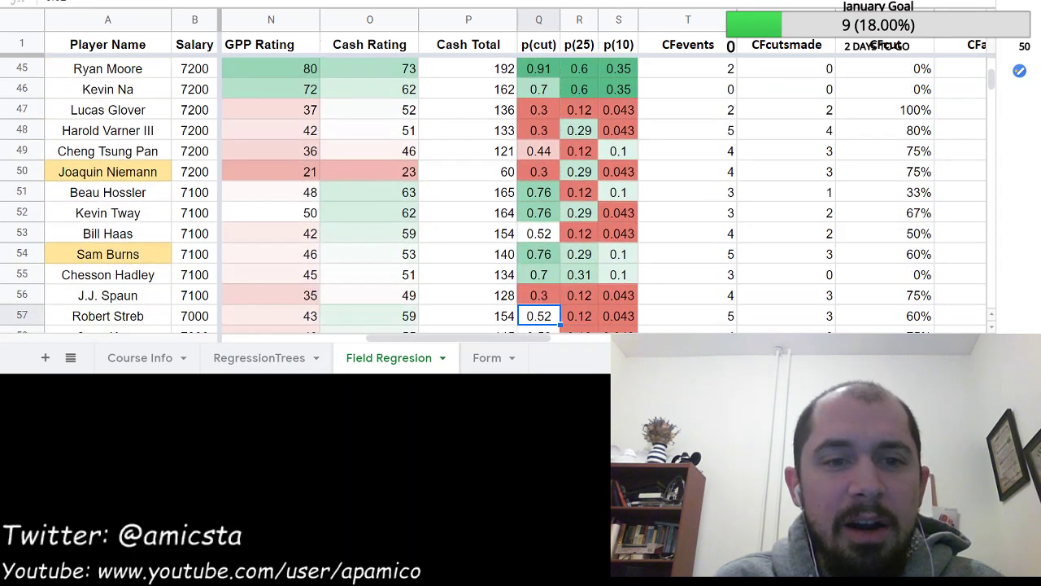
- Recheck the p(cut) values back up from Robert Streb to the golfers around Beau Hossler
key(Up)
key(Up)
key(Up)
key(Up)
key(Up)
key(Up)
key(Up)
key(Up)
key(Down)
key(Down)
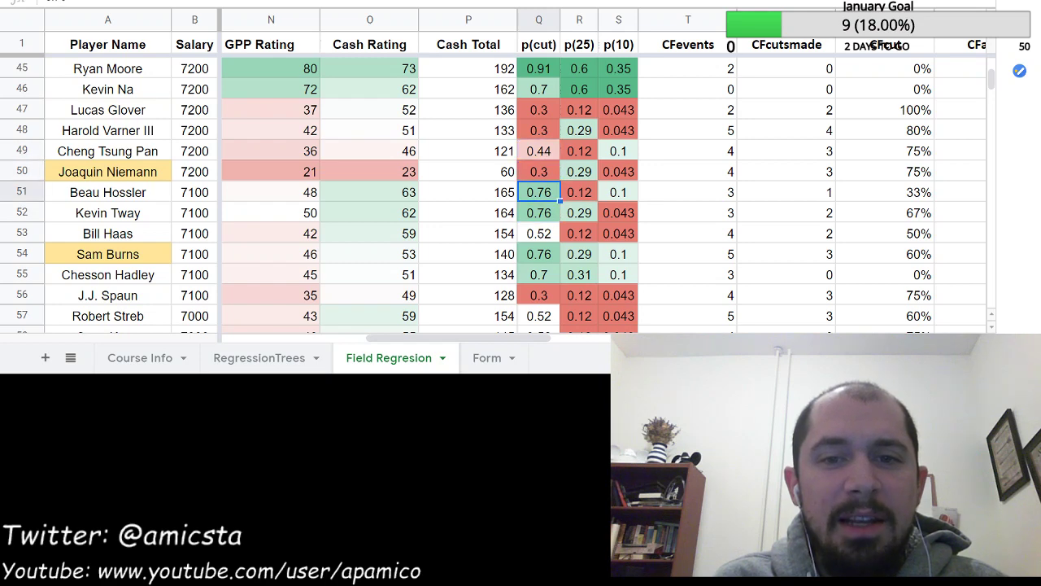
key(Up)
- Scan p(cut) from Beau Hossler down through the 7100, 7000 and 6900 salary golfers to Ryan Armour
key(Down)
key(Down)
key(Down)
key(Down)
key(Down)
key(Down)
key(Down)
key(Down)
key(Down)
key(Down)
key(Down)
key(Down)
key(Down)
key(Down)
key(Down)
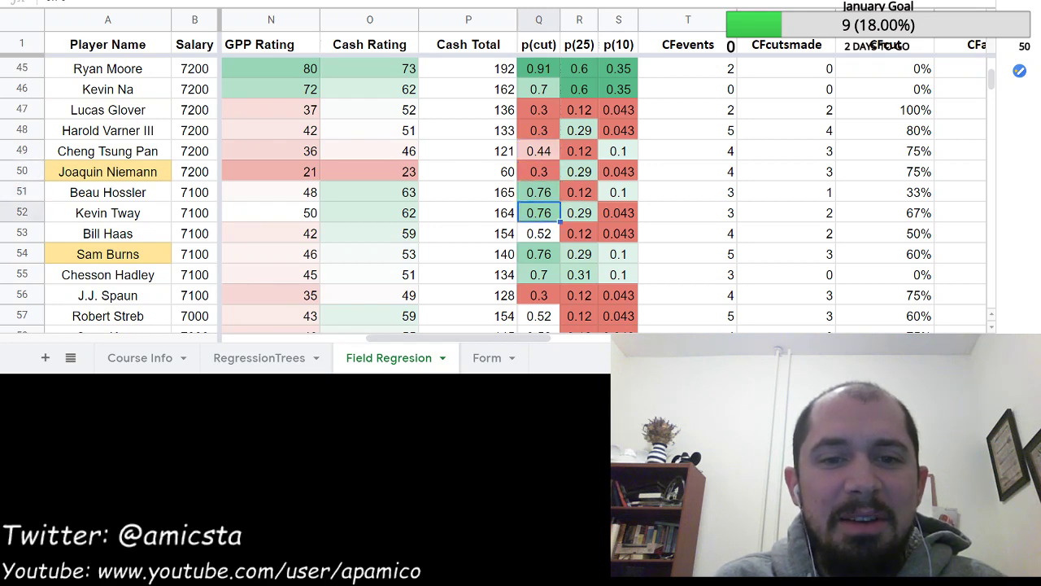
key(Down)
key(Down)
key(Down)
key(Down)
key(Down)
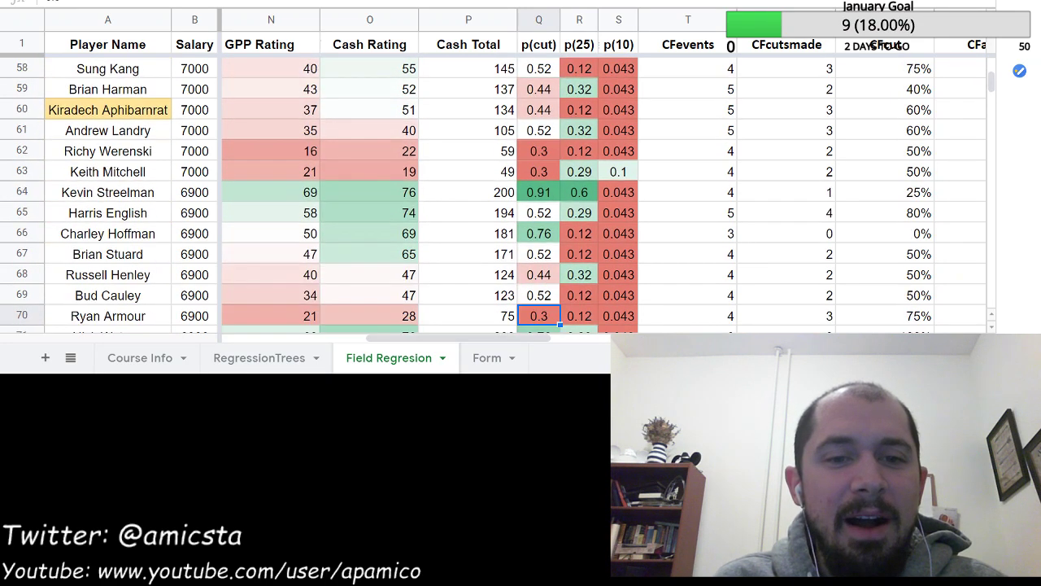
- Check p(cut) for the 6800 salary golfers from Nick Watney down to Ted Potter Jr
key(Down)
key(Down)
key(Down)
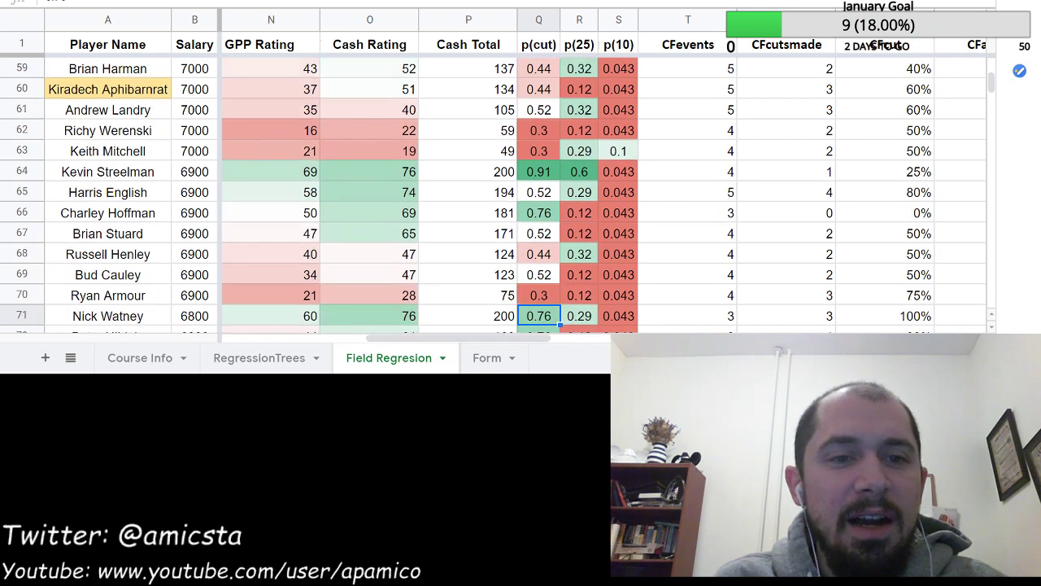
key(Down)
key(Down)
key(Down)
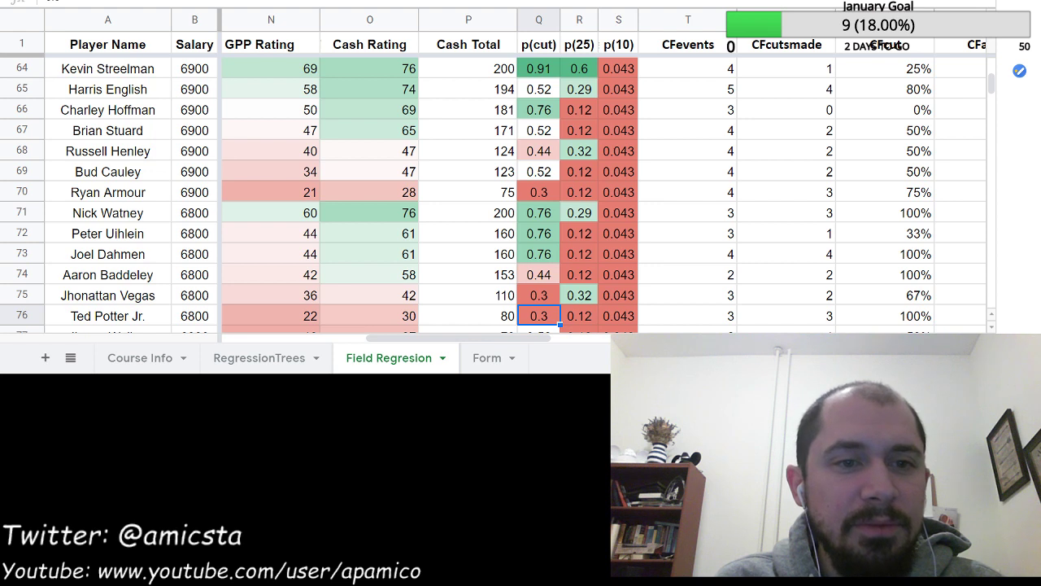
- Review the Cash Ratings from Ted Potter Jr. back up to Kevin Streelman
key(Left)
key(Left)
key(Up)
key(Up)
key(Up)
key(Up)
key(Up)
key(Up)
key(Up)
key(Up)
key(Up)
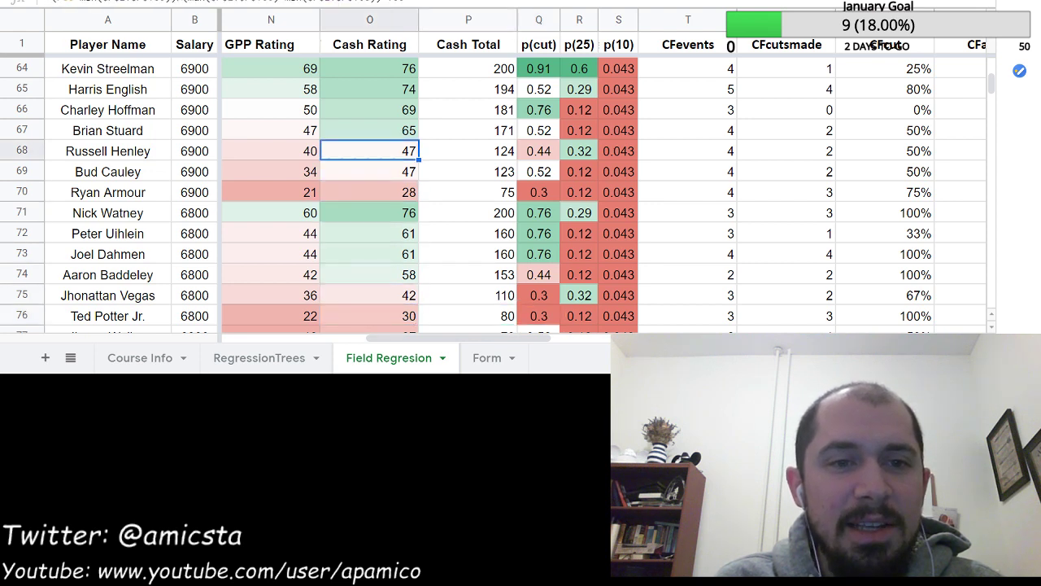
key(Up)
key(Up)
key(Up)
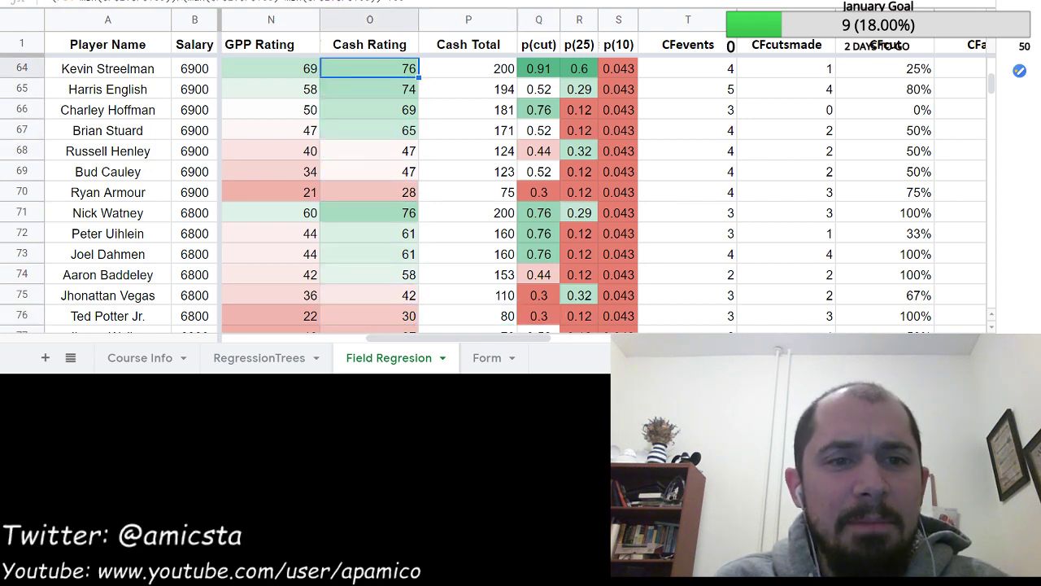
- Check Kevin Streelman's Cash Total beside his Cash Rating and move on to Harris English's Cash Rating
key(Right)
key(Right)
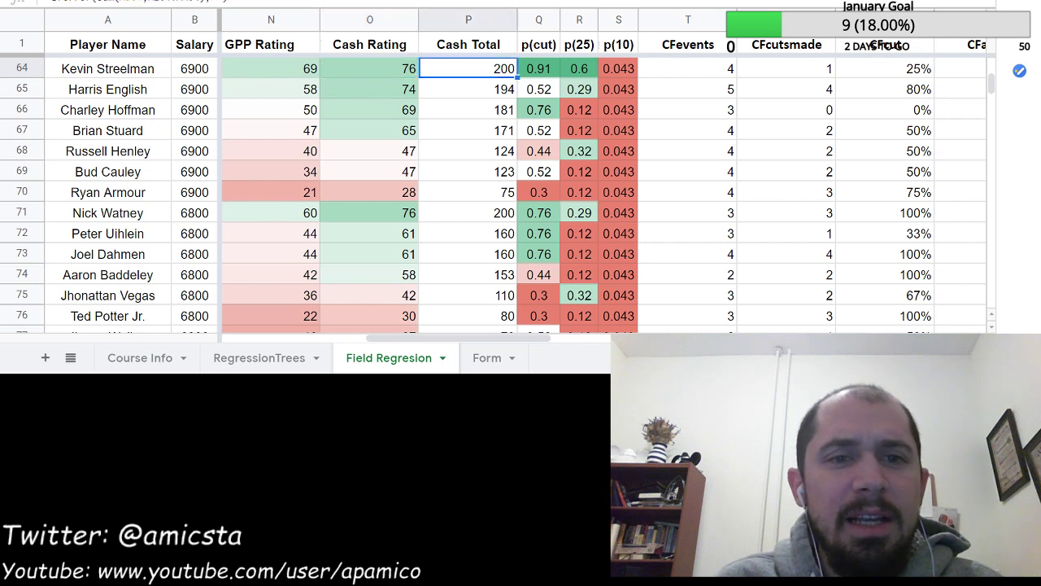
key(Left)
key(Left)
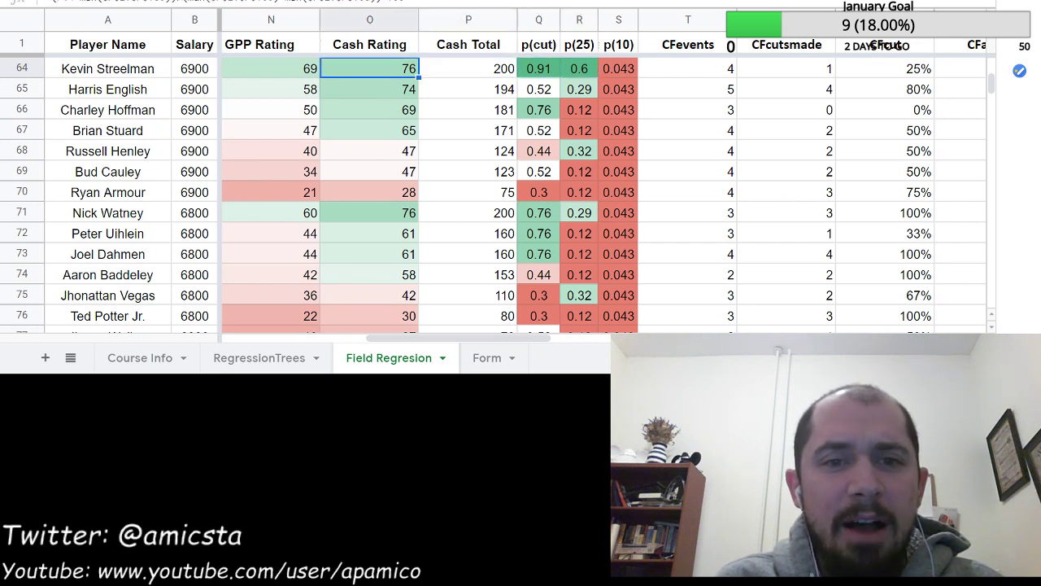
key(Down)
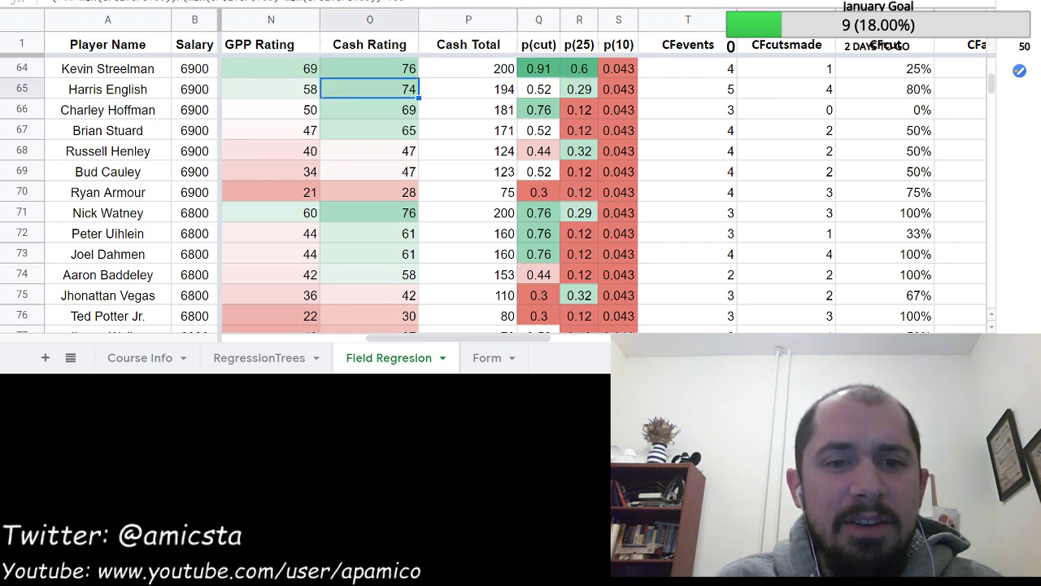
- Scan the Cash Ratings from Harris English down through the 6900 and 6800 salary golfers to Ollie Schniederjans
key(Down)
key(Down)
key(Down)
key(Down)
key(Down)
key(Down)
key(Down)
key(Down)
key(Down)
key(Down)
key(Down)
key(Down)
key(Down)
key(Down)
key(Down)
key(Down)
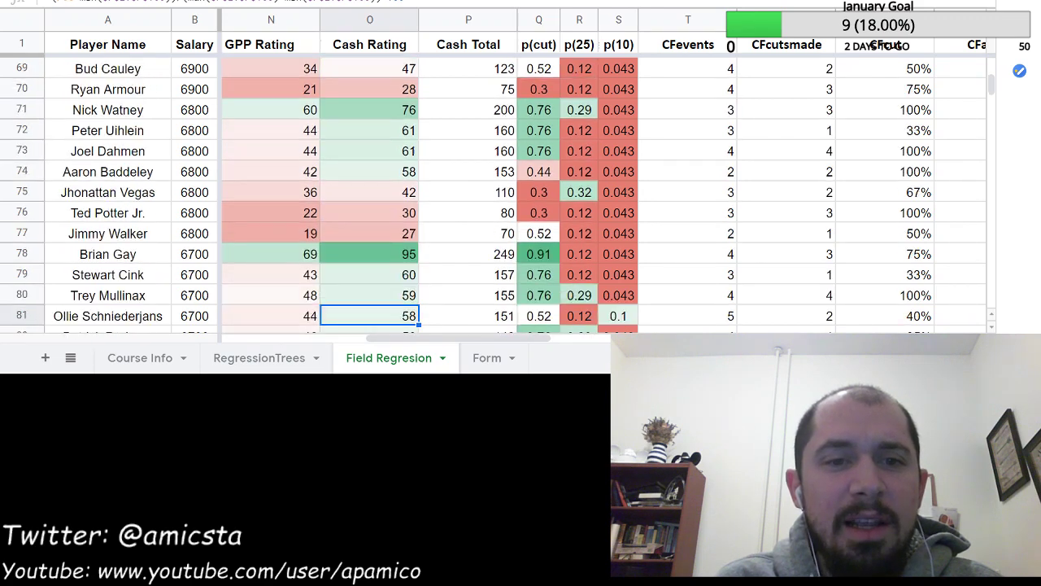
- Check the Cash Ratings from Ollie Schniederjans past Chris Kirk to the 6600 salary golfers around Jonas Blixt
key(Down)
key(Down)
key(Down)
key(Up)
key(Up)
key(Down)
key(Down)
key(Down)
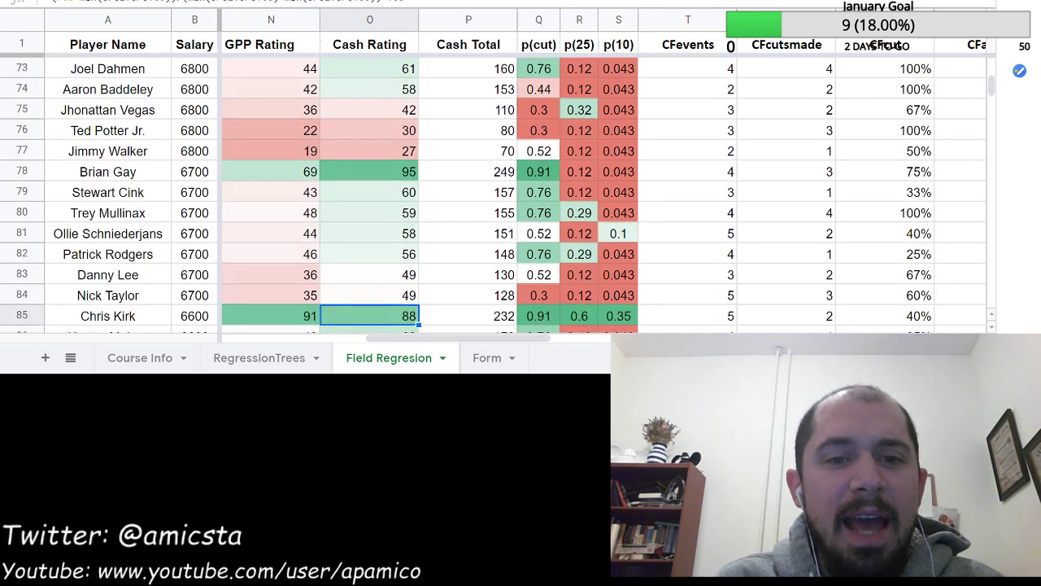
key(Down)
key(Down)
key(Down)
key(Down)
key(Down)
key(Up)
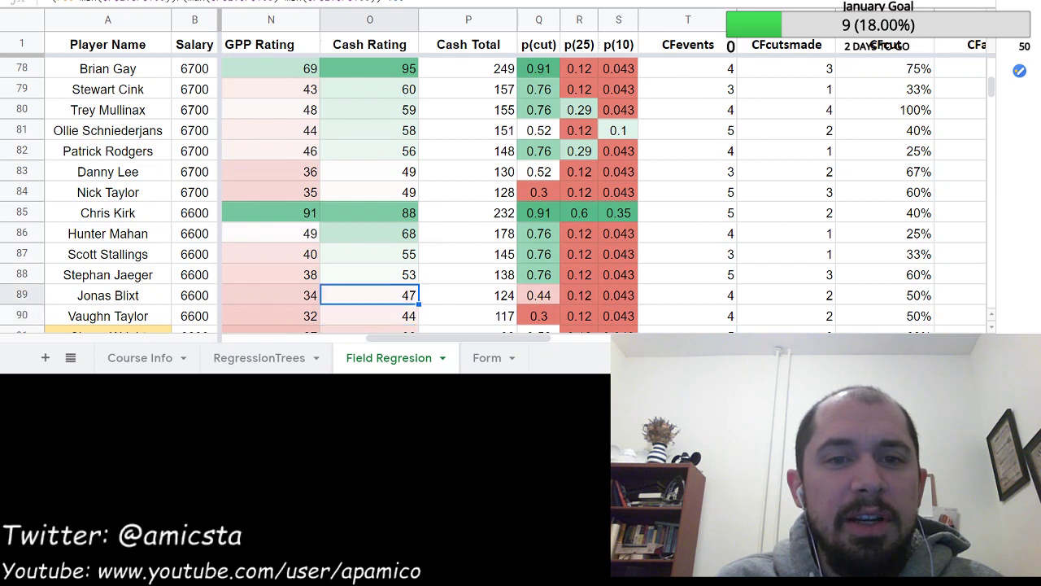
- Review the Cash Ratings from Jonas Blixt back up to Brian Gay
key(Up)
key(Up)
key(Up)
key(Up)
key(Up)
key(Up)
key(Up)
key(Up)
key(Up)
key(Up)
key(Up)
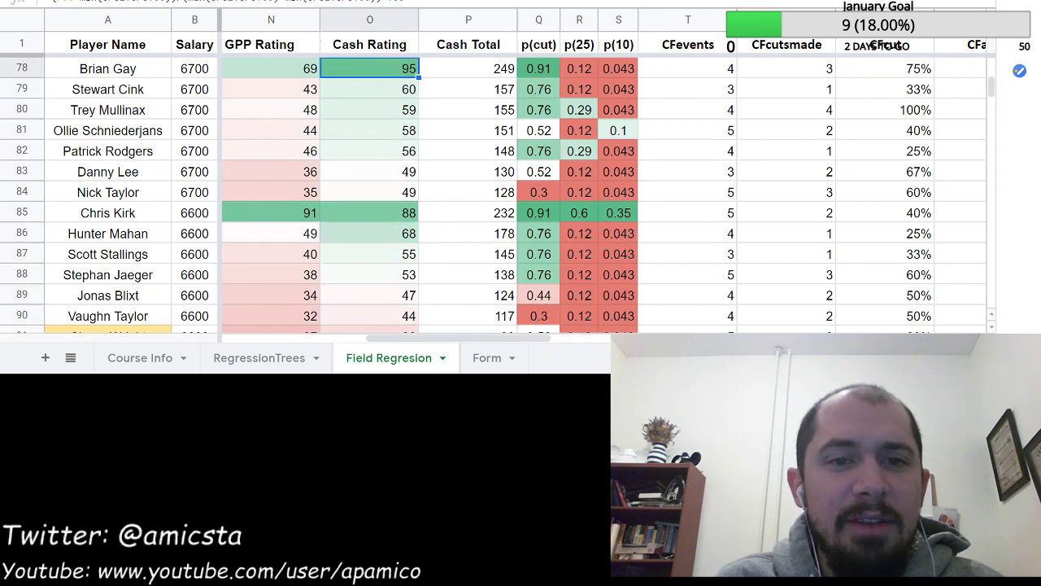
- Compare Brian Gay's Cash Rating with his p(cut)
key(Right)
key(Right)
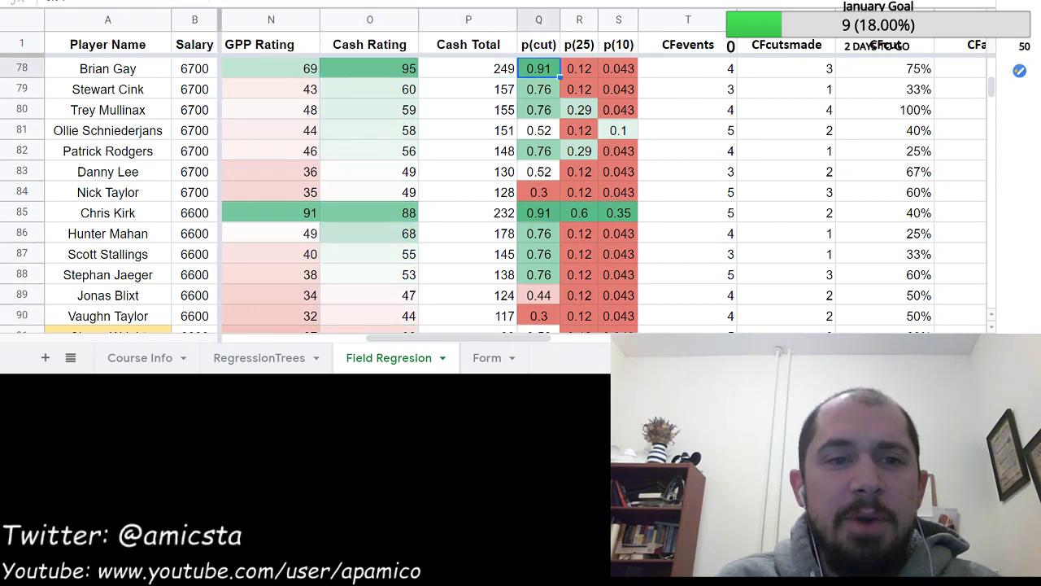
key(Left)
key(Left)
key(Right)
key(Right)
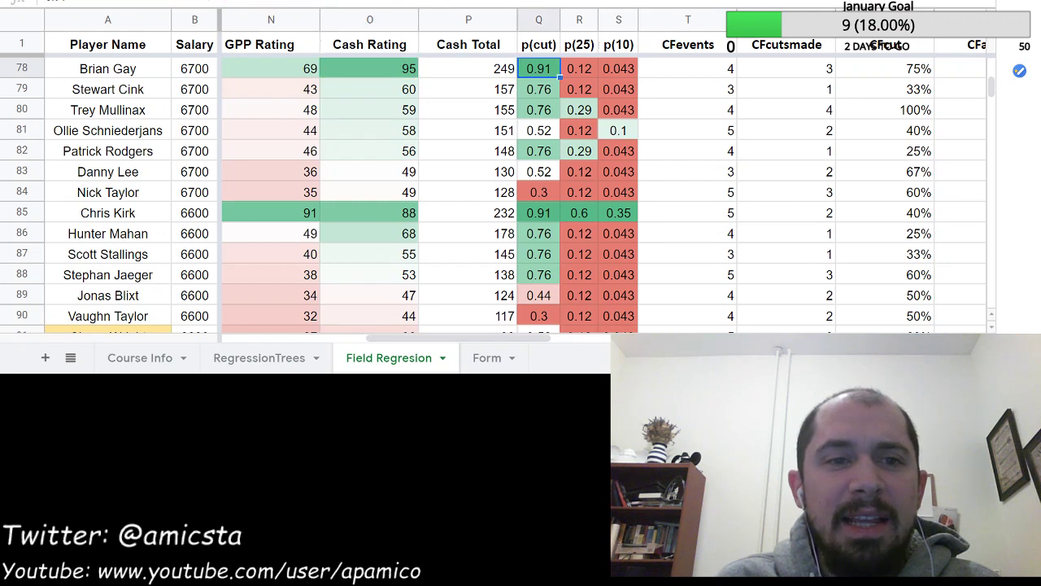
- Scan p(cut) from Brian Gay down through the 6700 salary golfers to Stephan Jaeger
key(Down)
key(Down)
key(Down)
key(Down)
key(Down)
key(Down)
key(Down)
key(Down)
key(Down)
key(Down)
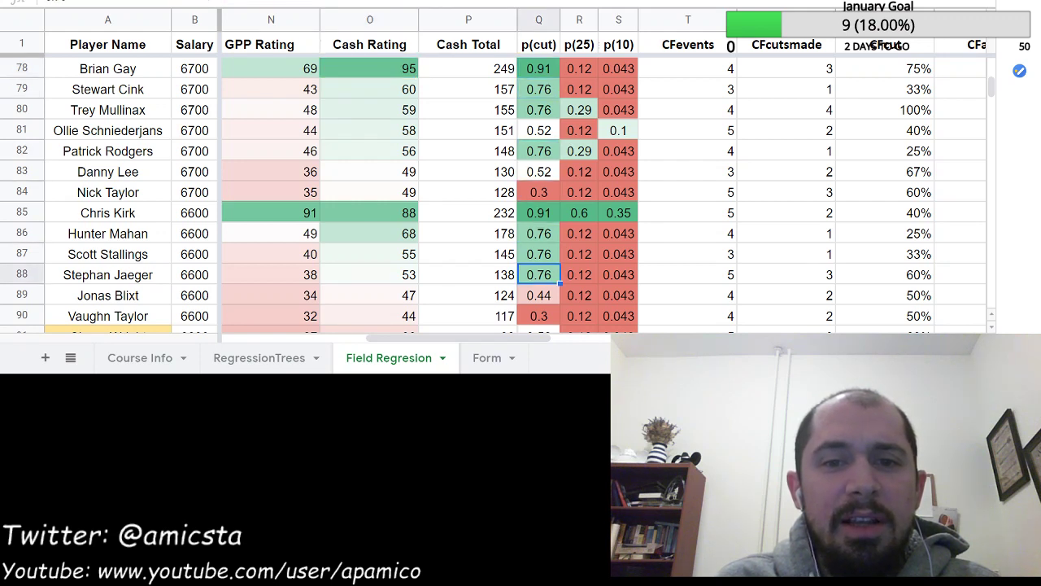
- Return to Chris Kirk's row and check his p(cut) and p(25)
key(Up)
key(Up)
key(Up)
key(Up)
key(Up)
key(Down)
key(Down)
key(Right)
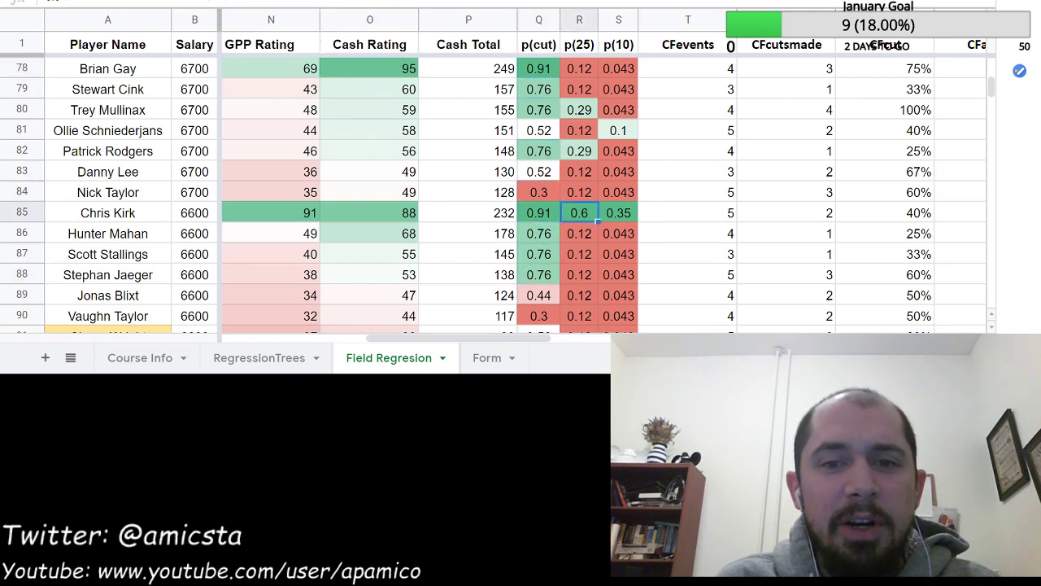
- Compare Chris Kirk's Course History Rating with those of the 6700 salary golfers up to Trey Mullinax
key(Right)
key(Right)
key(Right)
key(ctrl+Right)
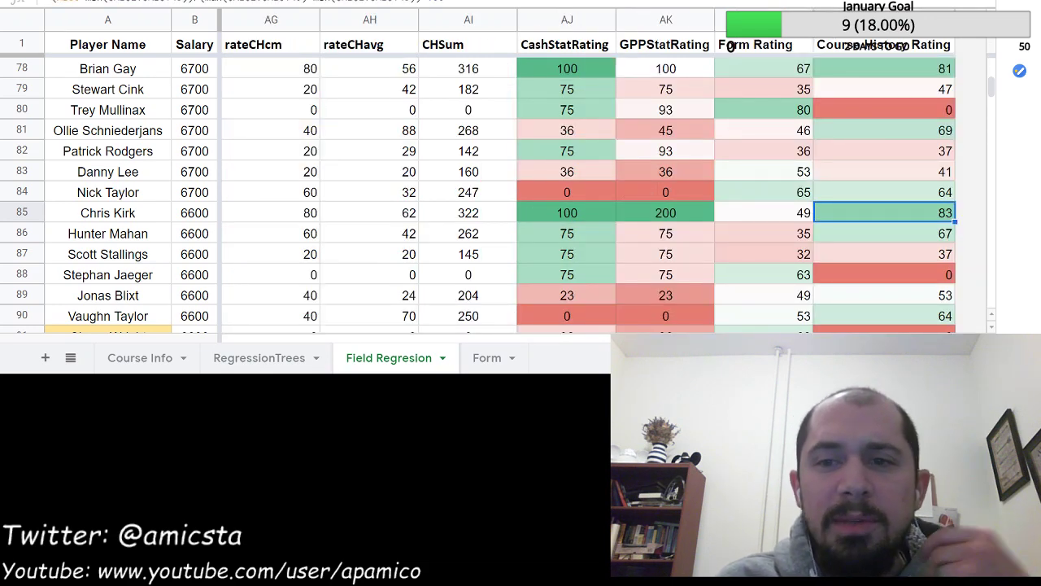
key(Up)
key(Up)
key(Up)
key(Up)
key(Up)
key(Up)
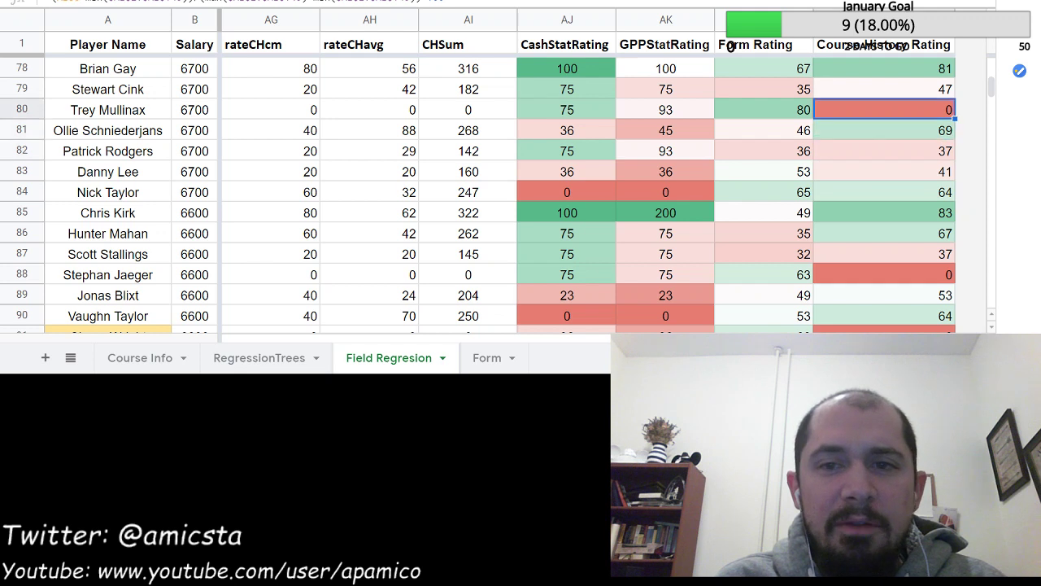
key(Down)
key(Down)
key(Down)
key(Down)
key(Down)
key(Down)
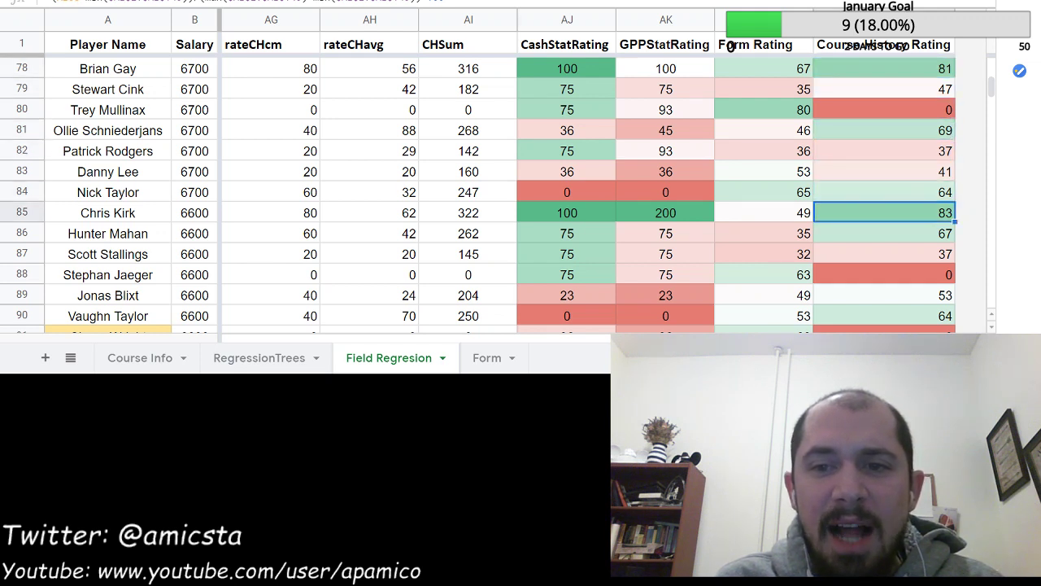
- Check Chris Kirk's Form Rating and go back along his row to p(25)
key(Left)
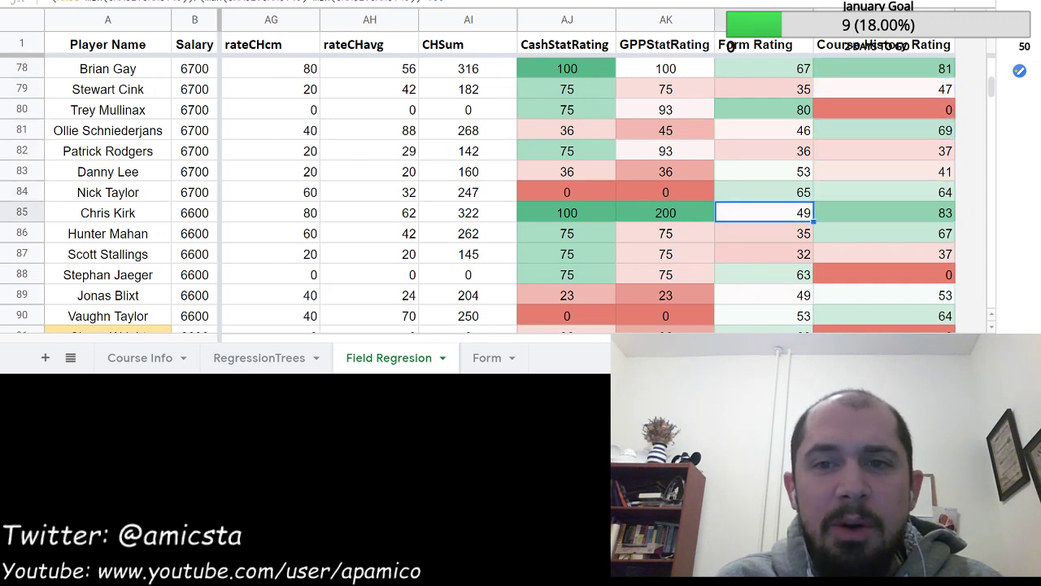
key(Left)
key(Left)
key(Left)
key(Left)
key(Left)
key(Left)
key(Left)
key(Left)
key(Left)
key(Left)
key(Left)
key(Left)
key(Left)
key(Left)
key(Left)
key(Left)
key(Left)
key(Left)
key(Left)
key(Left)
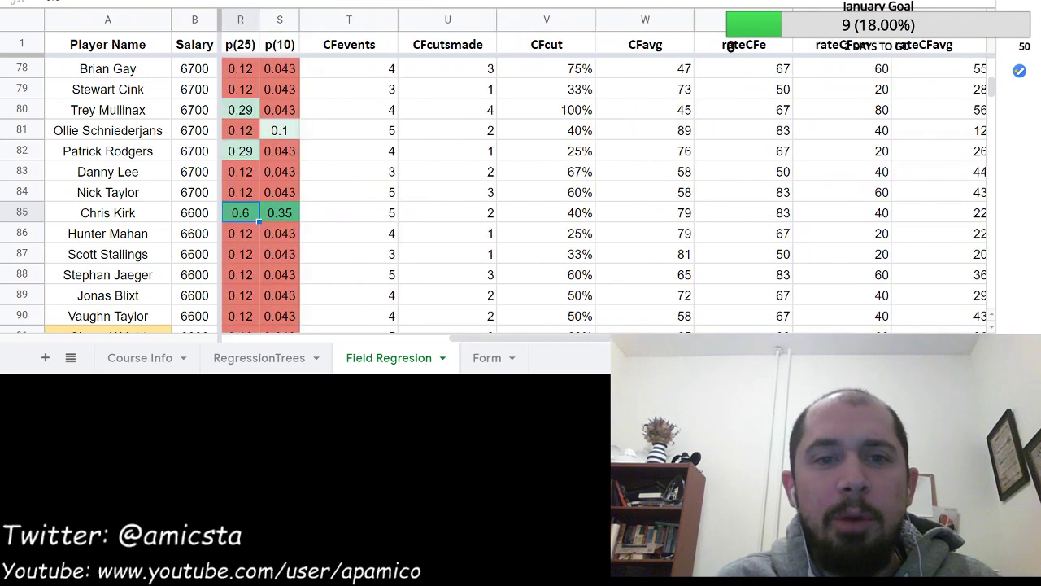
- Review Chris Kirk's GPP and Cash figures together with his p(cut), p(25) and p(10)
key(Left)
key(Left)
key(Left)
key(Left)
key(Left)
key(Right)
key(Right)
key(Right)
key(Right)
key(Right)
key(Right)
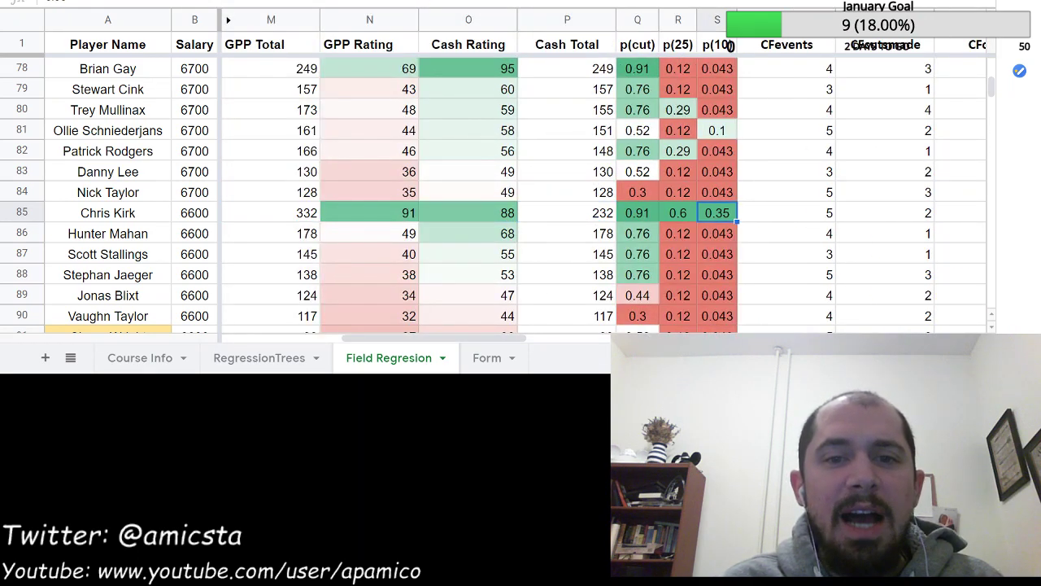
- Check Chris Kirk's current form events, cuts made and cut percentage, and return to his GPP Rating
key(Right)
key(Right)
key(Right)
key(Right)
key(Left)
key(Left)
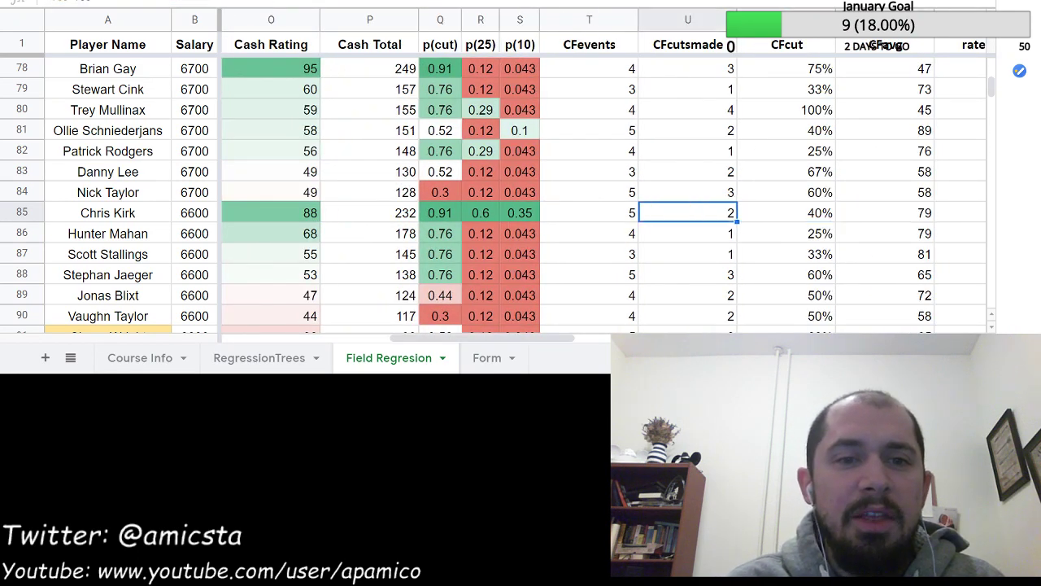
key(Left)
key(Left)
key(Left)
key(Left)
key(Left)
key(Left)
key(Left)
key(Left)
key(Right)
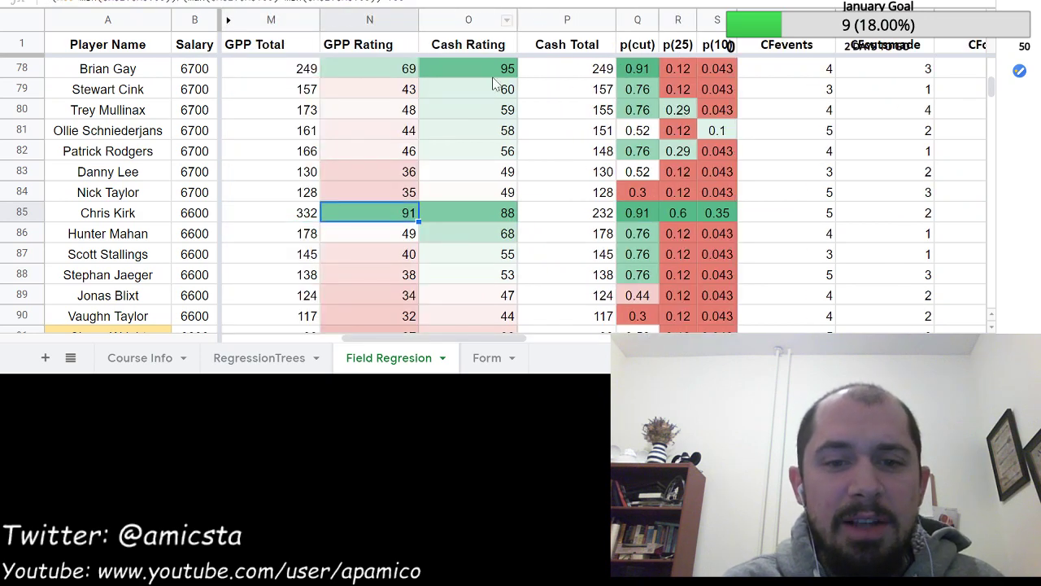
- Switch to the Form sheet and find Brian Gay by searching for "gay"
click(500, 353)
key(ctrl+f)
text(gay)
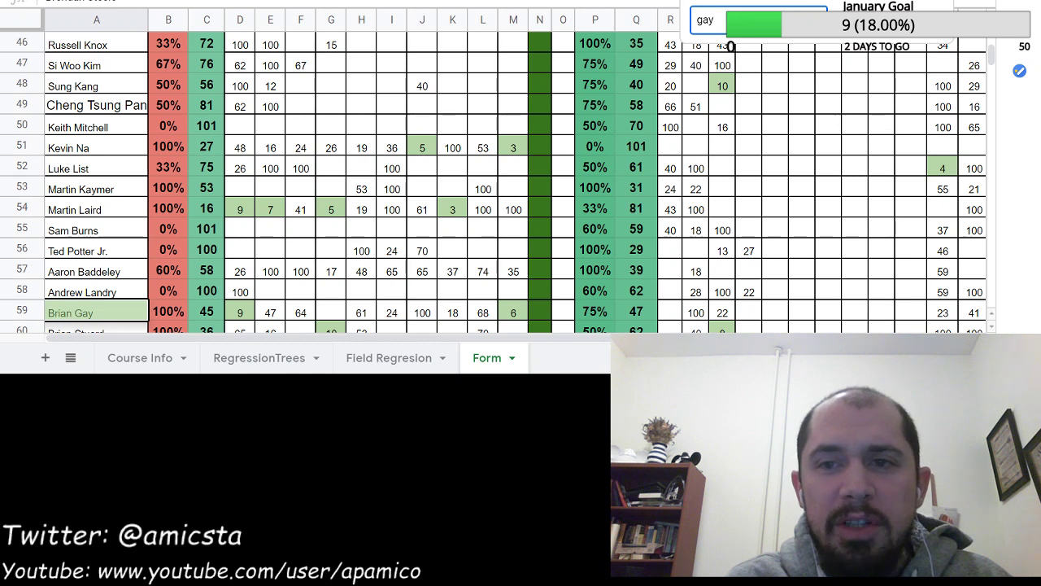
key(Escape)
- Read through Brian Gay's course history, from his cut percentage and average finish across the yearly results
key(Right)
key(Right)
key(Right)
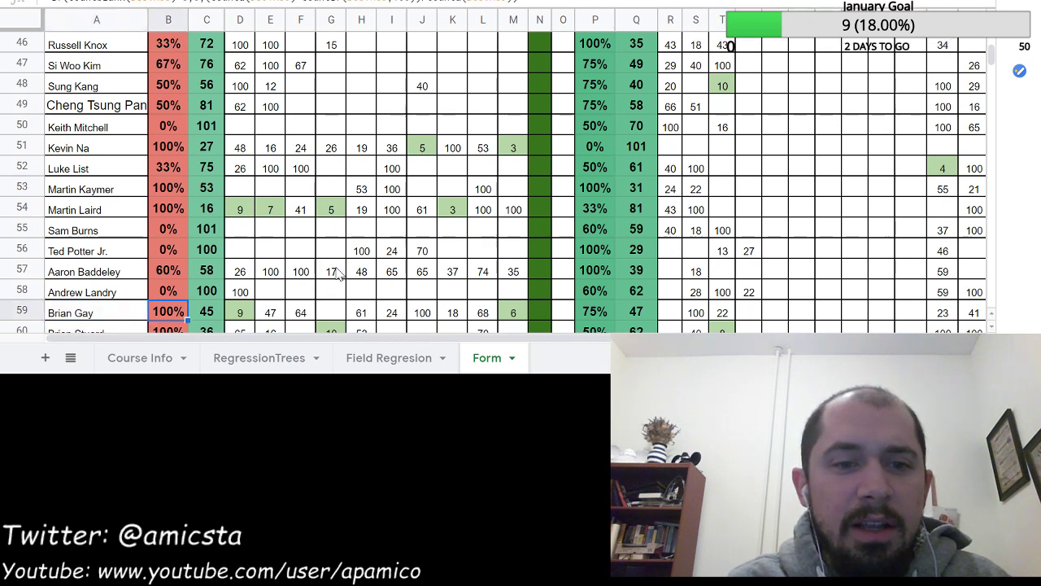
key(Right)
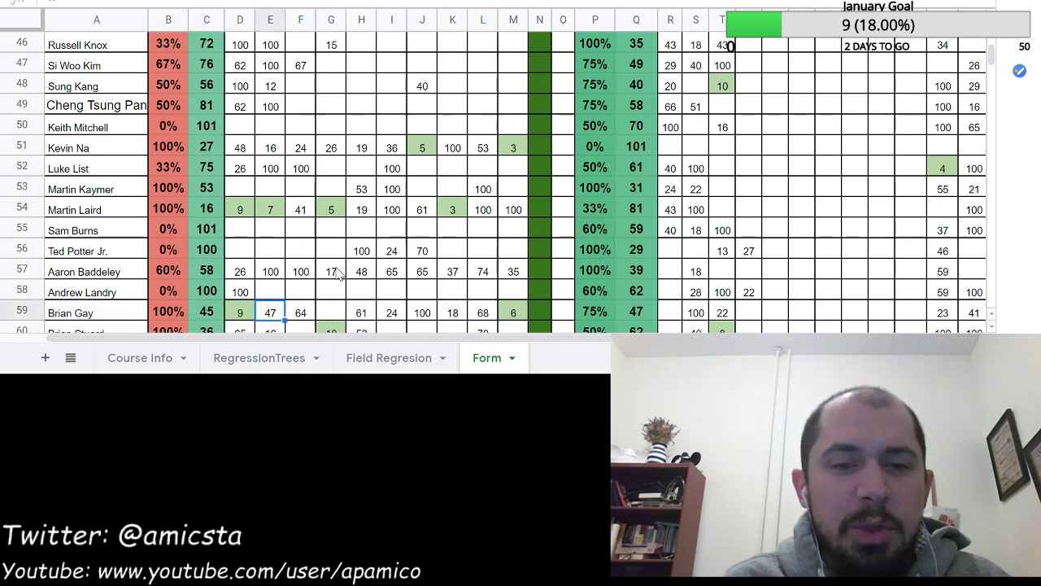
key(Right)
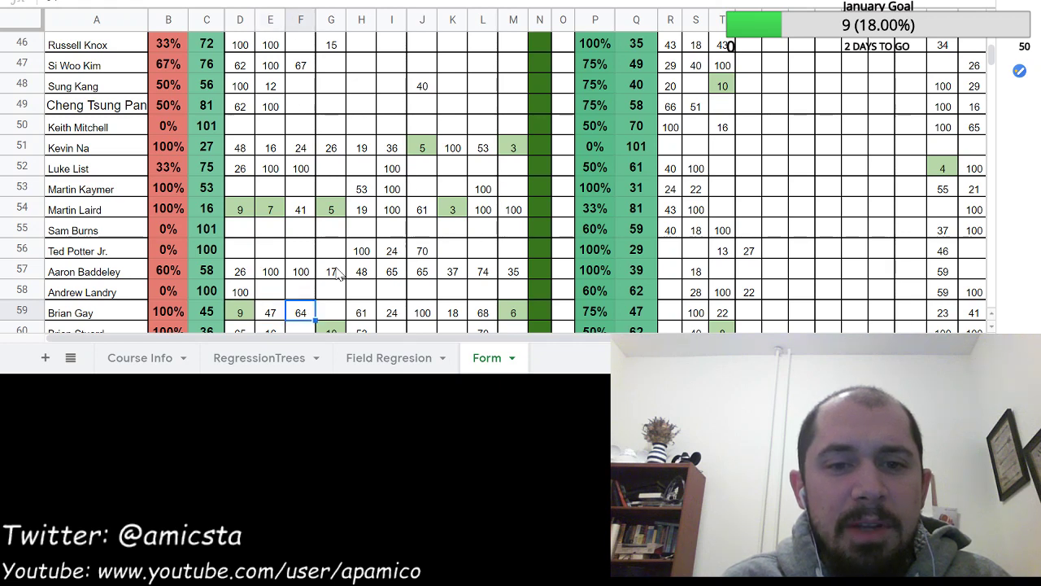
key(Right)
key(Right)
key(Right)
key(Right)
key(Right)
key(Right)
key(Right)
key(Right)
- Check Brian Gay's current form percentage, average finish and most recent tournament results
key(Right)
key(Right)
key(Right)
key(Right)
key(Right)
key(Right)
key(Right)
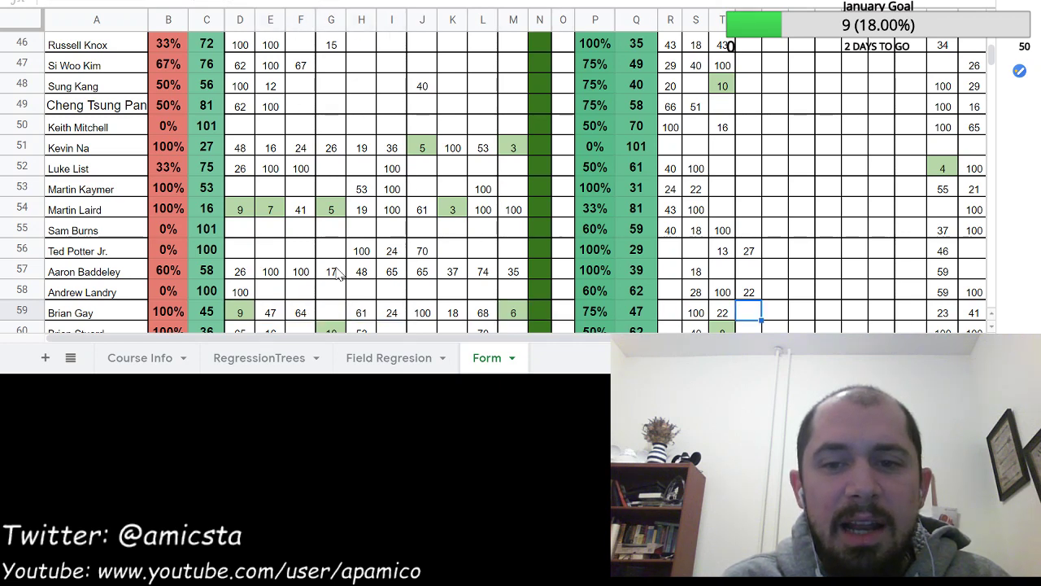
- Check Brian Gay's latest tournament results and the event counts at the end of his row
key(Right)
key(Right)
key(Right)
key(Right)
key(Right)
key(Right)
key(Right)
key(Right)
key(Right)
key(Right)
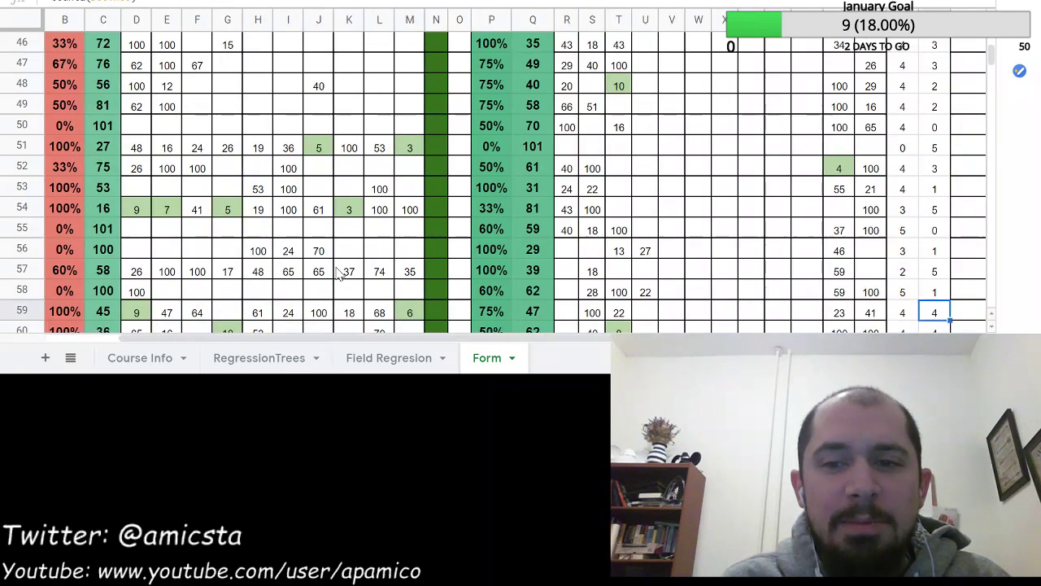
- Go back over Brian Gay's individual current form results, comparing the earlier tournaments with the latest ones
key(Left)
key(Left)
key(Left)
key(Left)
key(Left)
key(Left)
key(Left)
key(Left)
key(Left)
key(Left)
key(Left)
key(Left)
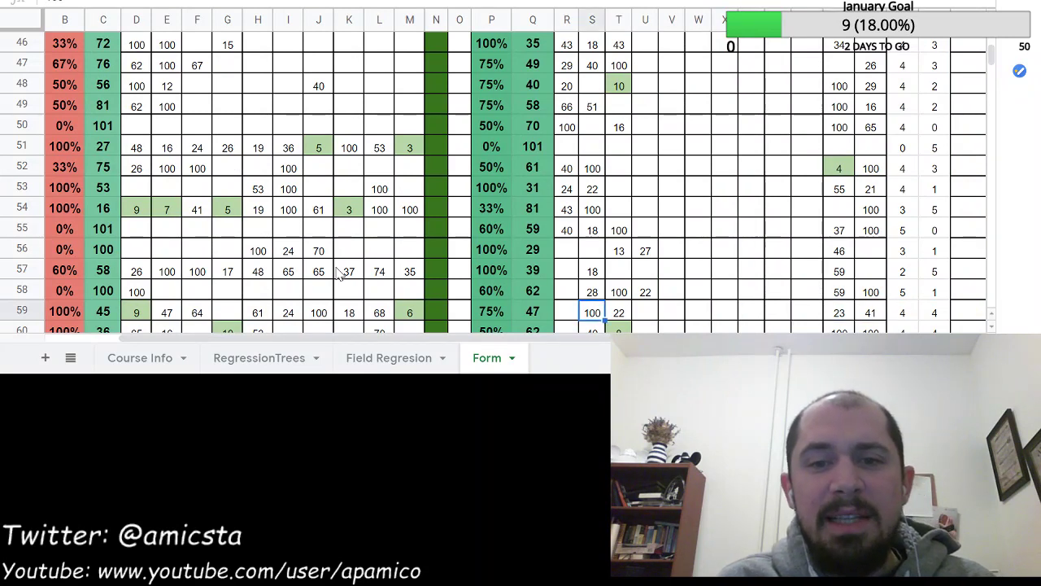
key(Right)
key(Right)
key(Right)
key(Right)
key(Right)
key(Right)
key(Right)
key(Right)
key(Right)
key(Right)
key(Right)
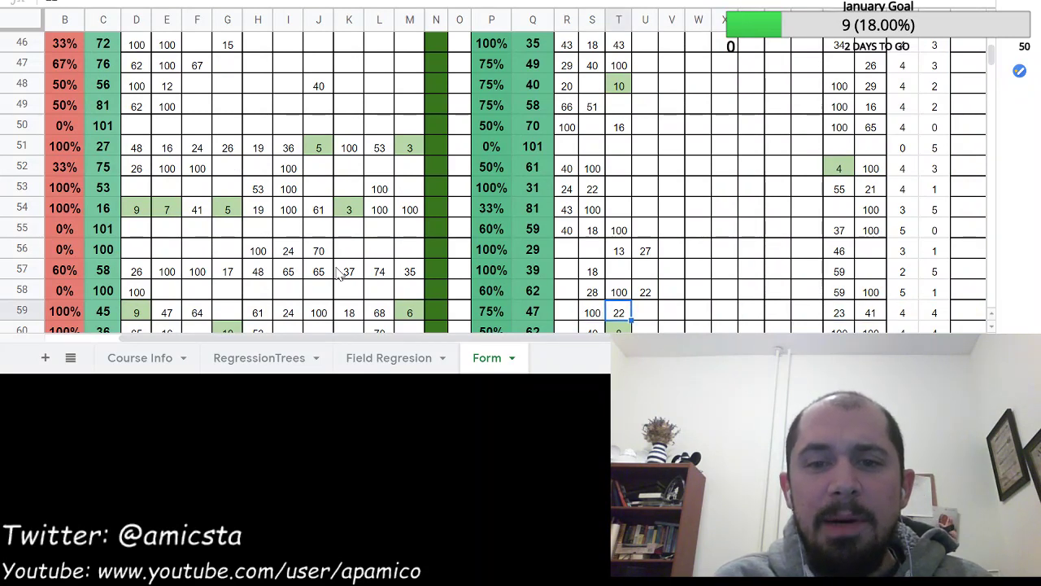
key(Left)
key(Left)
key(Left)
key(Left)
key(Left)
key(Left)
key(Left)
key(Left)
key(Left)
key(Left)
key(Left)
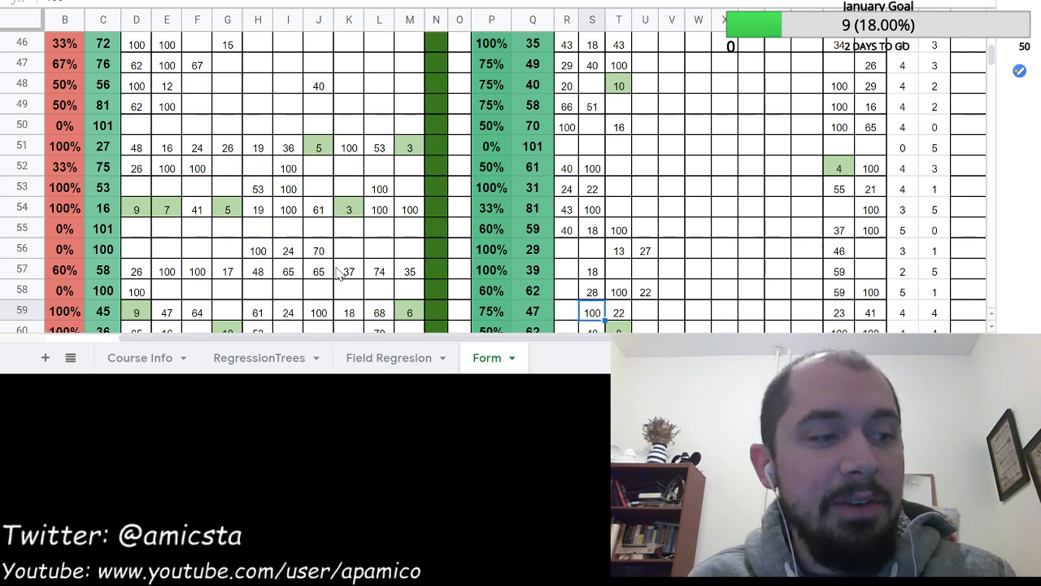
- Reread Brian Gay's yearly course history results back to his course average finish
key(Left)
key(Left)
key(Left)
key(Left)
key(Left)
key(Left)
key(Left)
key(Left)
key(Left)
key(Left)
key(Left)
key(Left)
key(Left)
key(Left)
key(Left)
key(Left)
key(Left)
key(Left)
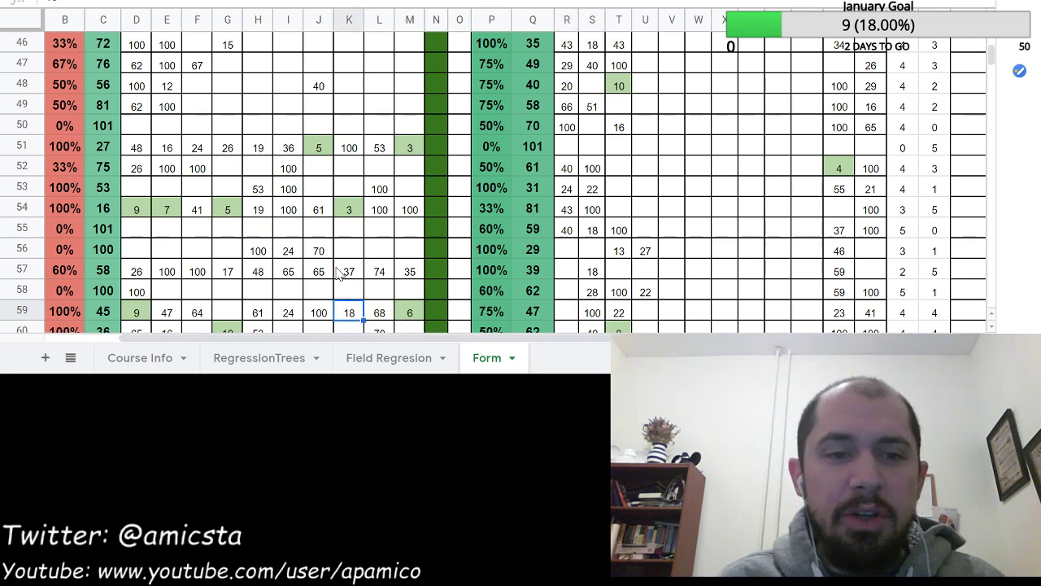
key(Right)
key(Right)
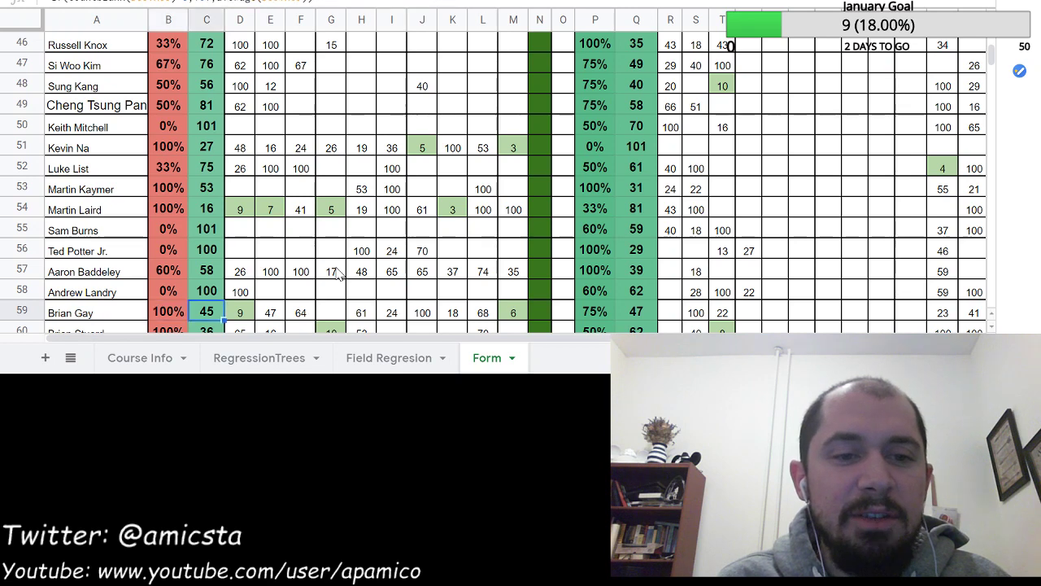
key(ctrl+f)
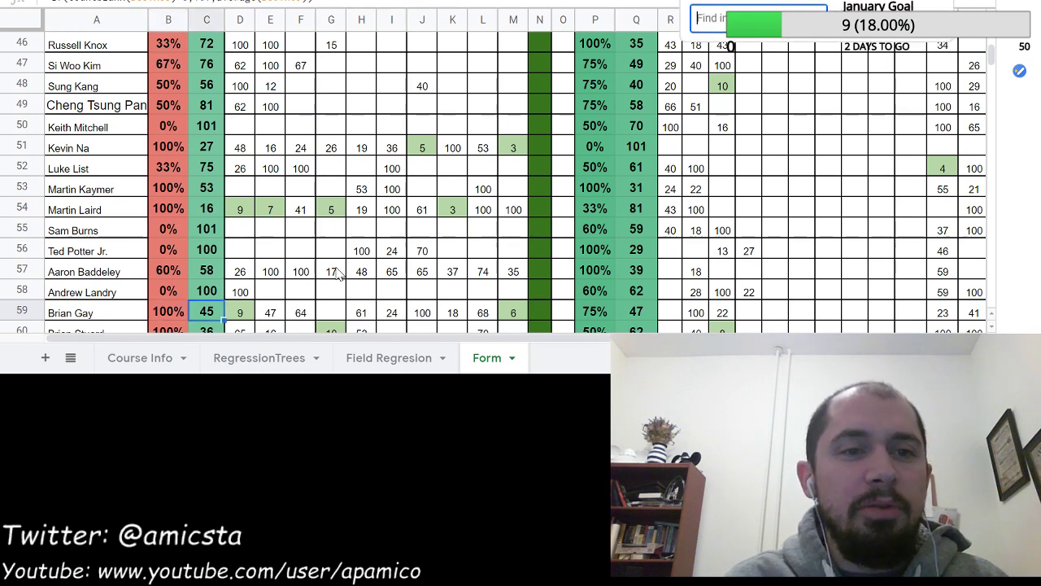
text(kirk)
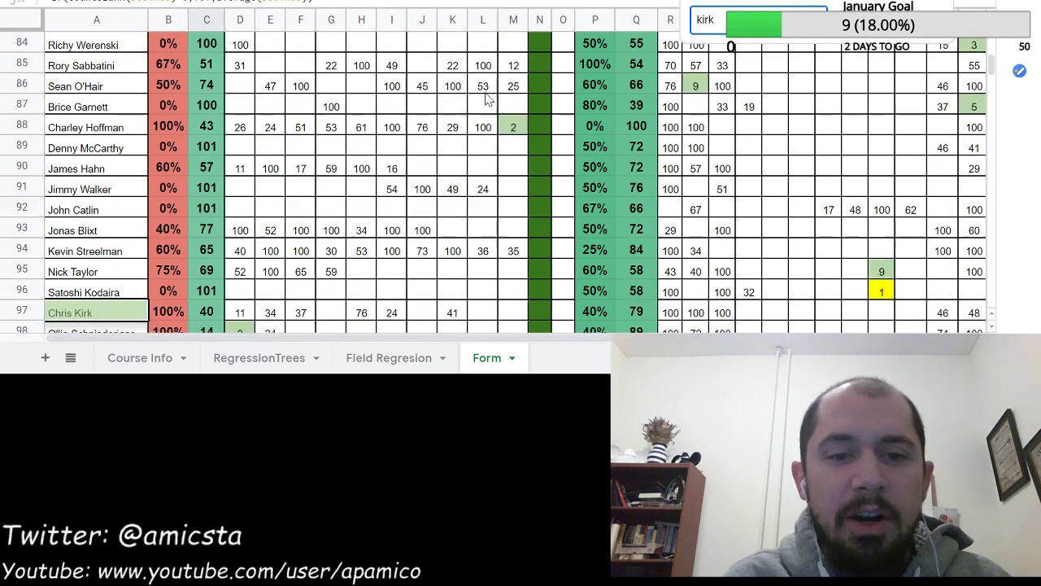
key(Escape)
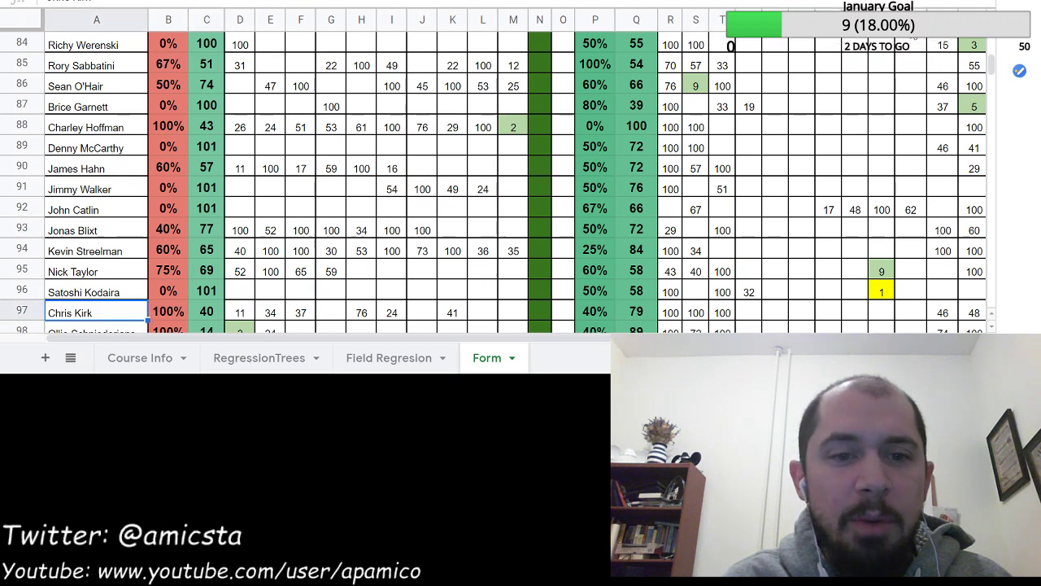
- Check Chris Kirk's course history cut percentage, average finish and first few yearly results
key(Right)
key(Right)
key(Right)
key(Right)
key(Right)
key(Right)
key(Right)
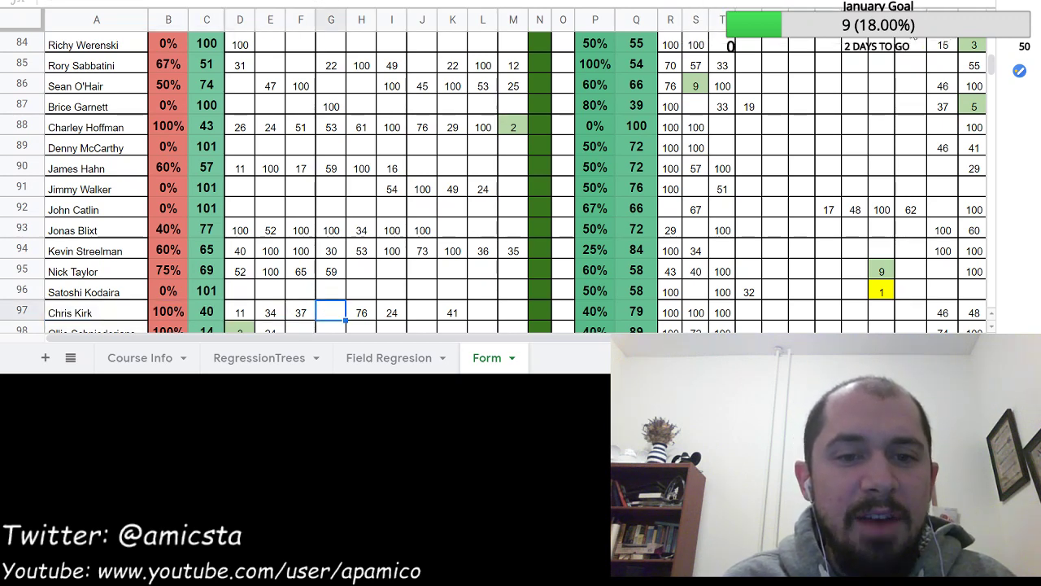
key(Left)
key(Left)
key(Left)
key(Left)
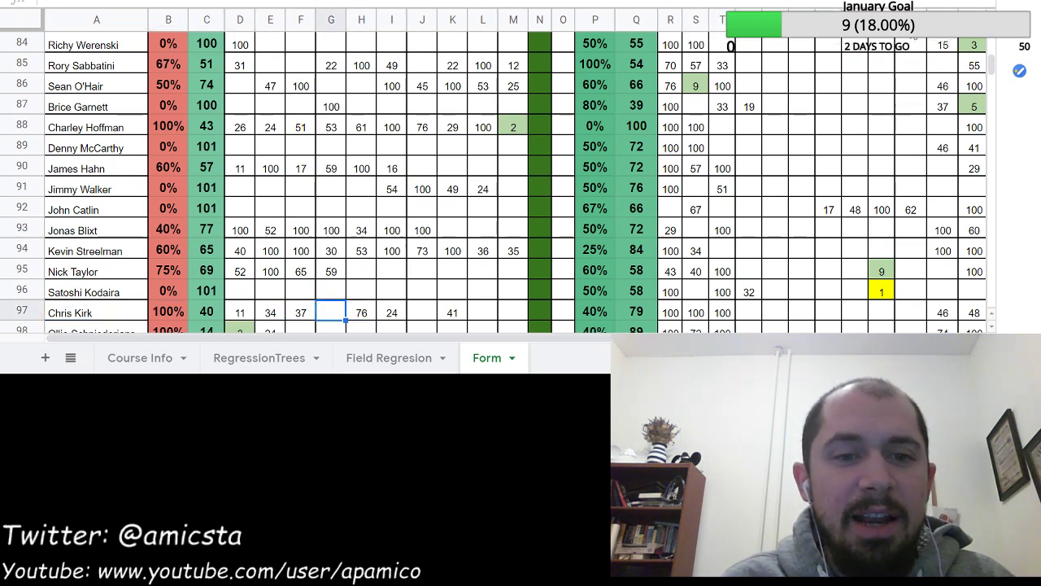
- Read across the rest of Chris Kirk's row, from his yearly course results through recent tournaments to the event counts
key(Right)
key(Right)
key(Right)
key(Right)
key(Right)
key(Right)
key(Right)
key(Right)
key(Right)
key(Right)
key(Right)
key(Right)
key(Right)
key(Right)
key(Right)
key(Right)
key(Right)
key(Right)
key(Right)
key(Right)
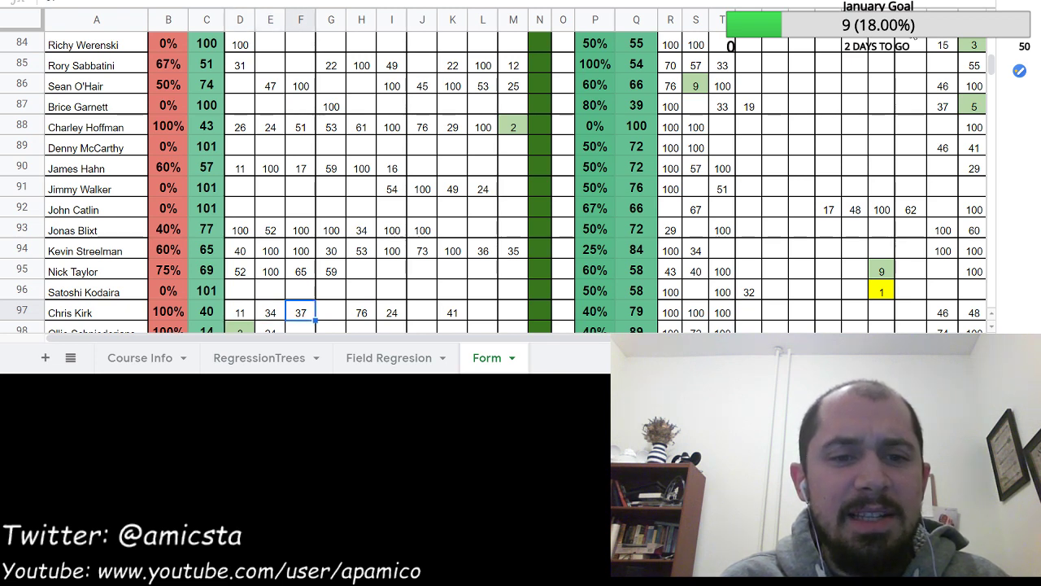
key(Right)
key(Right)
key(Right)
key(Right)
key(Right)
key(Right)
key(Right)
key(Right)
key(Right)
key(Right)
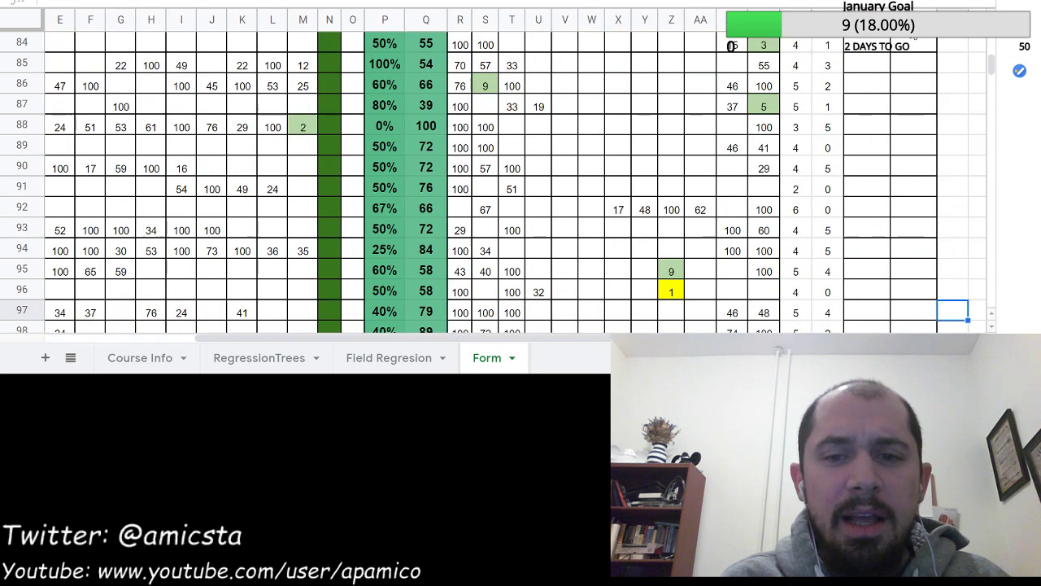
- Go back to Chris Kirk's current form average finish and examine his first recent tournament results
key(Left)
key(Left)
key(Left)
key(Left)
key(Left)
key(Left)
key(Left)
key(Left)
key(Left)
key(Left)
key(Left)
key(Left)
key(Left)
key(Left)
key(Left)
key(Left)
key(Left)
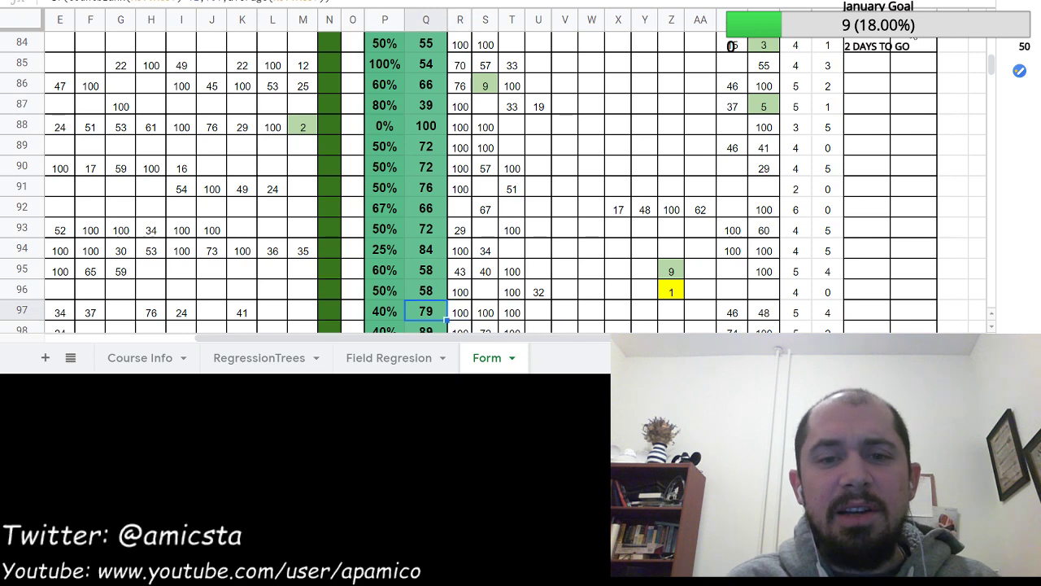
key(Right)
key(Right)
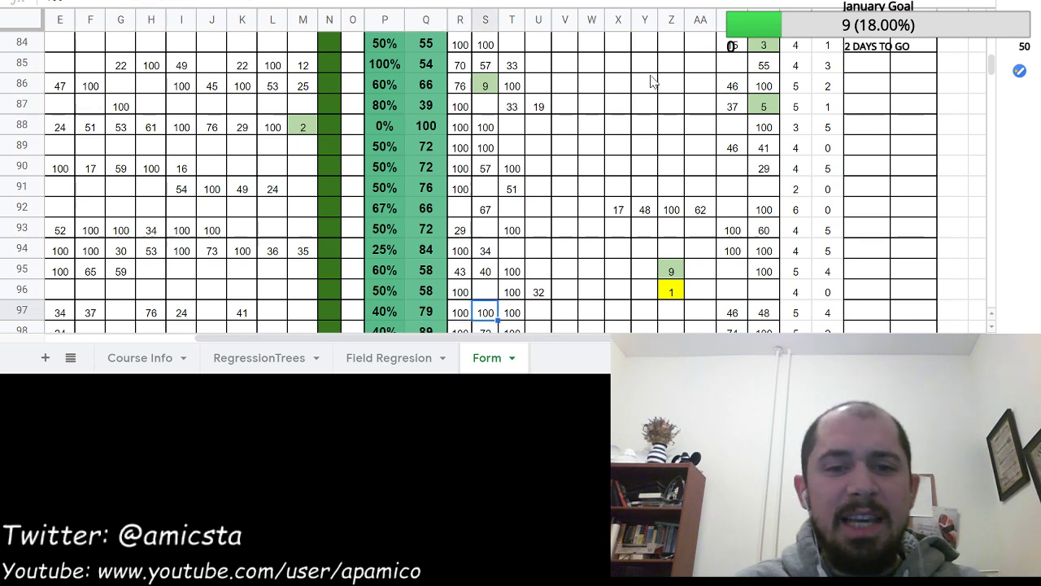
- Switch to the Field Regresion sheet and review Chris Kirk's Cash Rating, finish probabilities and current form from CFevents to average finish
click(389, 358)
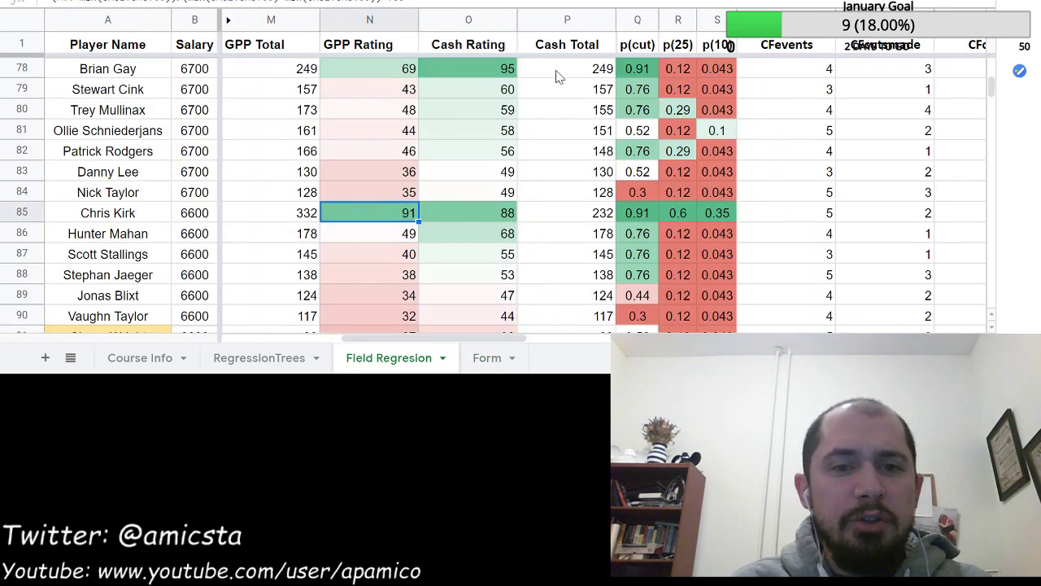
click(486, 219)
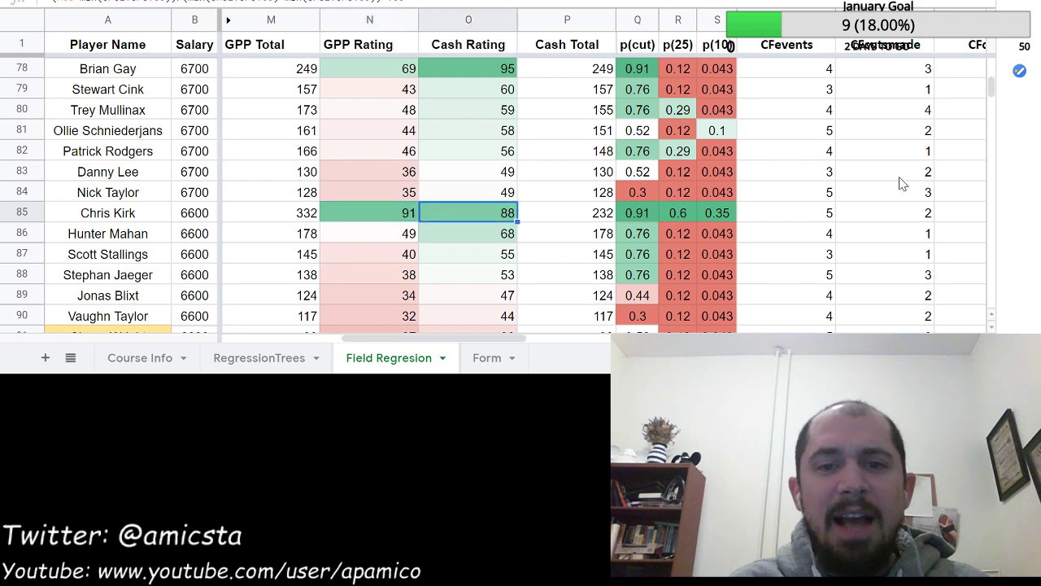
key(Right)
key(Right)
key(Right)
key(Right)
key(Right)
key(Right)
key(Right)
key(Right)
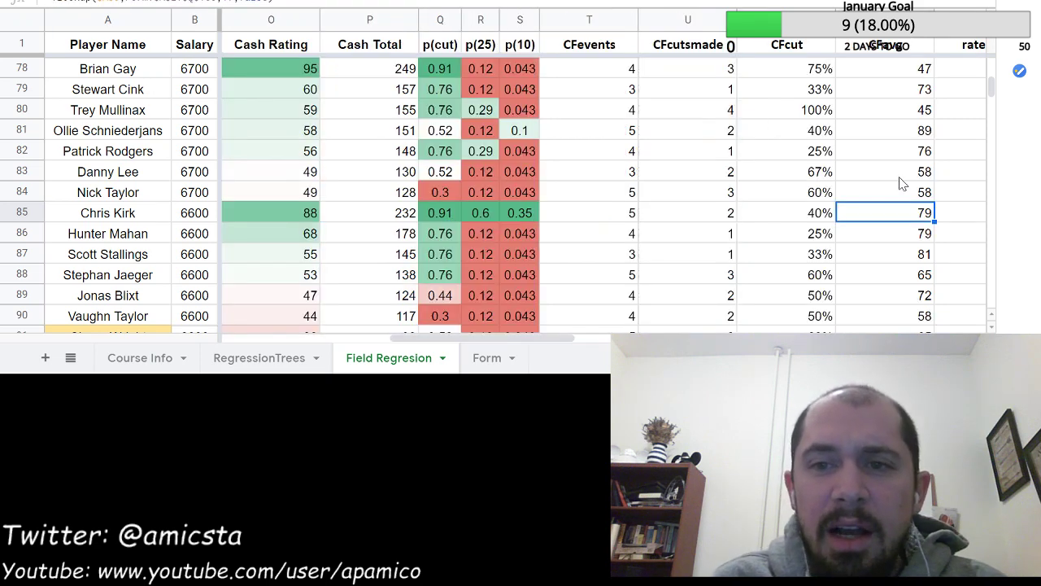
key(Left)
key(Left)
key(Left)
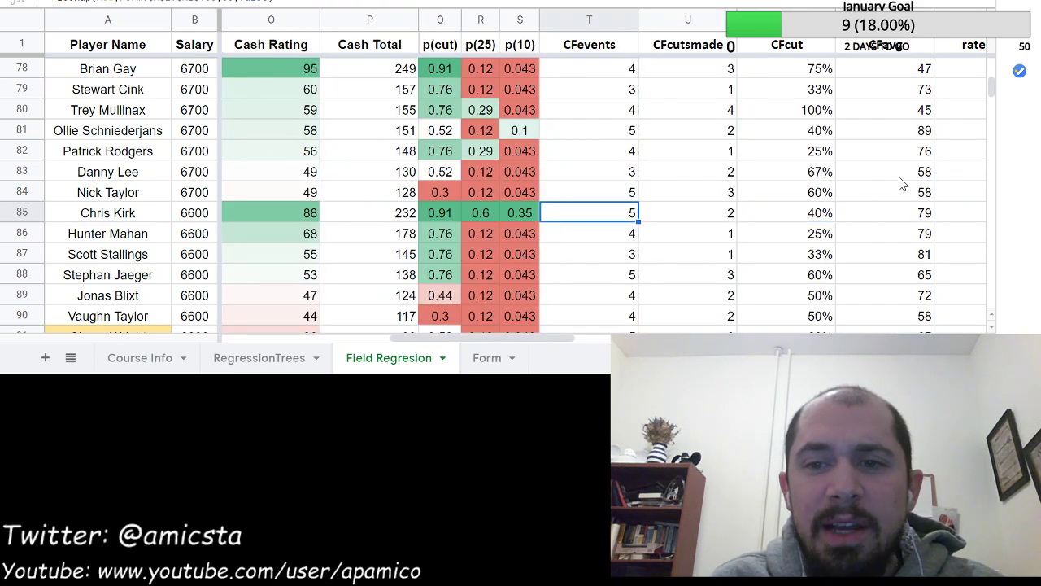
- Read Chris Kirk's current form ratings and sum, and his course history events, cuts made, cut percentage and average
key(Right)
key(Right)
key(Right)
key(Right)
key(Right)
key(Right)
key(Right)
key(Right)
key(Right)
key(Right)
key(Right)
key(Right)
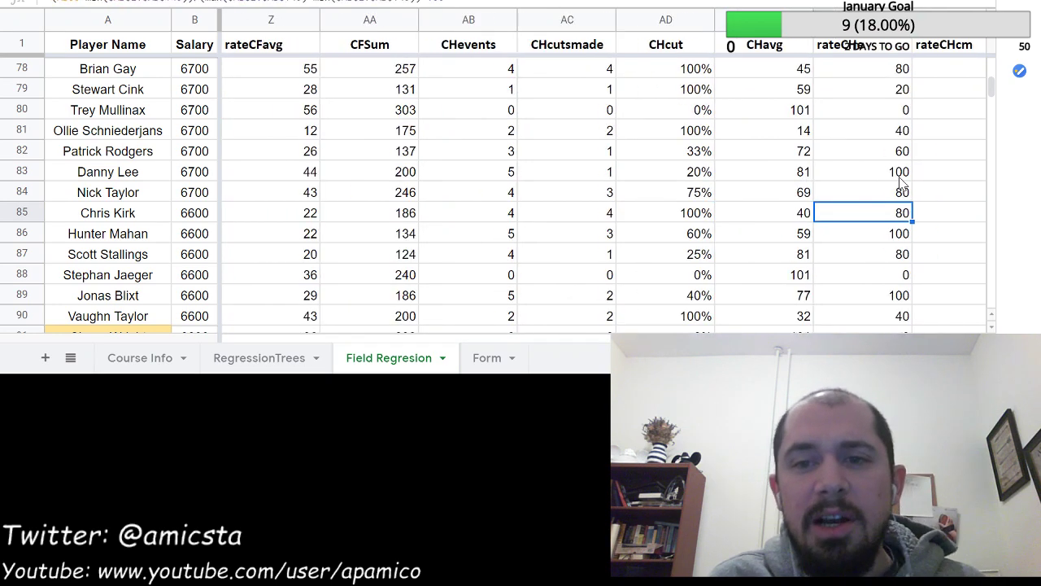
- Read Chris Kirk's course history ratings and sum, his cash and GPP stat ratings, Form Rating and Course History Rating
key(Right)
key(Right)
key(Right)
key(Right)
key(Right)
key(Right)
key(Right)
key(Left)
key(Left)
key(Left)
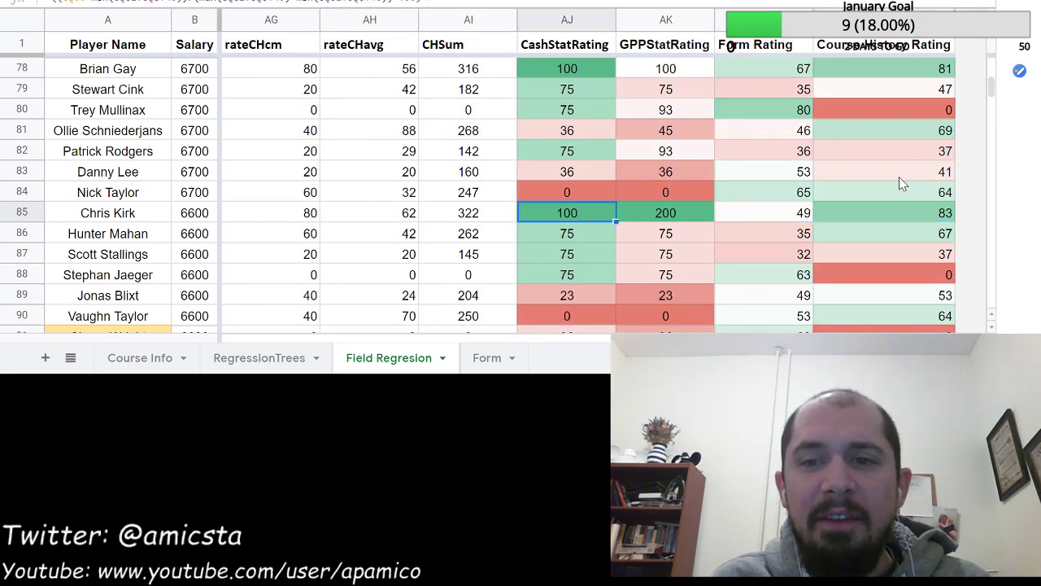
key(Right)
key(Right)
key(Right)
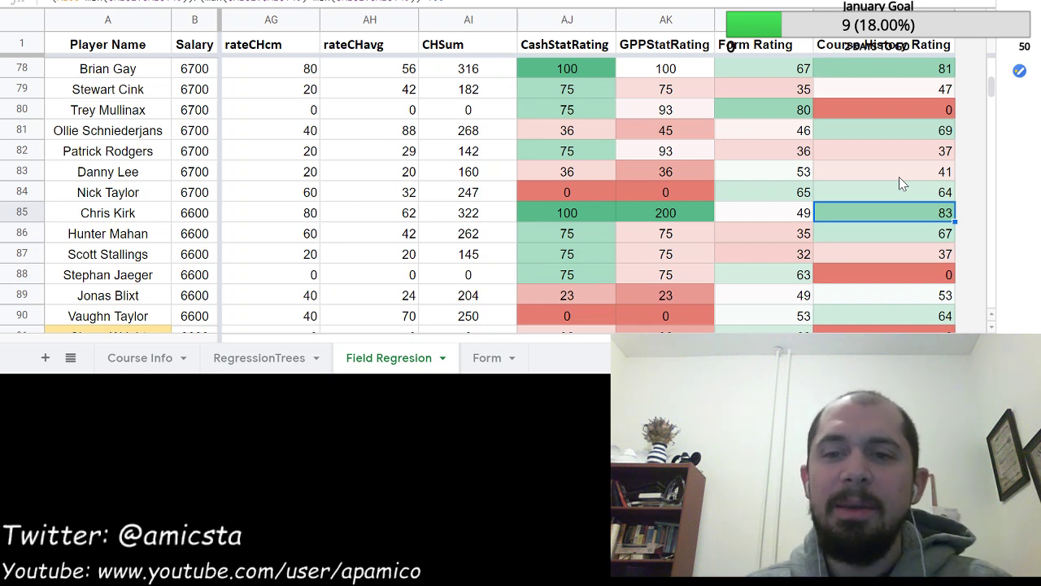
- Go back along Chris Kirk's row from Course History Rating to his GPP Total
key(Left)
key(Left)
key(Left)
key(Left)
key(Left)
key(Left)
key(Left)
key(Left)
key(Left)
key(Left)
key(Left)
key(Left)
key(Left)
key(Left)
key(Left)
key(Left)
key(Left)
key(Left)
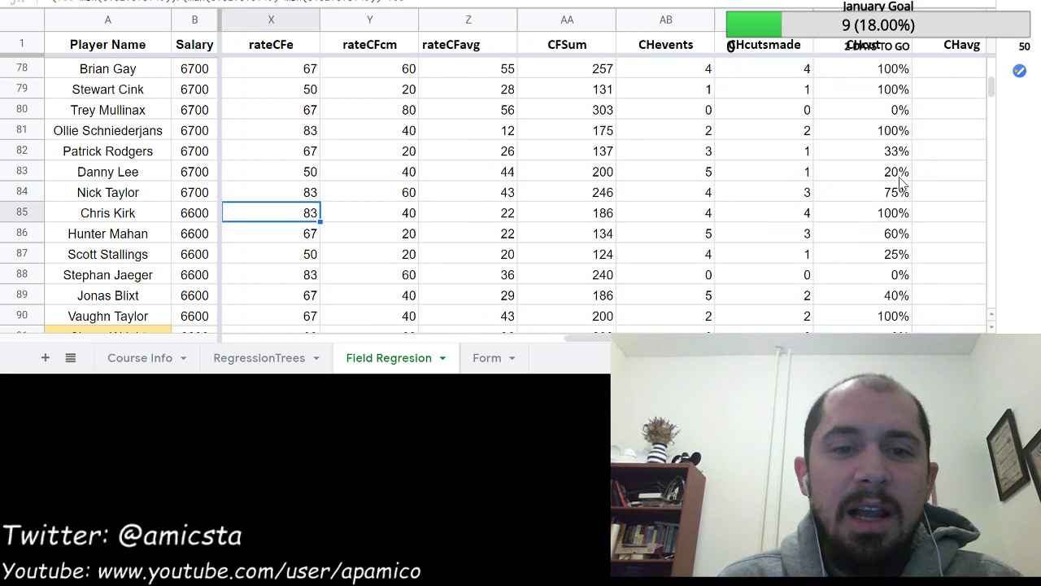
key(Left)
key(Left)
key(Left)
key(Left)
key(Left)
key(Left)
key(Left)
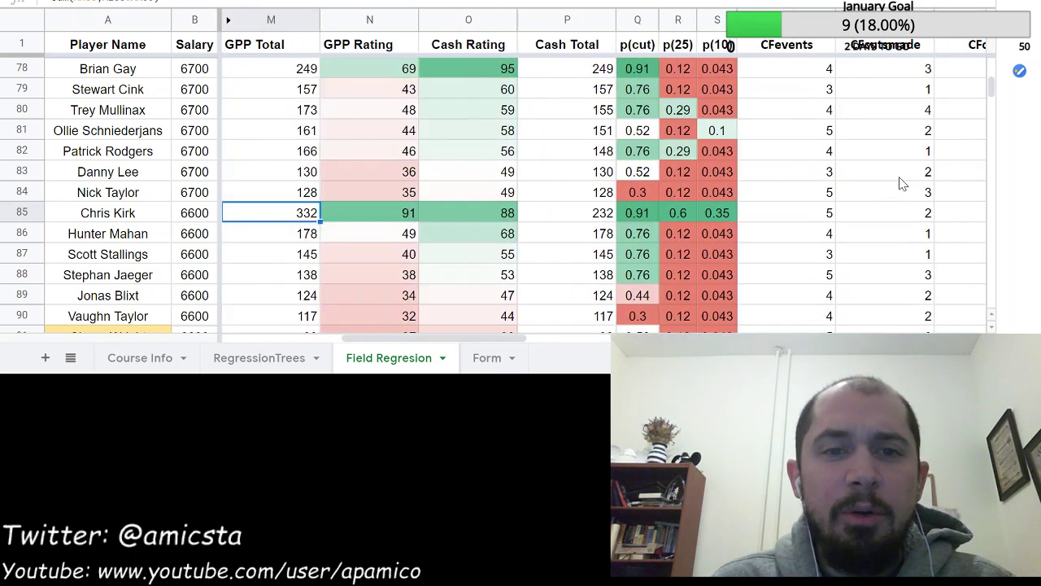
- Examine Chris Kirk's GPP Rating, Cash Rating, Cash Total and his cut, top-25 and top-10 probabilities
key(Right)
key(Right)
key(Right)
key(Right)
key(Right)
key(Right)
key(Right)
key(Right)
key(Left)
key(Left)
key(Left)
key(Left)
key(Left)
key(Left)
key(Left)
key(Left)
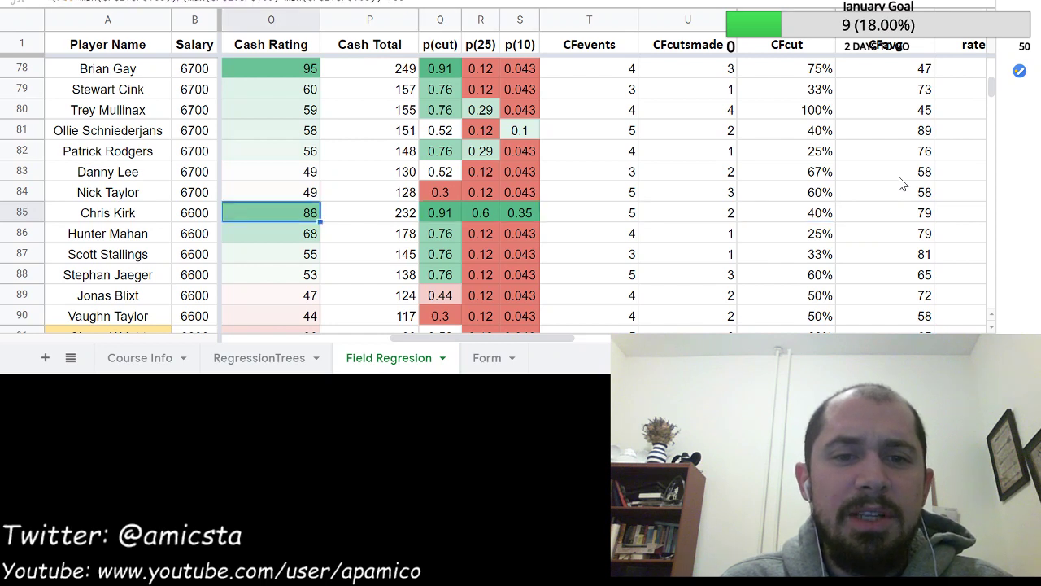
key(Right)
key(Right)
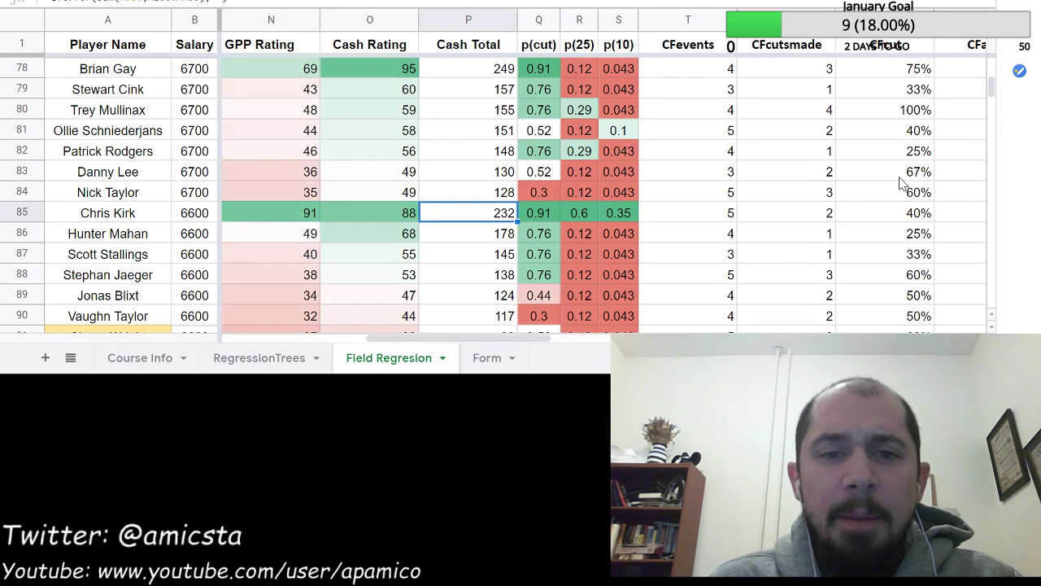
key(Left)
key(Left)
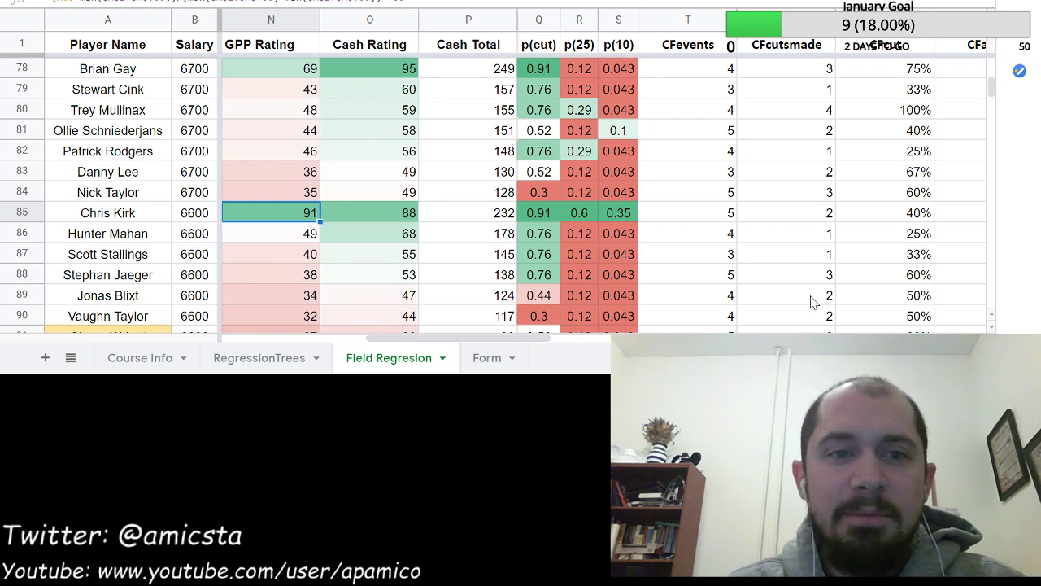
- Compare the Cash Ratings of the 6700-salary golfers above Chris Kirk, up to Stewart Cink
key(Up)
key(Up)
key(Right)
key(Up)
key(Up)
key(Up)
key(Up)
key(Up)
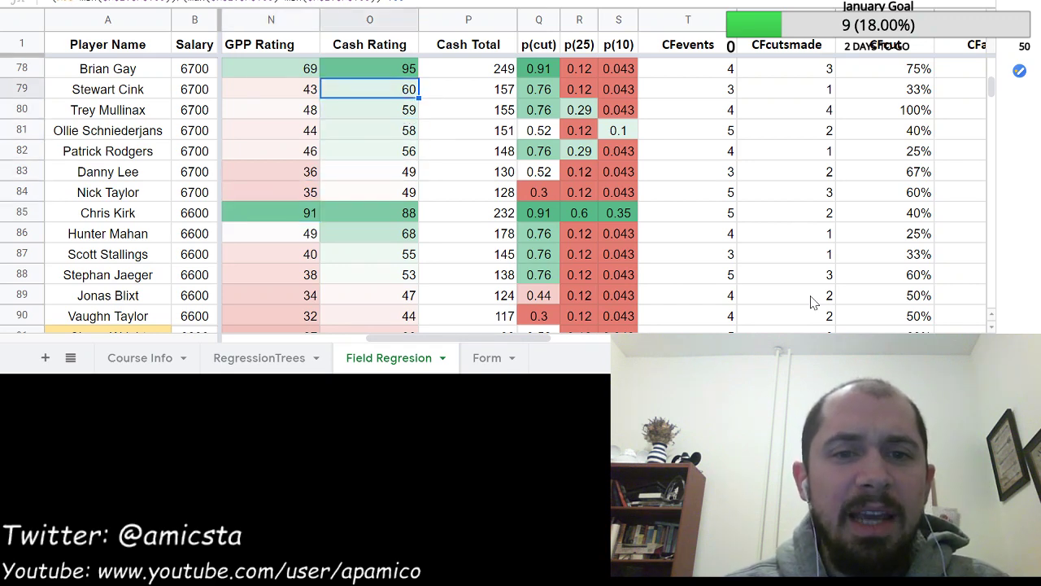
- Review the Cash Ratings down through the 6600, 6500 and 6400 salary golfers as far as Chris Stroud
key(Down)
key(Down)
key(Down)
key(Down)
key(Down)
key(Down)
key(Down)
key(Down)
key(Down)
key(Down)
key(Down)
key(Down)
key(Down)
key(Down)
key(Down)
key(Down)
key(Down)
key(Down)
key(Down)
key(Down)
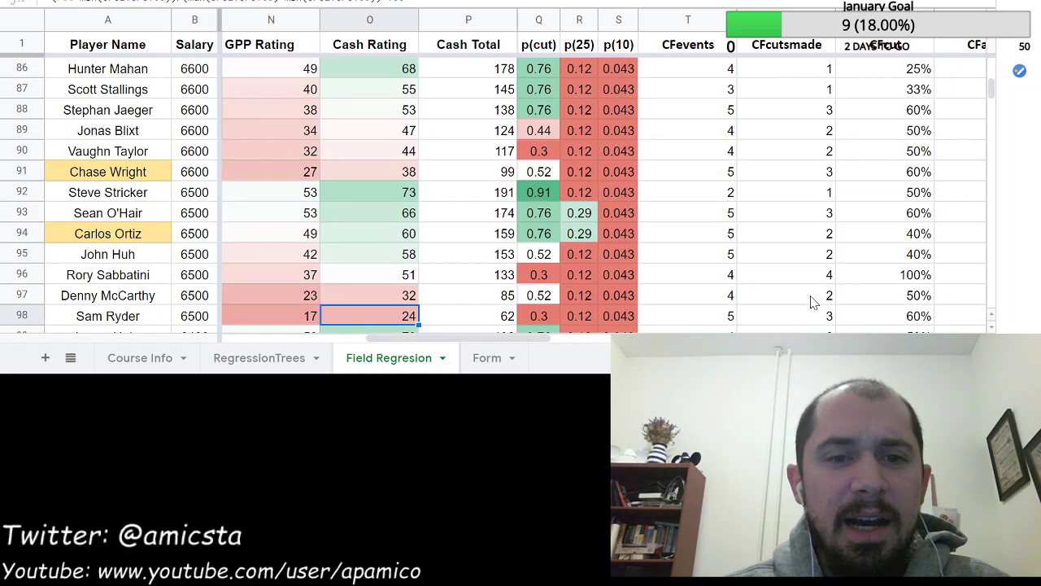
key(Down)
key(Down)
key(Down)
key(Down)
key(Down)
key(Up)
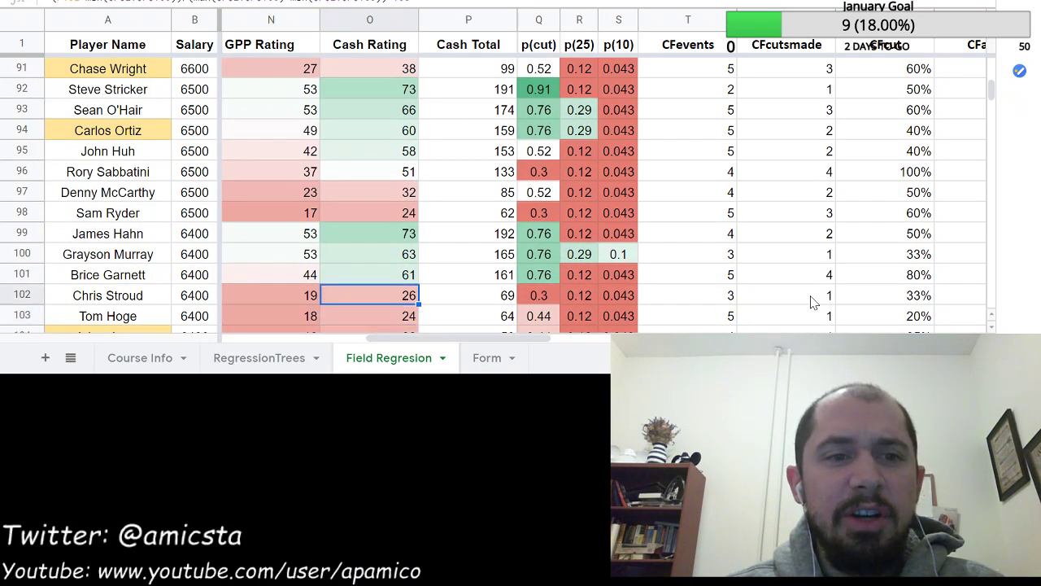
- Go back up the Cash Rating column to Steve Stricker and examine his rating
key(Up)
key(Up)
key(Up)
key(Up)
key(Up)
key(Up)
key(Up)
key(Up)
key(Up)
key(Up)
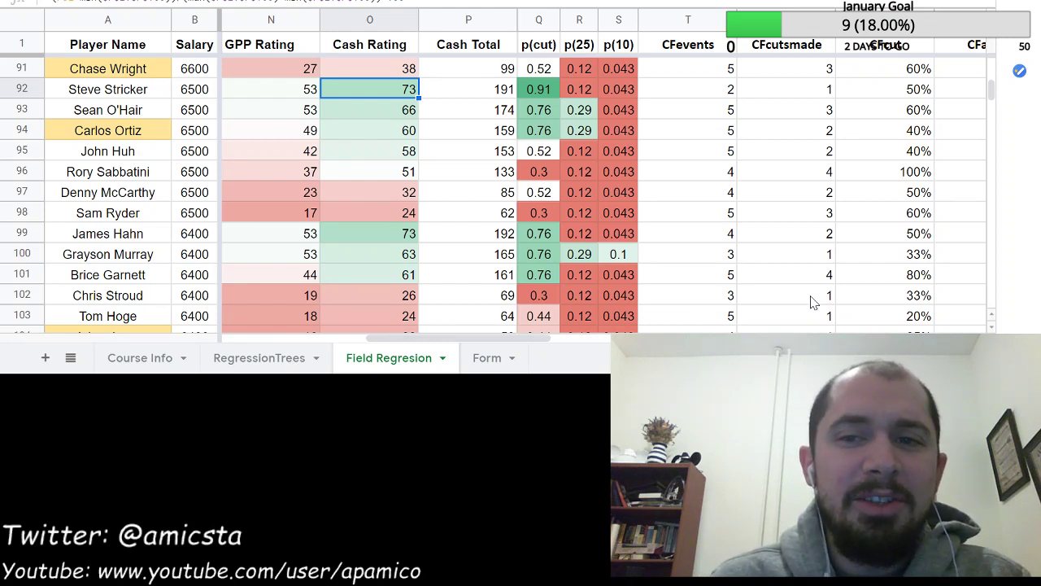
- Scan the Cash Ratings from Steve Stricker down past the last golfer in the field
key(Down)
key(Down)
key(Down)
key(Down)
key(Down)
key(Down)
key(Down)
key(Down)
key(Down)
key(Down)
key(Down)
key(Down)
key(Down)
key(Down)
key(Down)
key(Down)
key(Down)
key(Down)
key(Down)
key(Down)
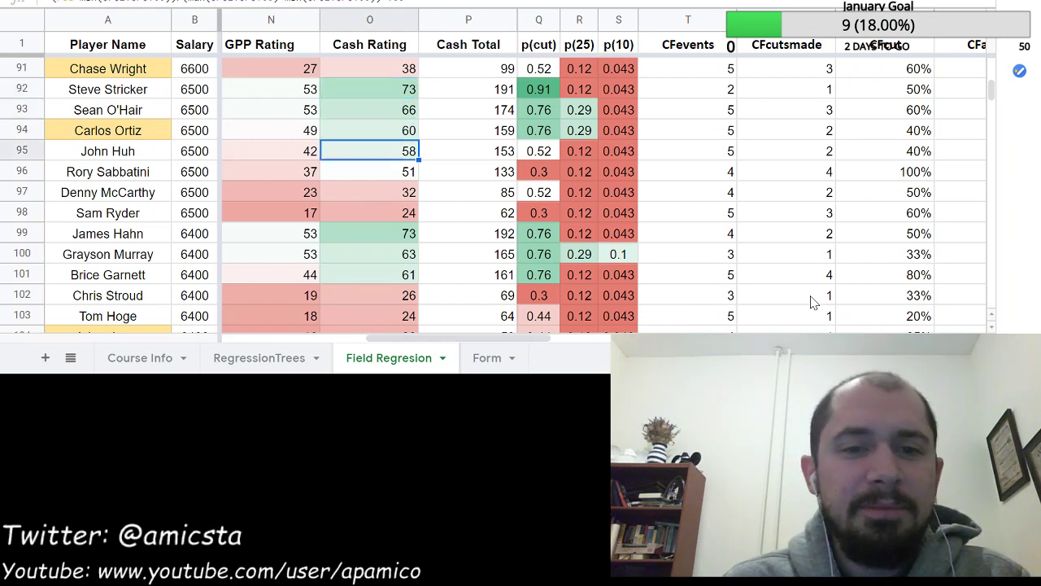
key(Down)
key(Down)
key(Down)
key(Down)
key(Down)
key(Down)
key(Down)
key(Down)
key(Down)
key(Down)
key(Down)
key(Down)
key(Down)
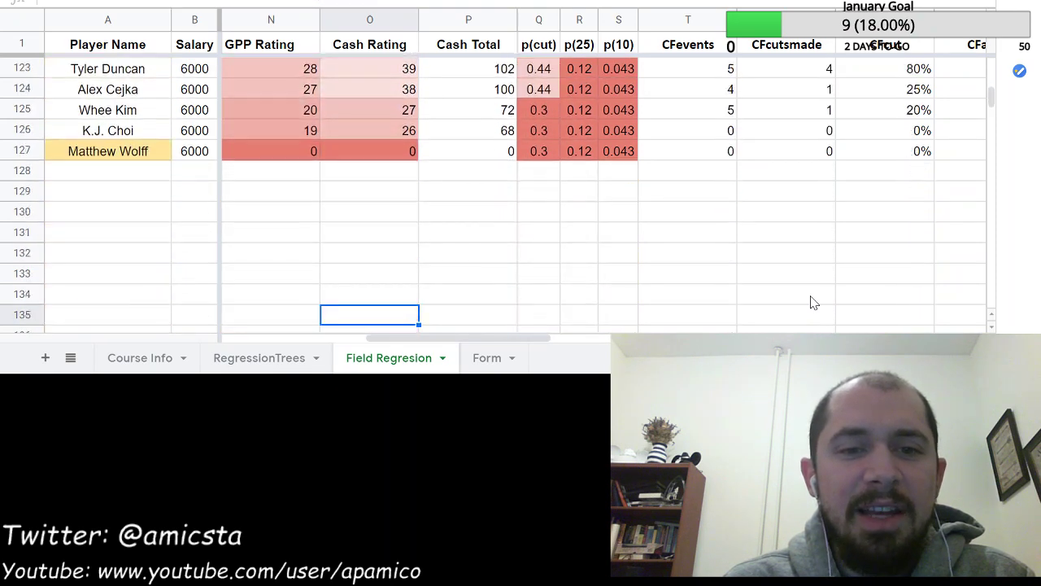
- Review the Cash Ratings of the cheapest golfers from the end of the field back up to Kelly Kraft
key(Up)
key(Up)
key(Up)
key(Up)
key(Up)
key(Up)
key(Up)
key(Up)
key(Up)
key(Up)
key(Up)
key(Up)
key(Up)
key(Up)
key(Up)
key(Up)
key(Up)
key(Up)
key(Up)
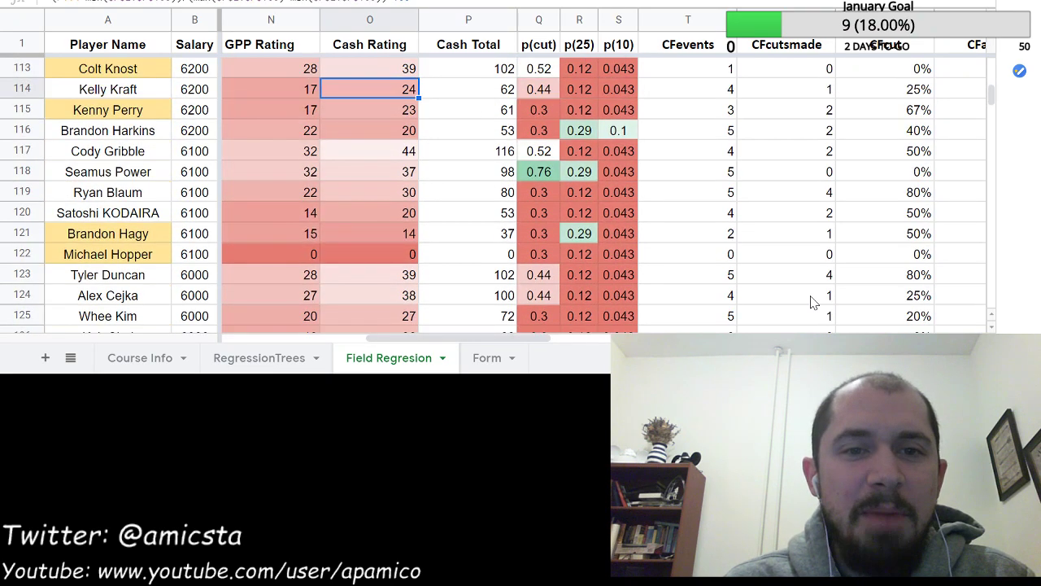
- Review the Cash Ratings of the 6200, 6100 and 6000 salary golfers from Kelly Kraft down to Matthew Wolff
key(Down)
key(Down)
key(Down)
key(Down)
key(Down)
key(Down)
key(Down)
key(Down)
key(Down)
key(Down)
key(Down)
key(Down)
key(Down)
key(Down)
key(Down)
- Go back up the Cash Rating column from the cheapest golfers, past Charley Hoffman, to the header row
key(Up)
key(Up)
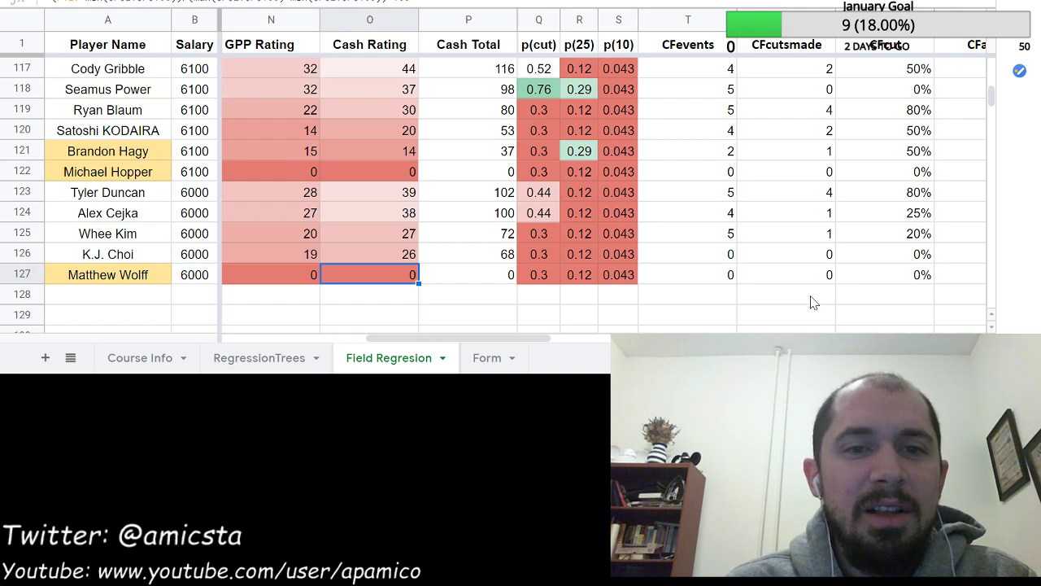
key(Up)
key(Up)
key(Up)
key(Up)
key(Up)
key(Up)
key(Up)
key(Up)
key(Up)
key(Up)
key(Up)
key(Up)
key(Up)
key(Up)
key(Up)
key(Up)
key(Up)
key(Up)
key(Up)
key(Up)
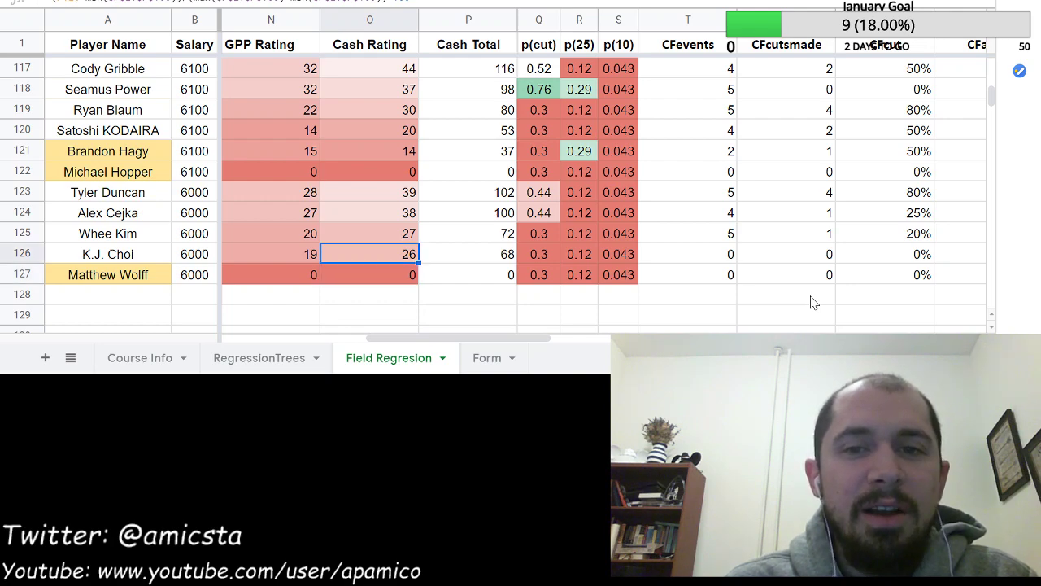
key(Up)
key(Up)
key(Up)
key(Up)
key(Up)
key(Up)
key(Up)
key(Up)
key(Up)
key(Up)
key(Up)
key(Up)
key(Up)
key(Up)
key(Up)
key(Up)
key(Up)
key(Up)
key(Up)
key(Up)
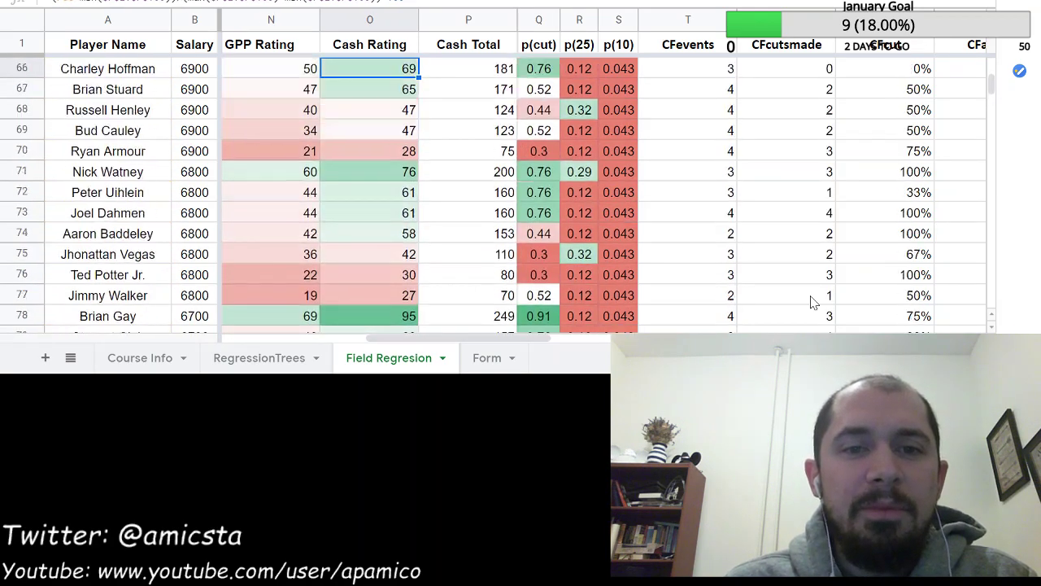
key(Up)
key(Up)
key(Up)
key(Up)
key(Up)
key(Up)
key(Up)
key(Up)
key(Up)
key(Up)
key(Up)
key(Up)
key(Up)
key(Up)
key(Up)
key(Up)
key(Up)
key(Up)
key(Up)
key(Up)
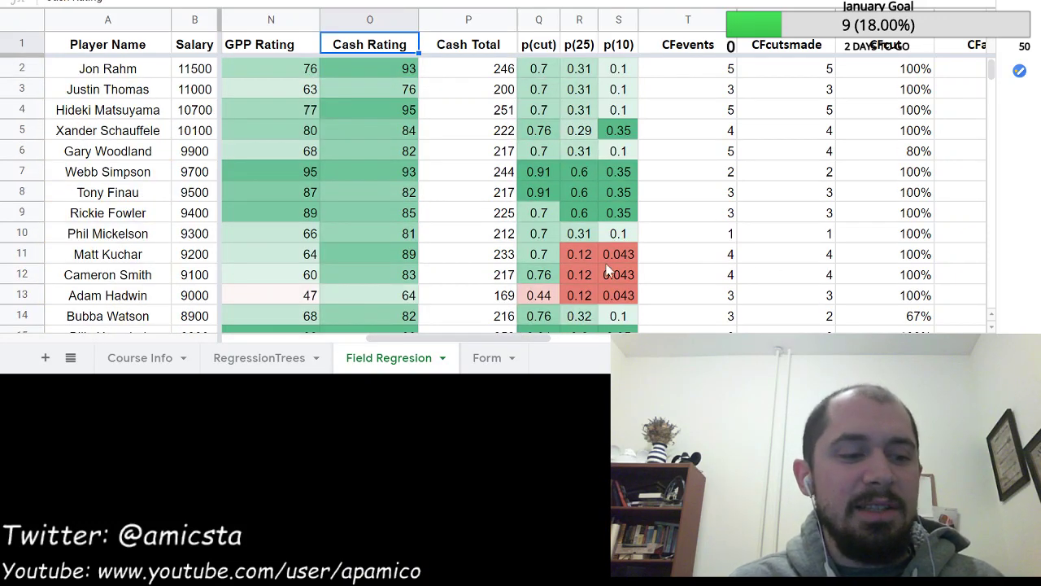
- Sort the whole field table by Cash Rating in descending order (Z → A), treating the first row as a header
key(ctrl+a)
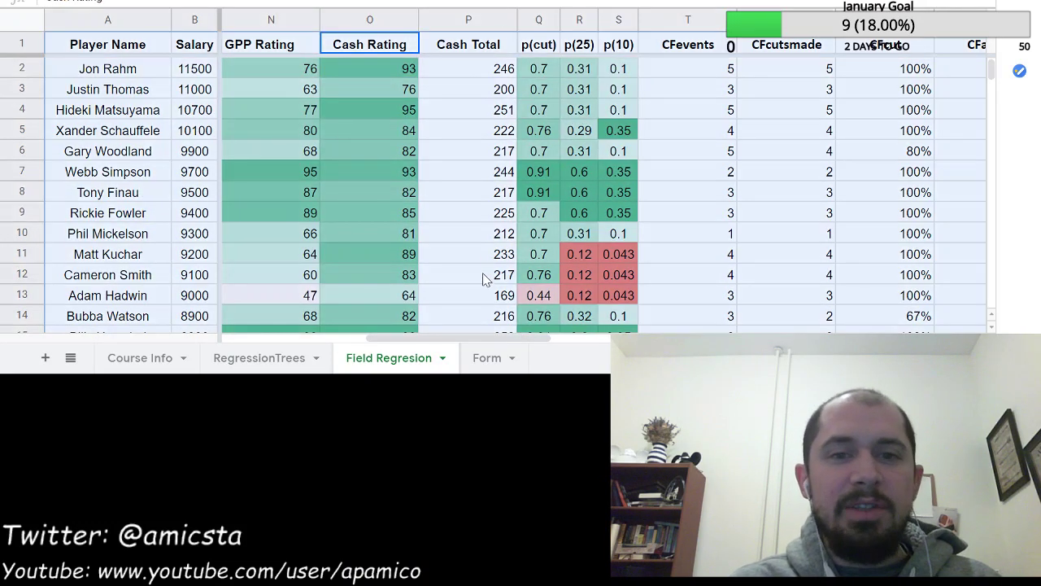
key(alt+d)
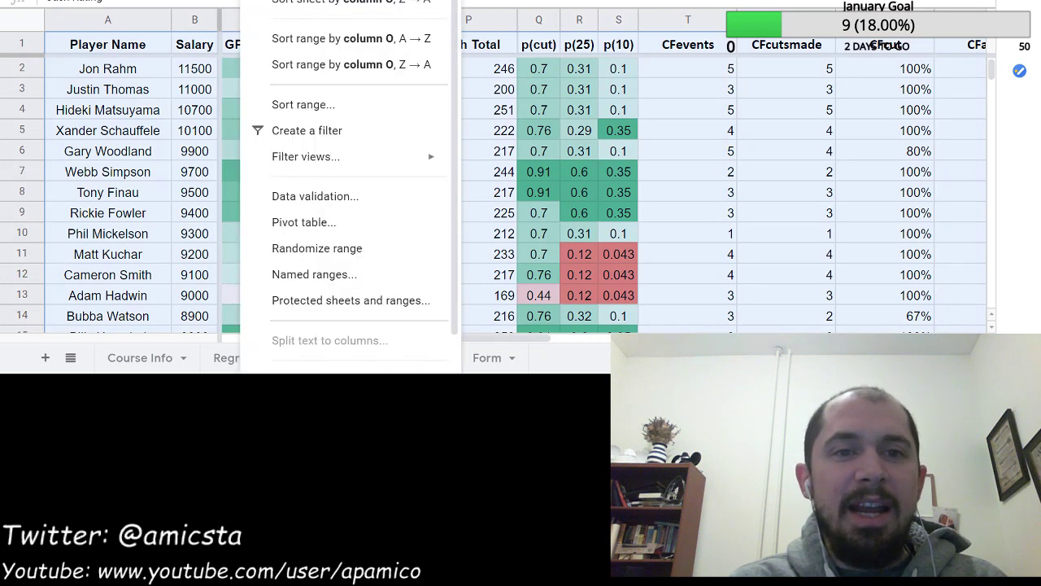
click(313, 104)
click(387, 82)
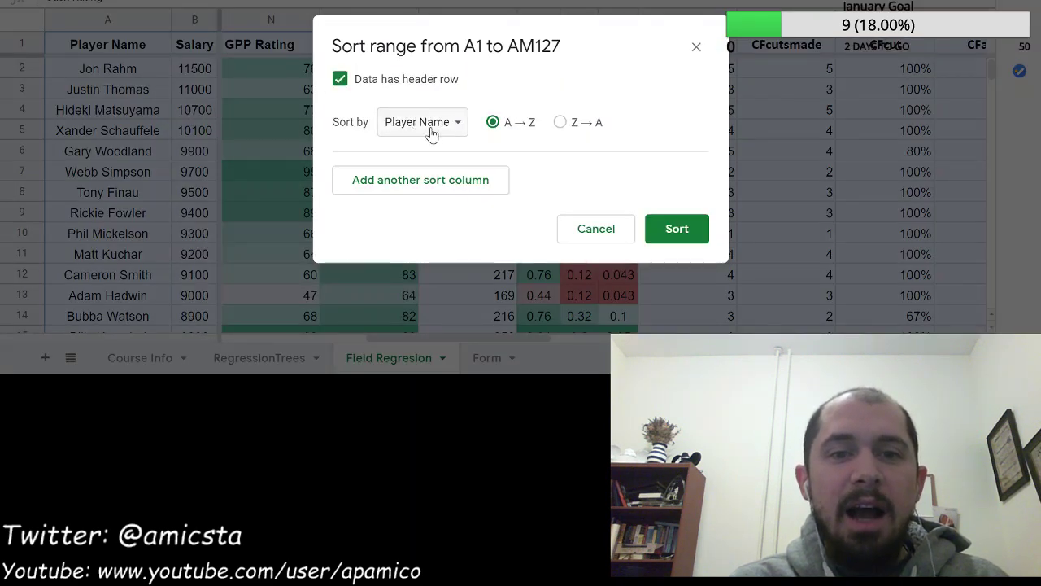
click(430, 126)
scroll(483, 228, down, 1)
scroll(480, 228, down, 2)
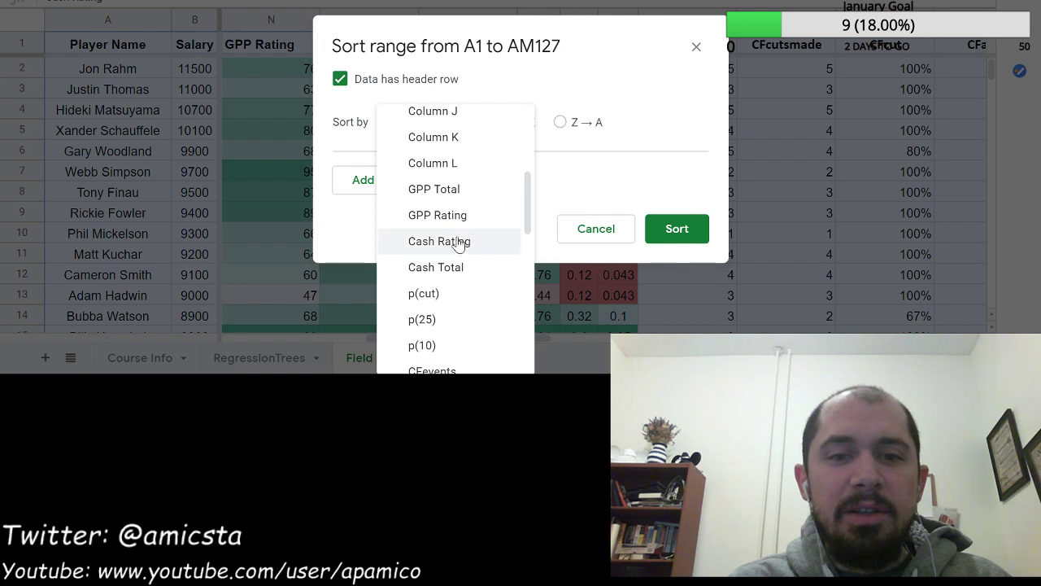
click(455, 238)
click(560, 122)
click(659, 233)
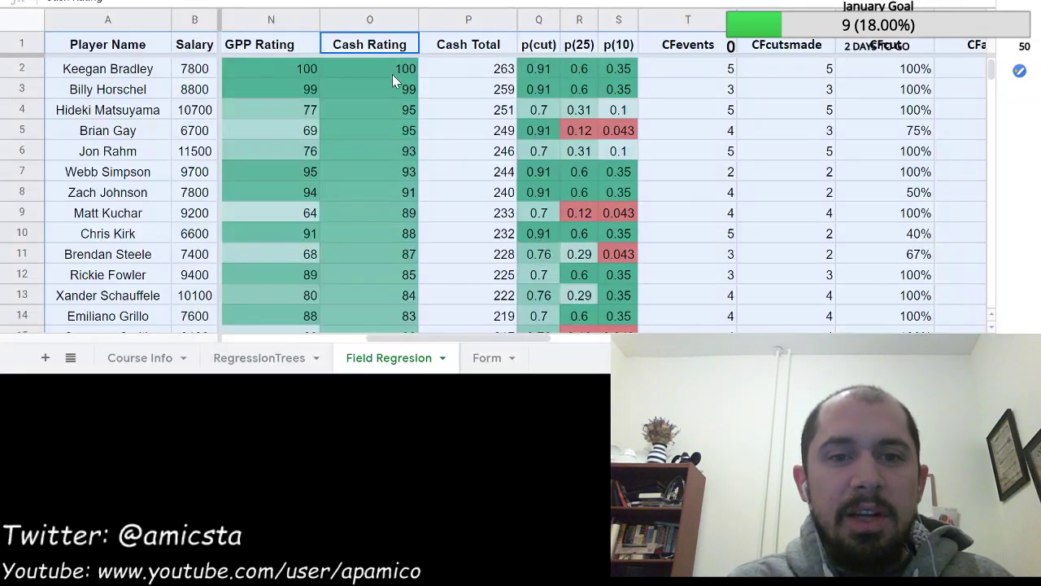
- Review the highest Cash Ratings in the sorted field from Keegan Bradley down to Kevin Streelman
click(391, 69)
click(405, 194)
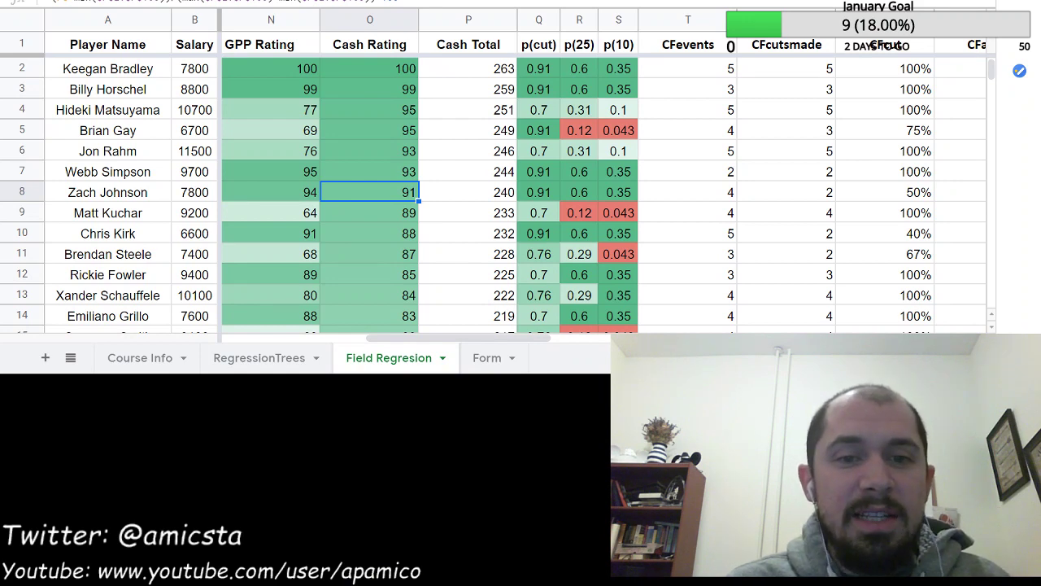
key(Down)
key(Down)
key(Down)
key(Down)
key(Down)
key(Down)
key(Down)
key(Down)
key(Down)
key(Down)
key(Down)
key(Down)
key(Down)
key(Down)
key(Down)
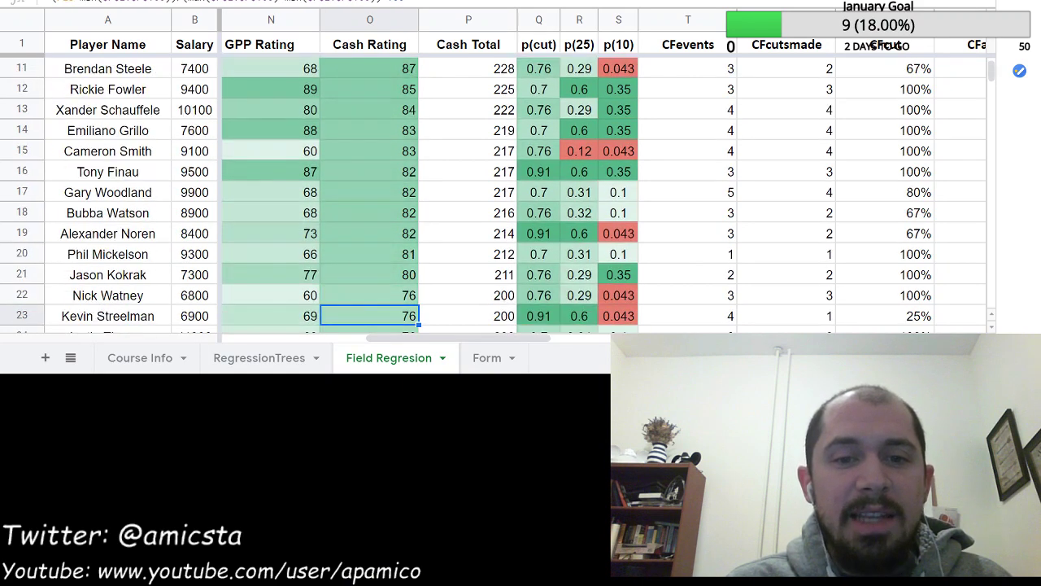
- Go back up the sorted Cash Ratings from Kevin Streelman to the column header
key(Up)
key(Up)
key(Up)
key(Up)
key(Up)
key(Up)
key(Up)
key(Up)
key(Up)
key(Up)
key(Up)
key(Up)
key(Up)
key(Up)
key(Up)
key(Up)
key(Up)
key(Up)
key(Up)
key(Up)
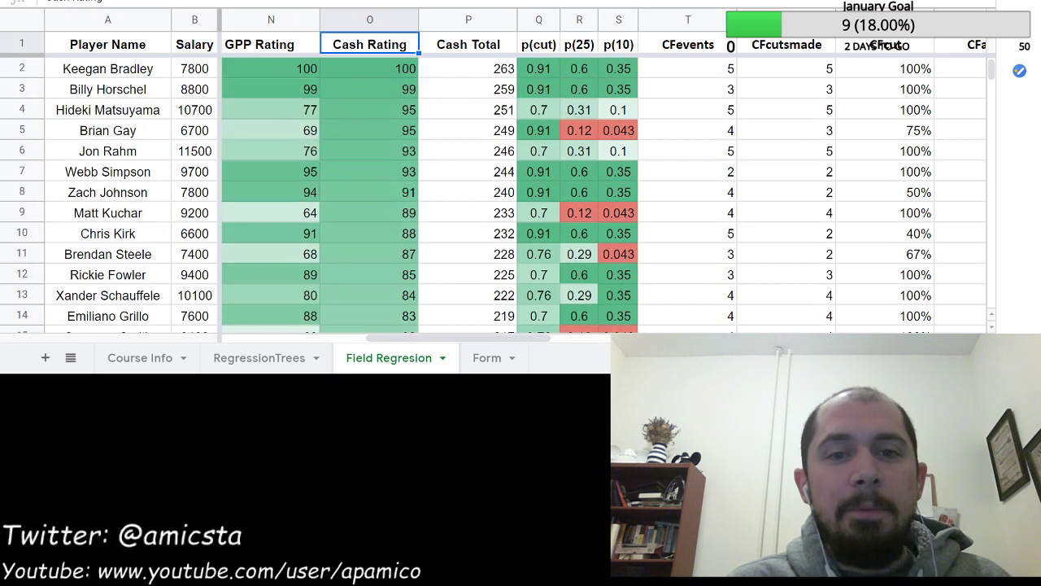